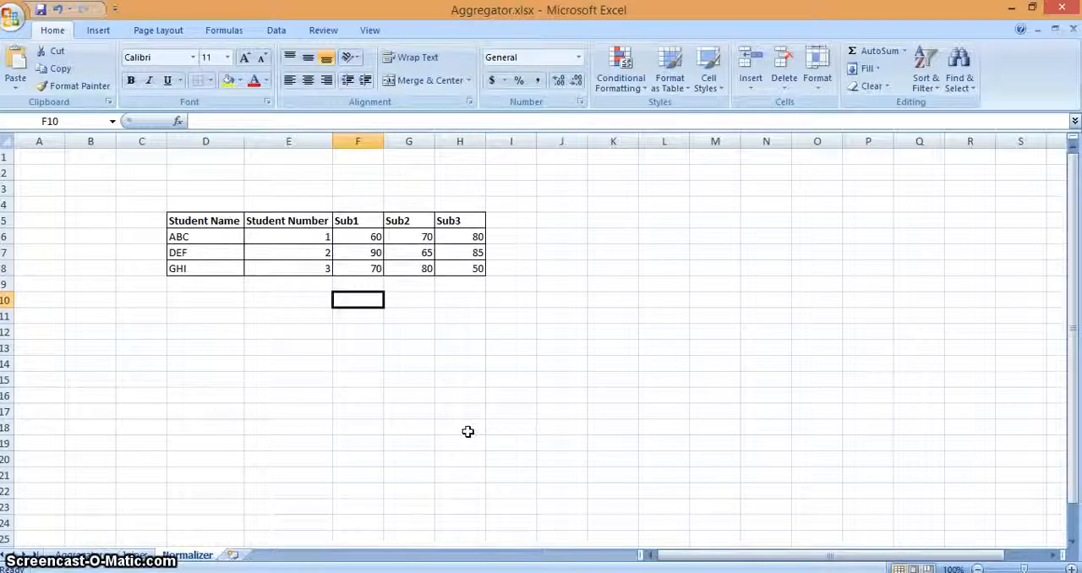
# Step: Copy the Student Name and Student Number headers from D5:E5 into D10:E10
pyautogui.press('Left')
pyautogui.press('Left')
pyautogui.press('Left')
pyautogui.press('Up')
pyautogui.press('Up')
pyautogui.press('Up')
pyautogui.press('Up')
pyautogui.press('Up')
pyautogui.press('Right')
pyautogui.hotkey('shift', 'Right')
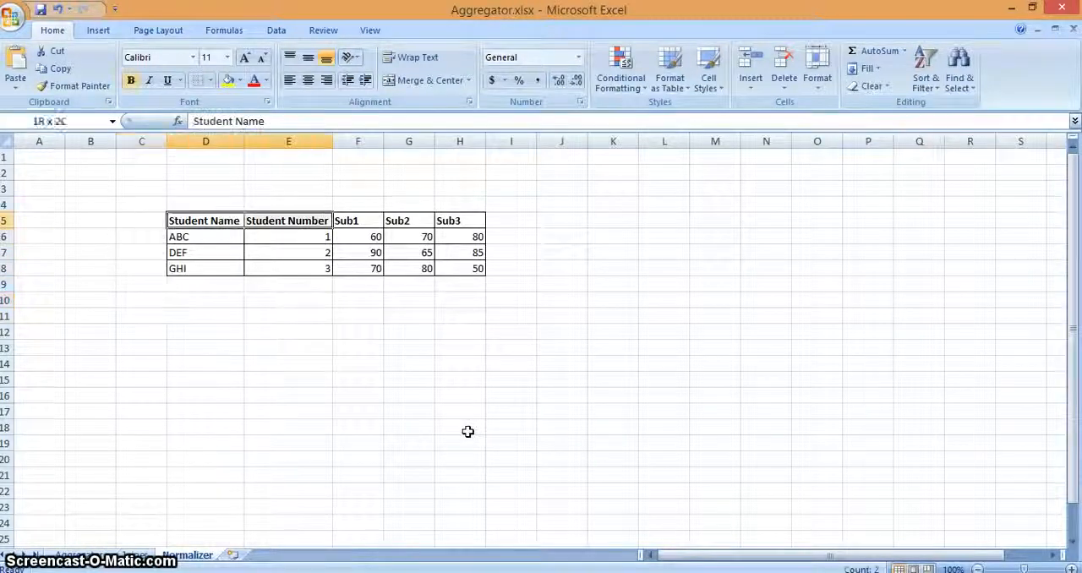
pyautogui.hotkey('ctrl', 'c')
pyautogui.press('Down')
pyautogui.press('Down')
pyautogui.press('Down')
pyautogui.press('Down')
pyautogui.press('Down')
pyautogui.hotkey('ctrl', 'v')
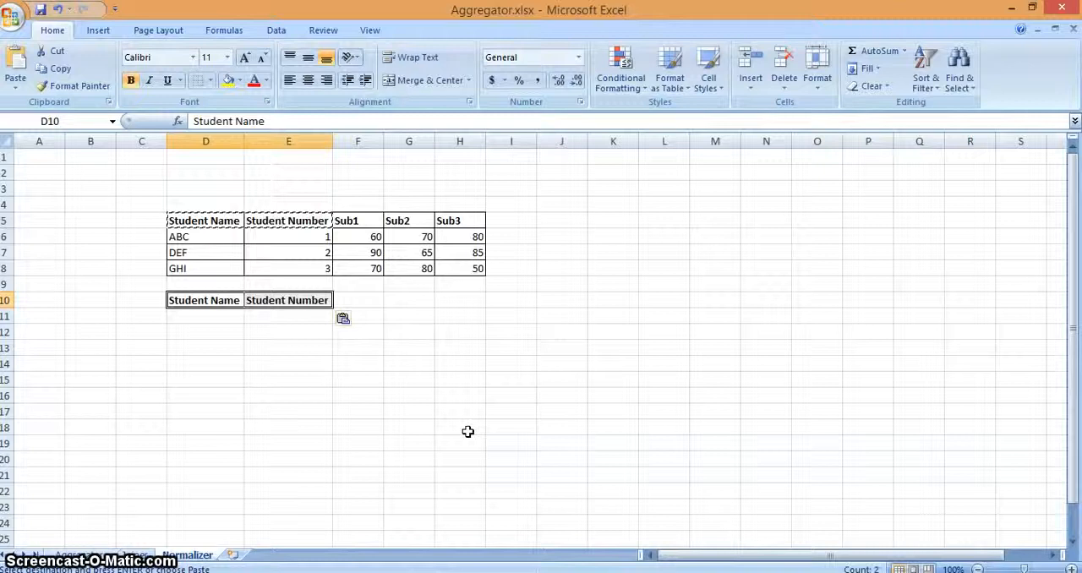
# Step: Add the headers "Subjects" in F10 and "Marks" in G10
pyautogui.press('Right')
pyautogui.press('Right')
pyautogui.write('sU')
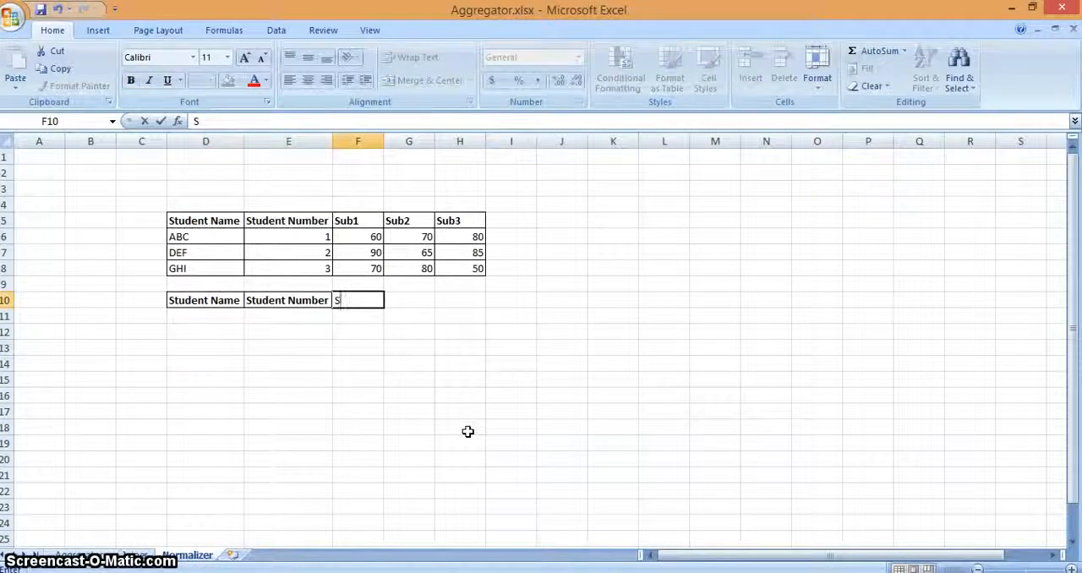
pyautogui.press('capslock')
pyautogui.write('ubje')
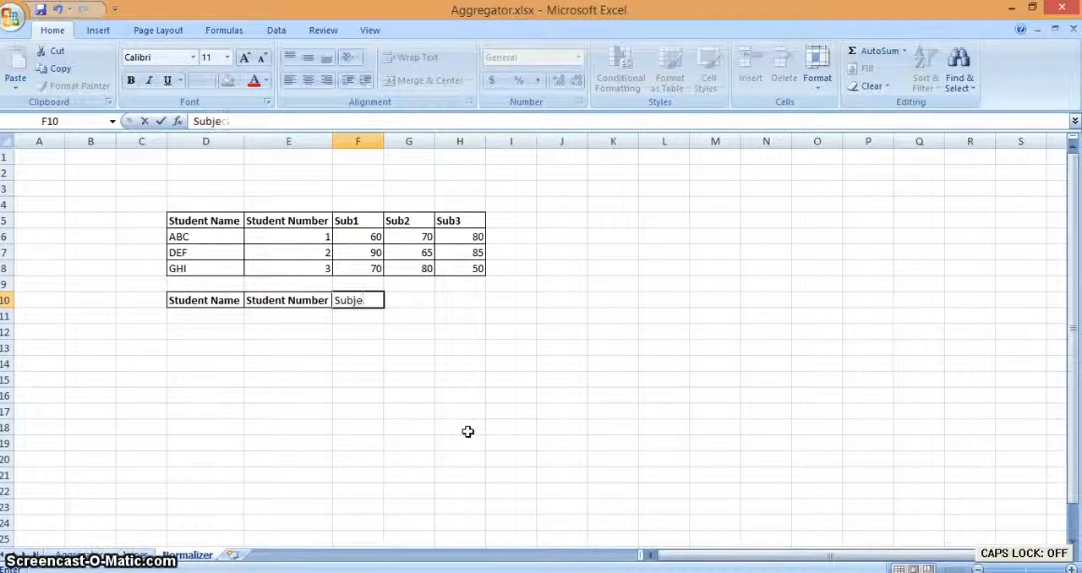
pyautogui.write('cts')
pyautogui.press('Tab')
pyautogui.write('Mar')
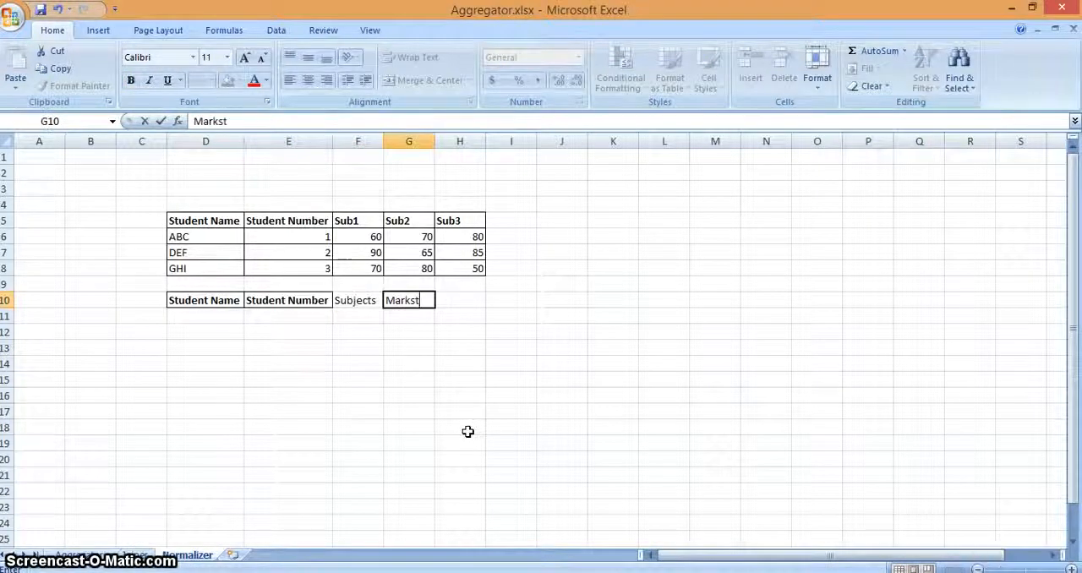
pyautogui.write('kst')
pyautogui.hotkey('ctrl', 'Return')
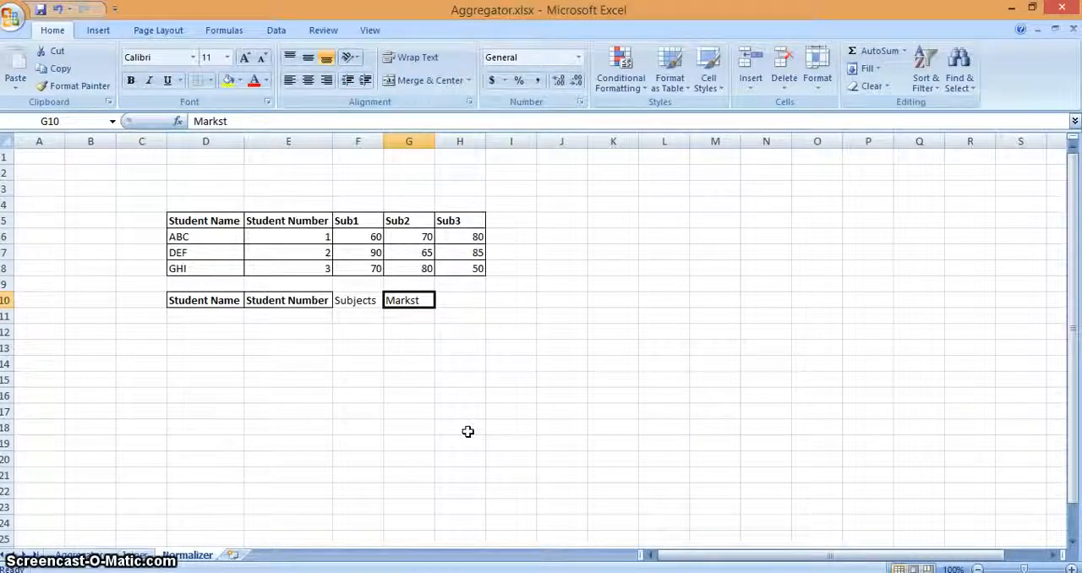
pyautogui.doubleClick(423, 300)
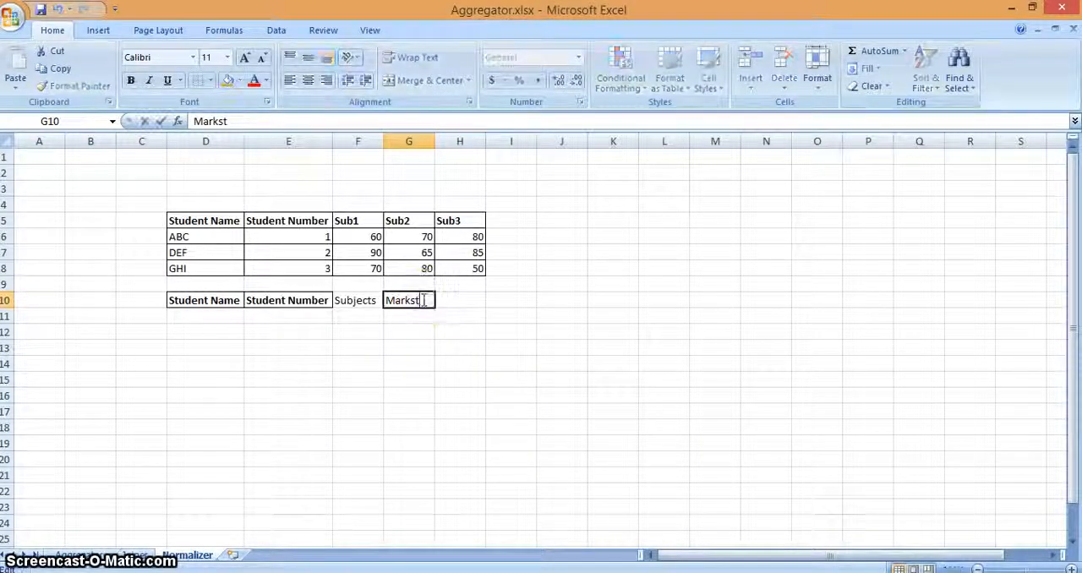
pyautogui.press('Return')
# Step: Make the Subjects and Marks headers in F10:G10 bold
pyautogui.press('Up')
pyautogui.hotkey('shift', 'Left')
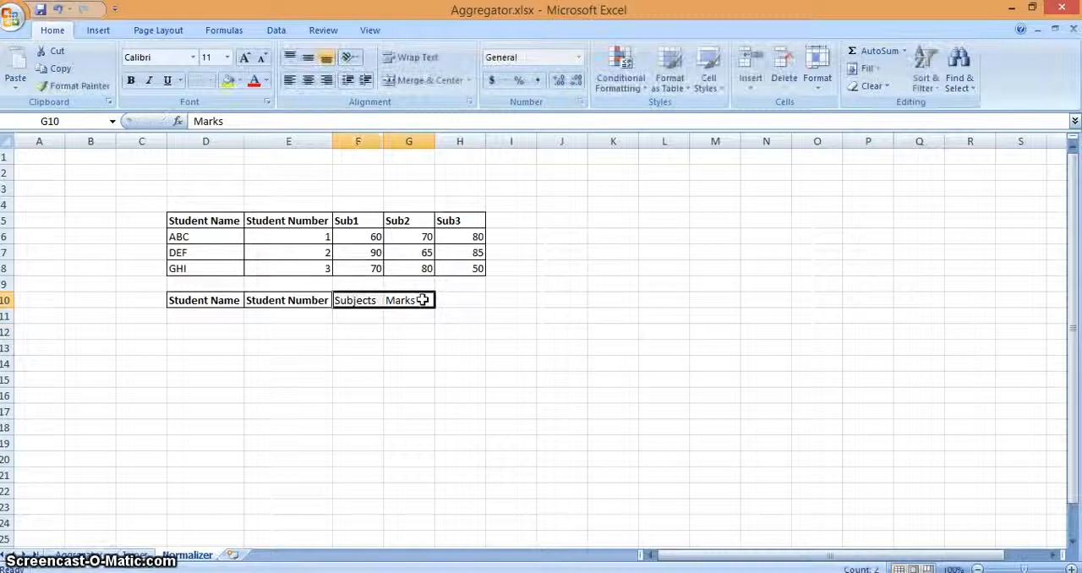
pyautogui.hotkey('ctrl', 'b')
# Step: Copy student ABC's name and number from D6:E6 into D11:E11, under the new headers
pyautogui.press('Right')
pyautogui.press('Left')
pyautogui.press('Left')
pyautogui.press('Left')
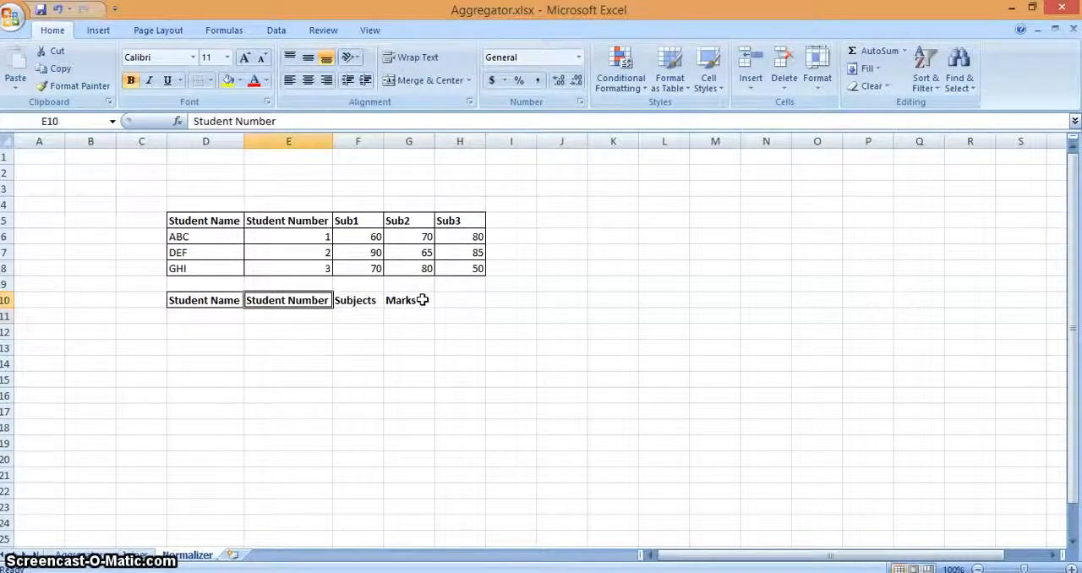
pyautogui.press('Up')
pyautogui.press('Up')
pyautogui.press('Up')
pyautogui.press('Up')
pyautogui.hotkey('shift', 'Left')
pyautogui.hotkey('ctrl', 'c')
pyautogui.press('Down')
pyautogui.press('Down')
pyautogui.press('Down')
pyautogui.press('Down')
pyautogui.press('Down')
pyautogui.press('Down')
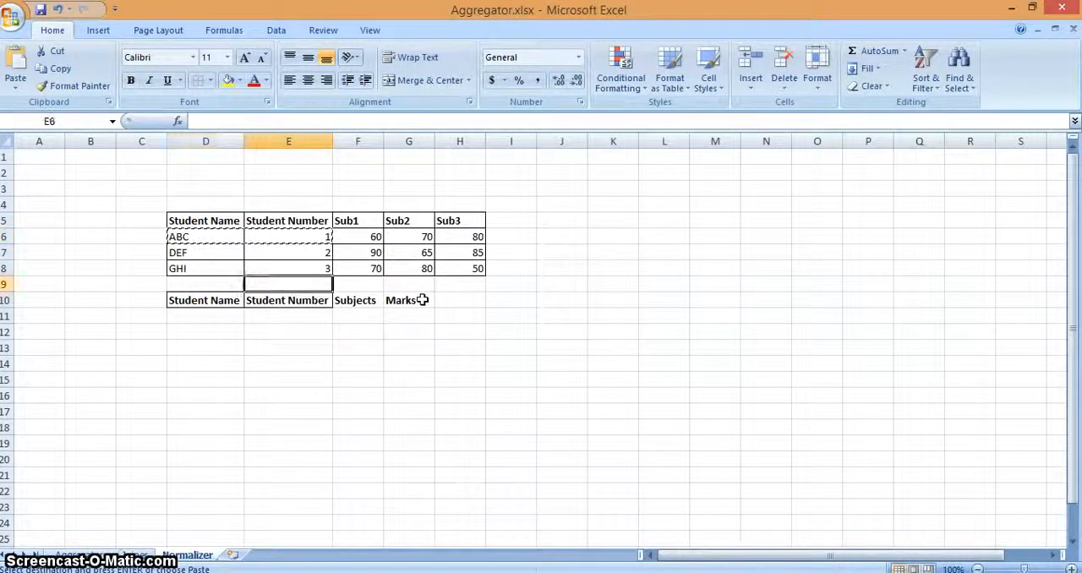
pyautogui.press('Up')
pyautogui.press('Left')
pyautogui.hotkey('ctrl', 'v')
# Step: Copy the Sub1 header from F5 into F11 as student ABC's first subject
pyautogui.press('Right')
pyautogui.press('Right')
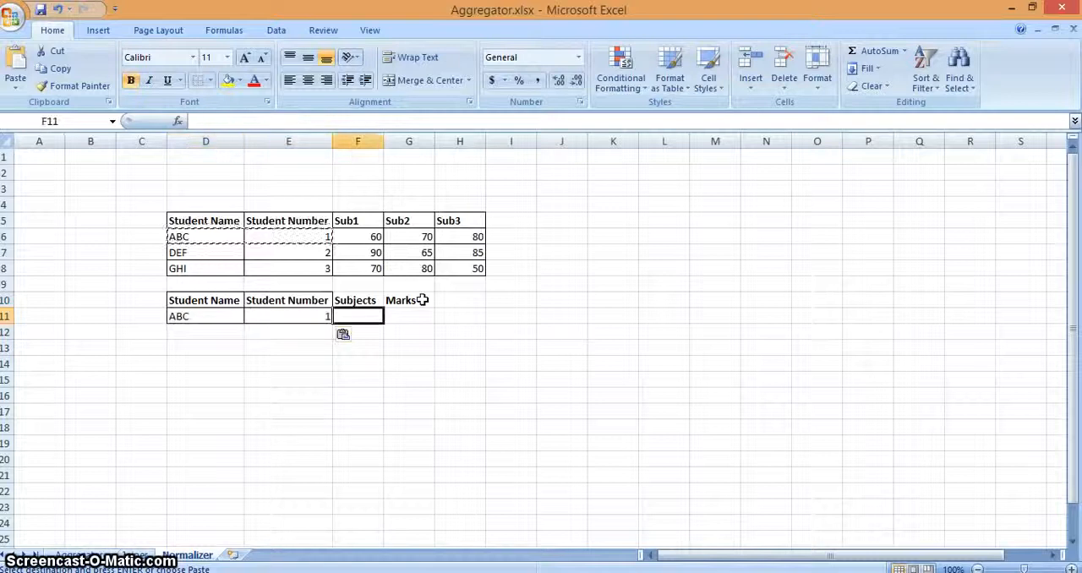
pyautogui.press('Up')
pyautogui.press('Up')
pyautogui.press('Up')
pyautogui.press('Up')
pyautogui.press('Up')
pyautogui.press('Up')
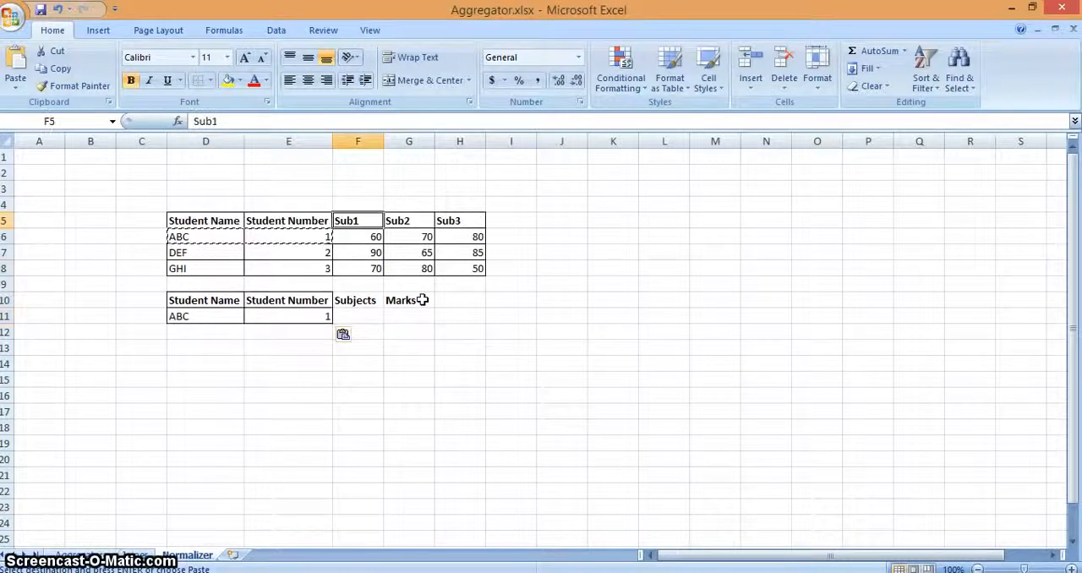
pyautogui.hotkey('ctrl', 'c')
pyautogui.press('Down')
pyautogui.press('Down')
pyautogui.press('Down')
pyautogui.press('Down')
pyautogui.press('Down')
pyautogui.press('Down')
pyautogui.hotkey('ctrl', 'v')
pyautogui.press('Down')
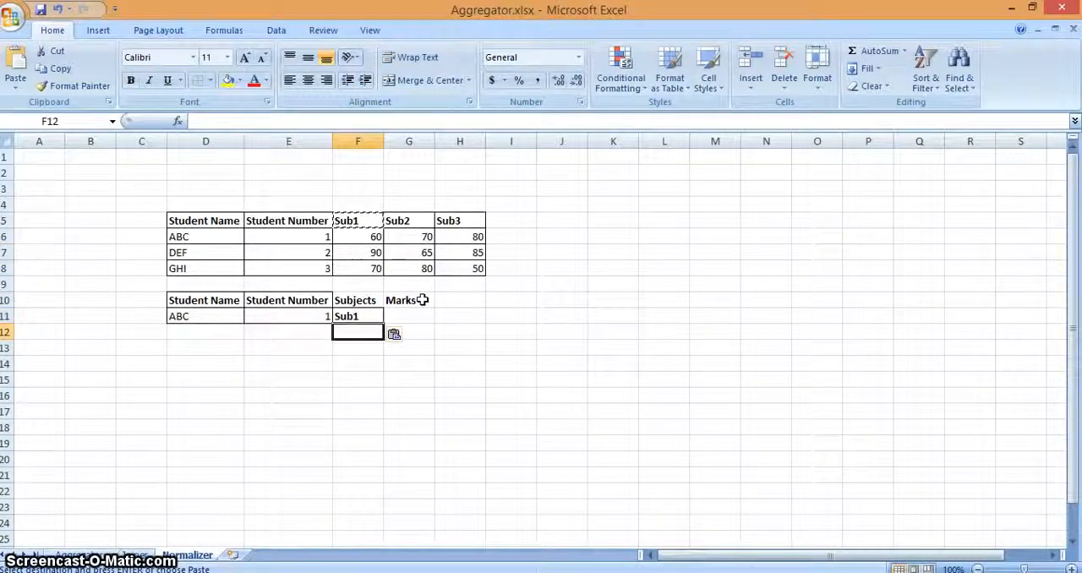
# Step: Duplicate student ABC's name and number from D11:E11 into rows 12 and 13
pyautogui.press('Left')
pyautogui.press('Up')
pyautogui.hotkey('shift', 'Left')
pyautogui.hotkey('shift', 'Left')
pyautogui.hotkey('ctrl', 'c')
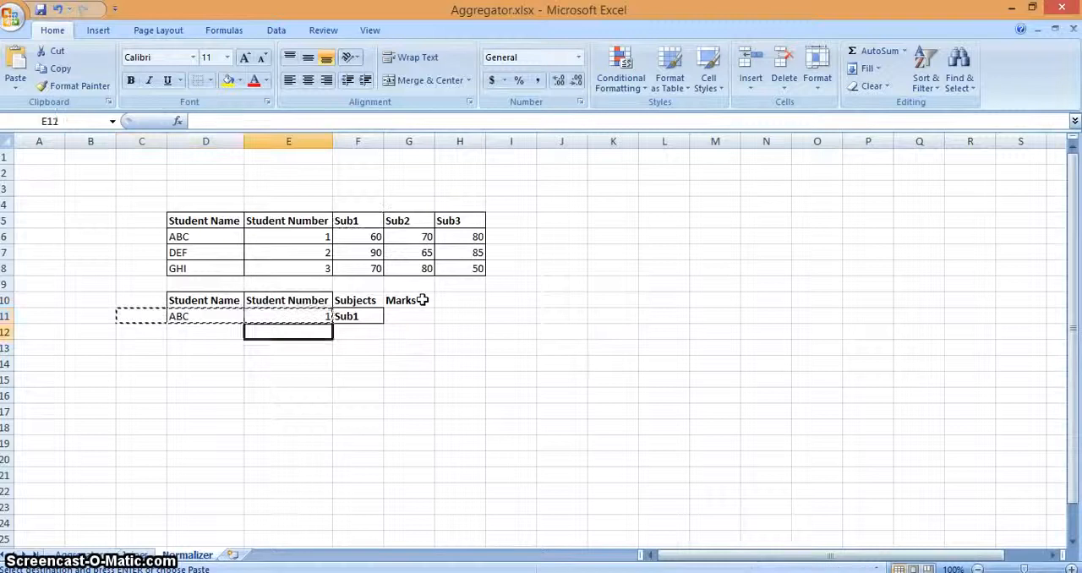
pyautogui.hotkey('shift', 'Left')
pyautogui.hotkey('ctrl', 'c')
pyautogui.press('Down')
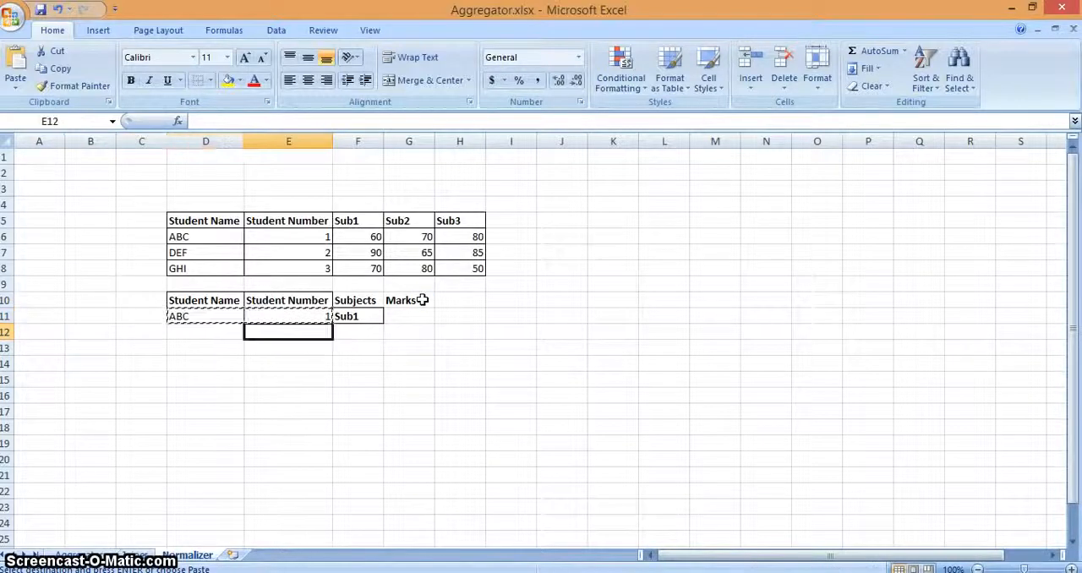
pyautogui.press('Left')
pyautogui.hotkey('ctrl', 'v')
pyautogui.press('Down')
pyautogui.hotkey('ctrl', 'v')
# Step: Enter the subjects Sub2 in F12 and Sub3 in F13 for student ABC
pyautogui.press('Right')
pyautogui.press('Right')
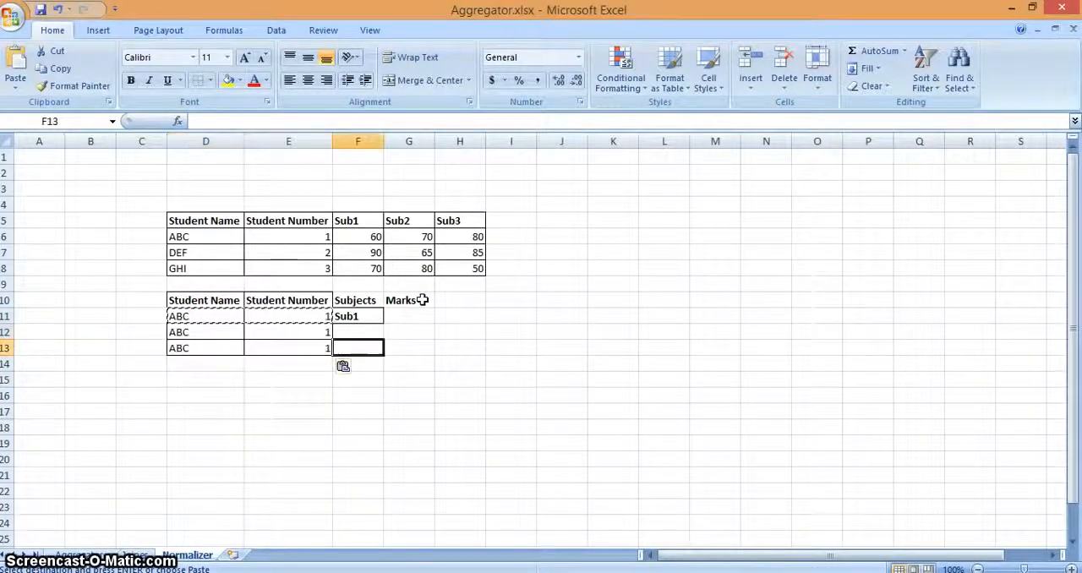
pyautogui.write('Sub2')
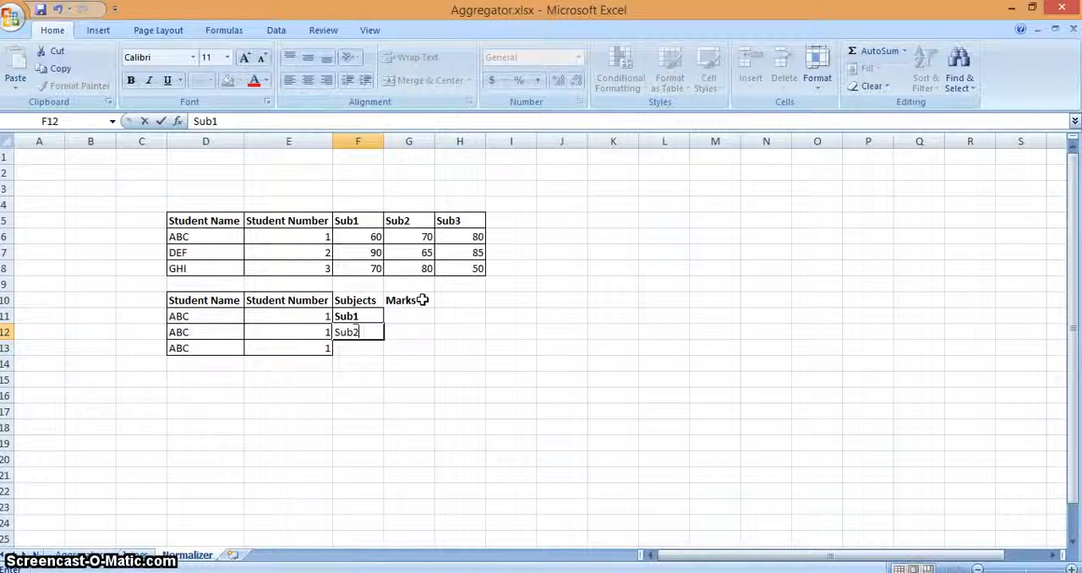
pyautogui.press('Return')
pyautogui.write('Sub2')
pyautogui.press('Return')
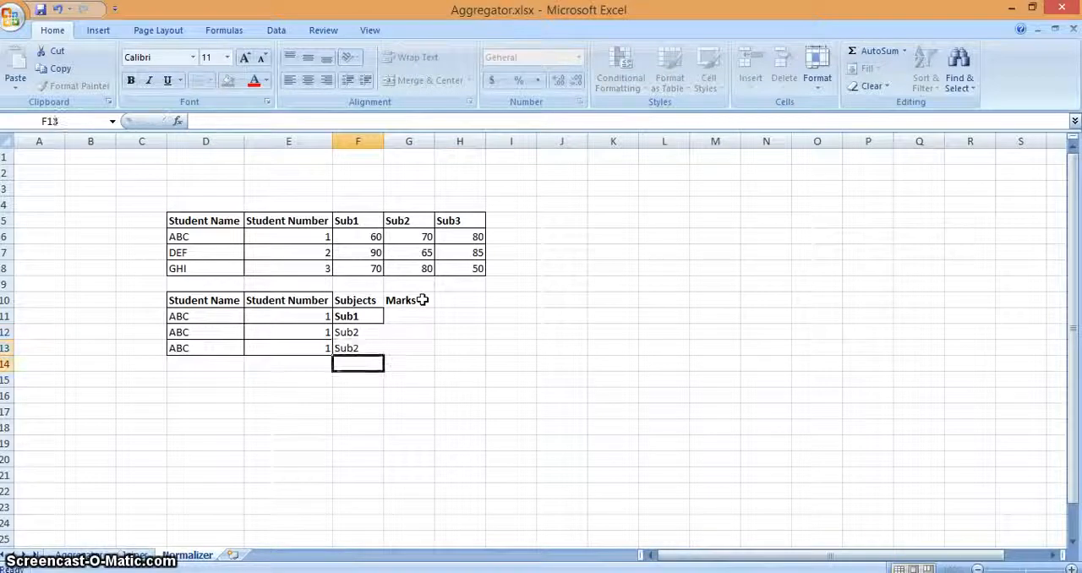
pyautogui.press('Up')
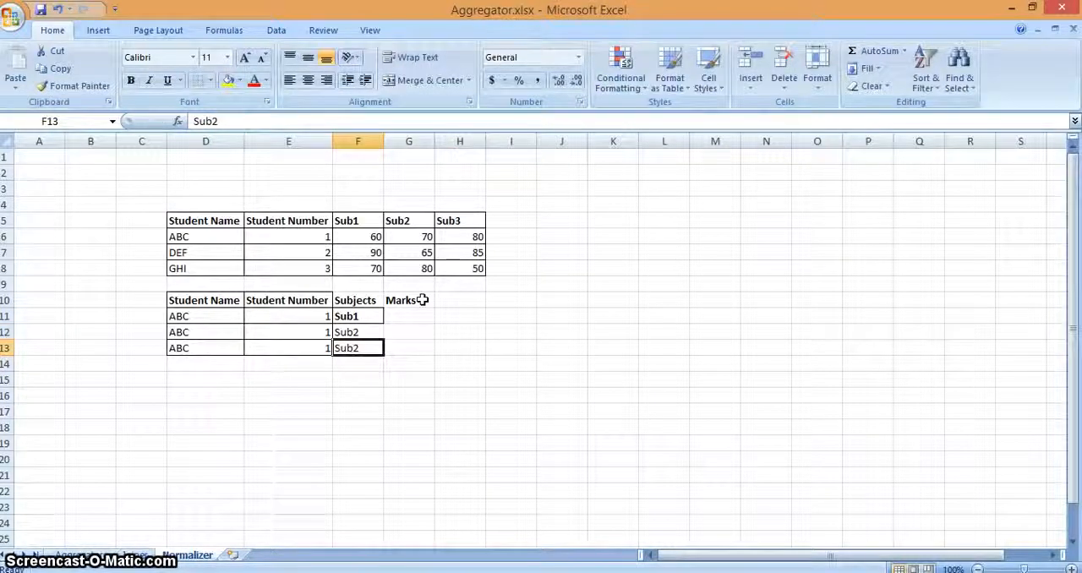
pyautogui.press('F2')
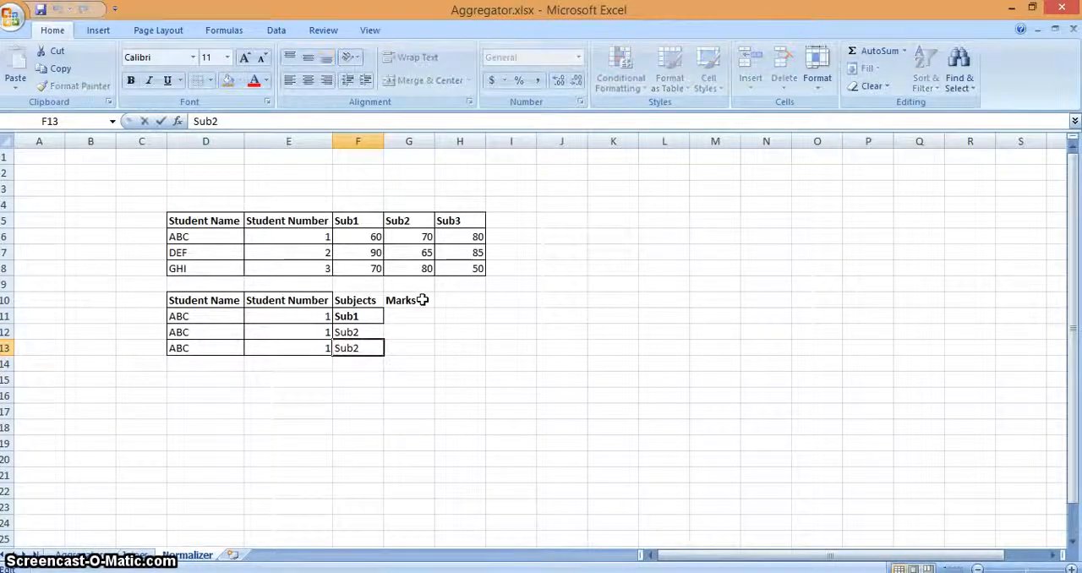
pyautogui.press('BackSpace')
pyautogui.write('3')
pyautogui.press('Return')
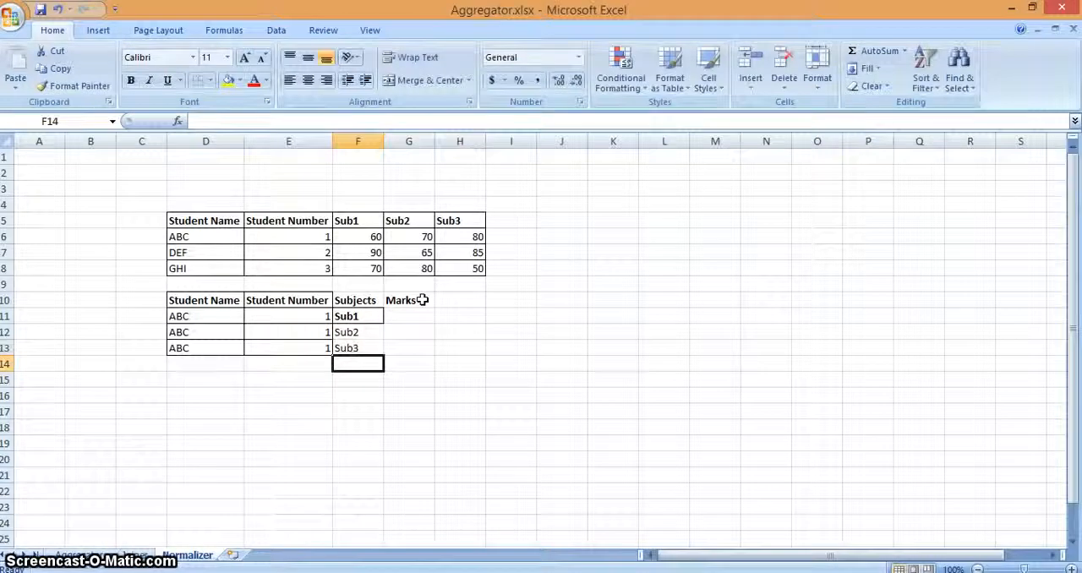
# Step: Enter student ABC's marks 60, 70 and 80 in G11:G13
pyautogui.press('Up')
pyautogui.press('Up')
pyautogui.press('Right')
pyautogui.press('Up')
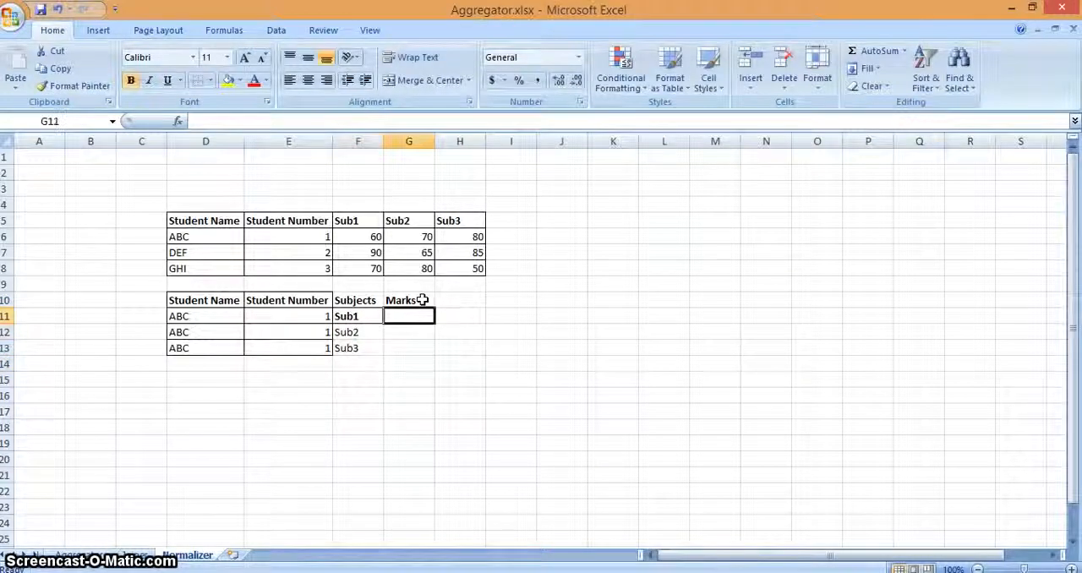
pyautogui.write('60')
pyautogui.press('Return')
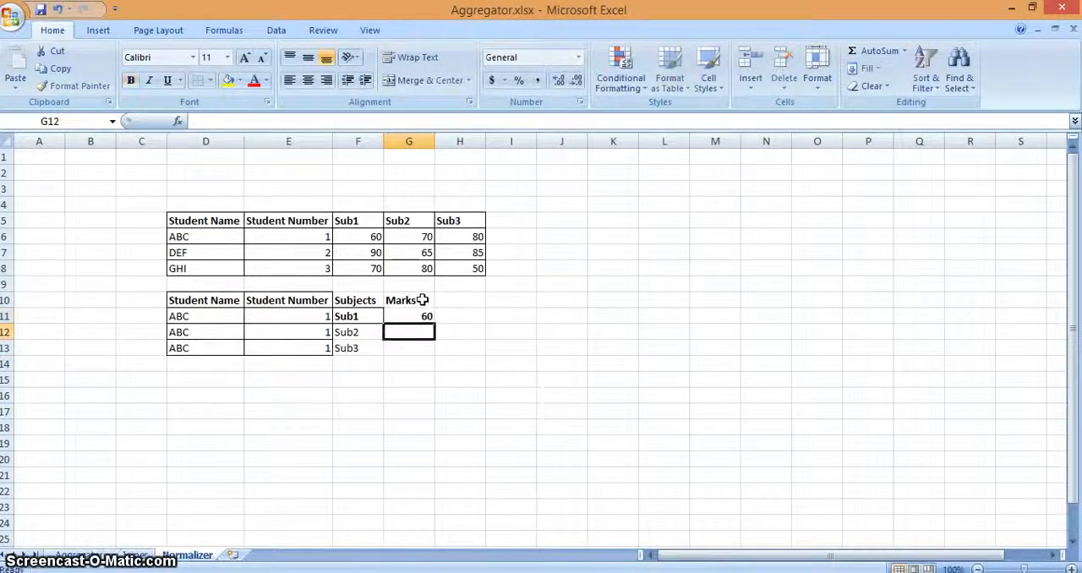
pyautogui.write('70')
pyautogui.press('Return')
pyautogui.write('80')
pyautogui.press('Return')
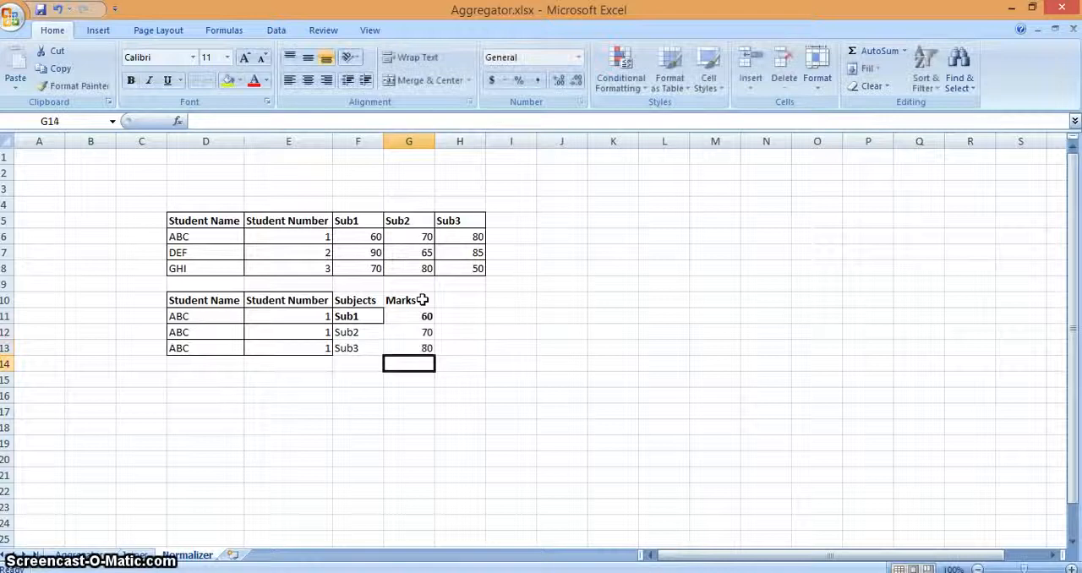
# Step: Copy student DEF's name and number from D7:E7 into rows 14, 15 and 16 of the new table
pyautogui.press('Up')
pyautogui.press('Left')
pyautogui.press('Left')
pyautogui.press('Up')
pyautogui.press('Up')
pyautogui.press('Up')
pyautogui.press('Up')
pyautogui.press('Up')
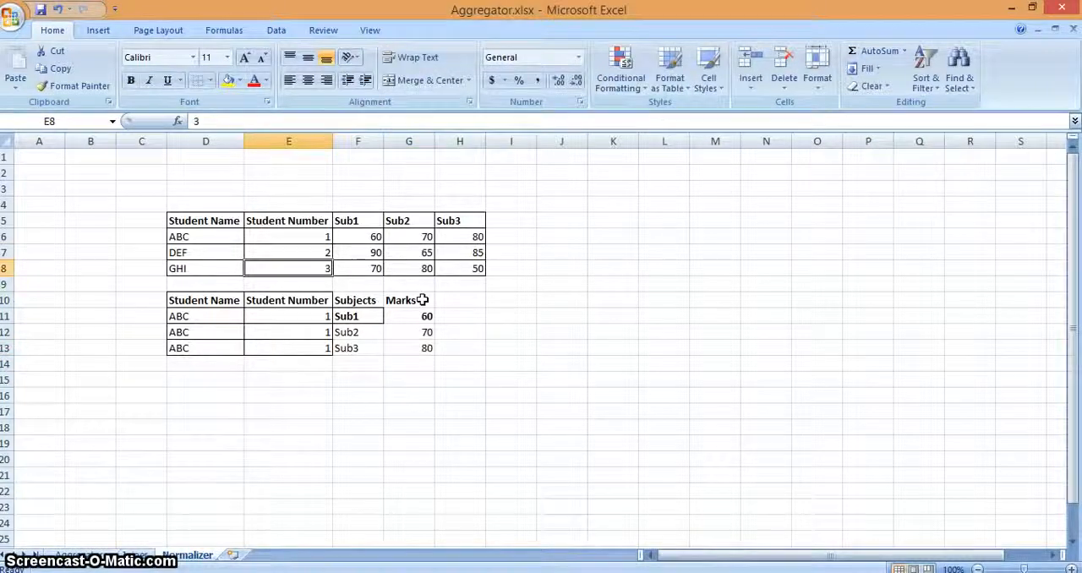
pyautogui.press('Up')
pyautogui.hotkey('shift', 'Left')
pyautogui.hotkey('ctrl', 'c')
pyautogui.press('Down')
pyautogui.press('Down')
pyautogui.press('Down')
pyautogui.press('Down')
pyautogui.press('Down')
pyautogui.press('Down')
pyautogui.press('Down')
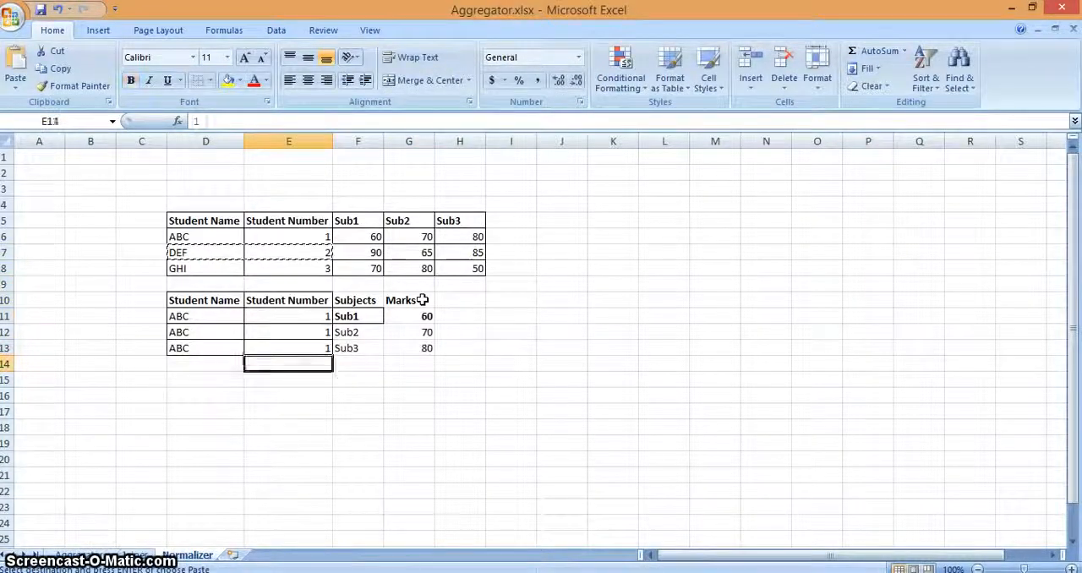
pyautogui.press('Left')
pyautogui.hotkey('ctrl', 'v')
pyautogui.press('Down')
pyautogui.hotkey('ctrl', 'v')
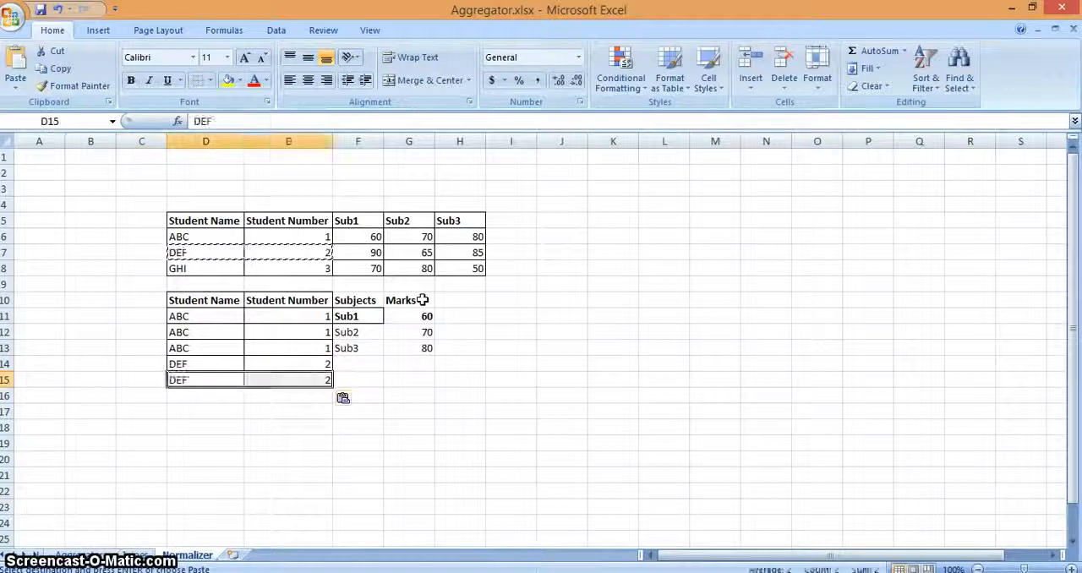
pyautogui.press('Down')
pyautogui.hotkey('ctrl', 'v')
# Step: Copy the three subjects Sub1 to Sub3 from F11:F13 into F14:F16 for student DEF
pyautogui.press('Right')
pyautogui.press('Right')
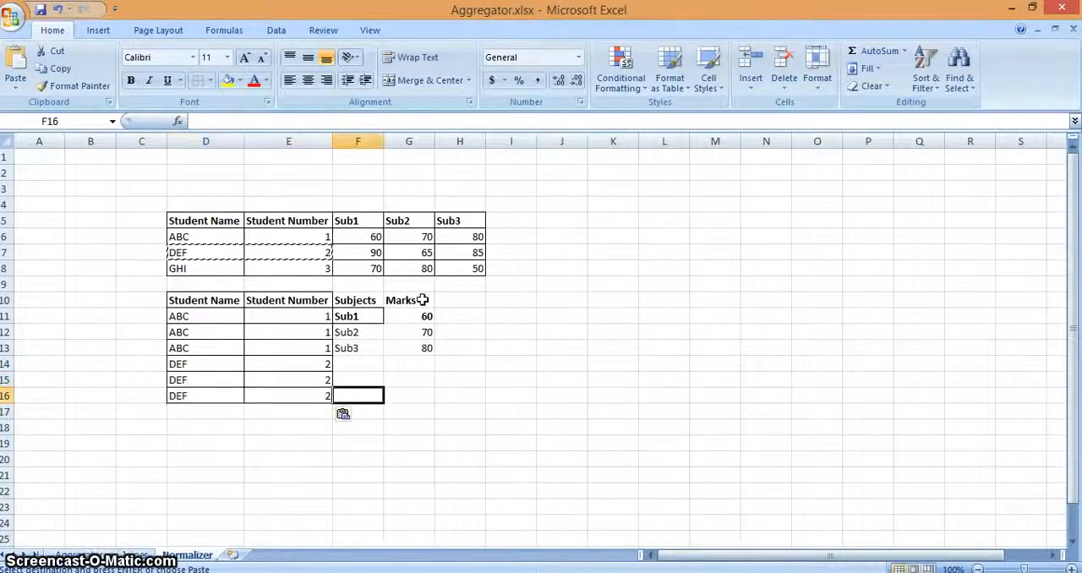
pyautogui.press('Up')
pyautogui.press('Up')
pyautogui.press('Up')
pyautogui.press('Up')
pyautogui.press('Up')
pyautogui.press('Down')
pyautogui.press('Right')
pyautogui.press('Left')
pyautogui.press('Up')
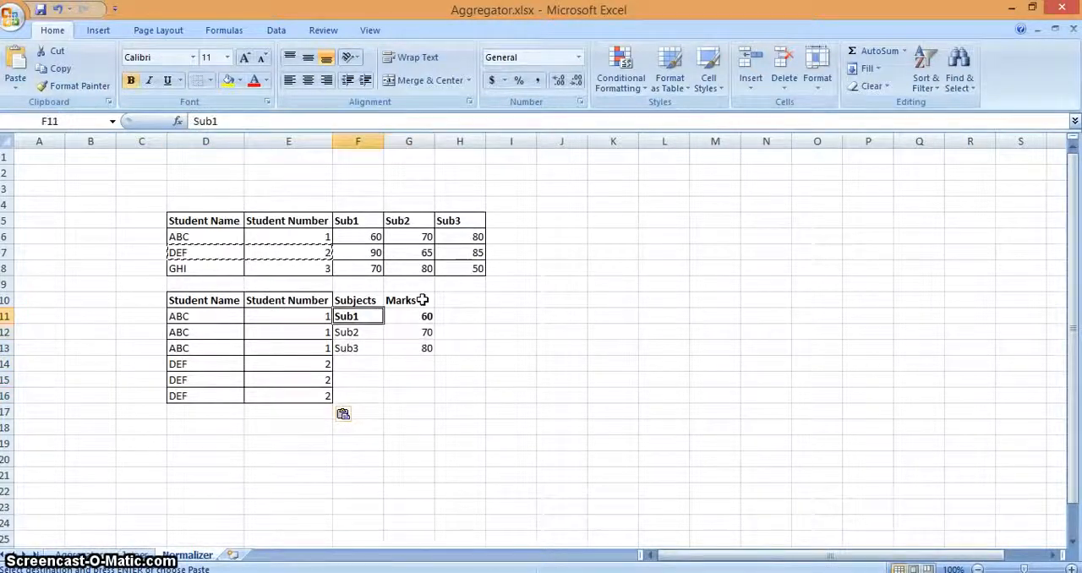
pyautogui.hotkey('shift', 'Down')
pyautogui.hotkey('shift', 'Down')
pyautogui.hotkey('ctrl', 'c')
pyautogui.press('Down')
pyautogui.press('Down')
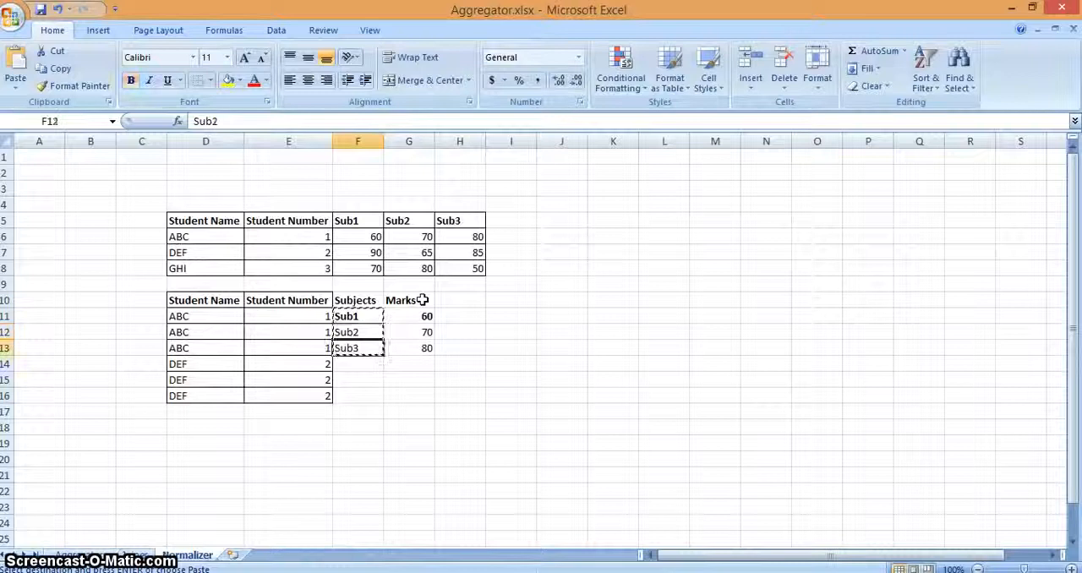
# Step: Enter student DEF's marks 90, 65 and 85 in G14:G16
pyautogui.press('Down')
pyautogui.hotkey('ctrl', 'v')
pyautogui.press('Down')
pyautogui.press('Right')
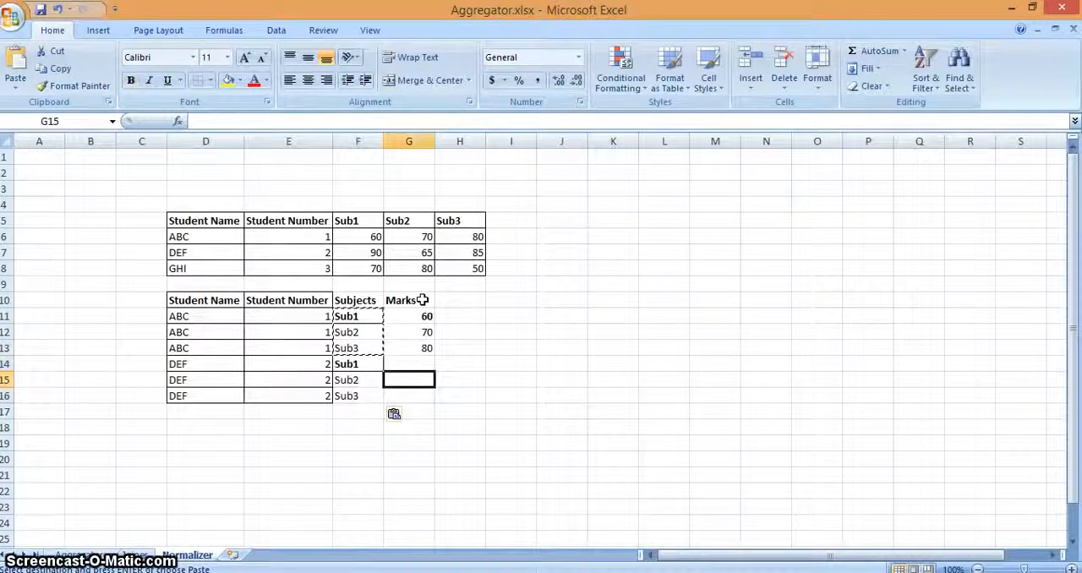
pyautogui.press('Up')
pyautogui.write('90')
pyautogui.press('Return')
pyautogui.write('65')
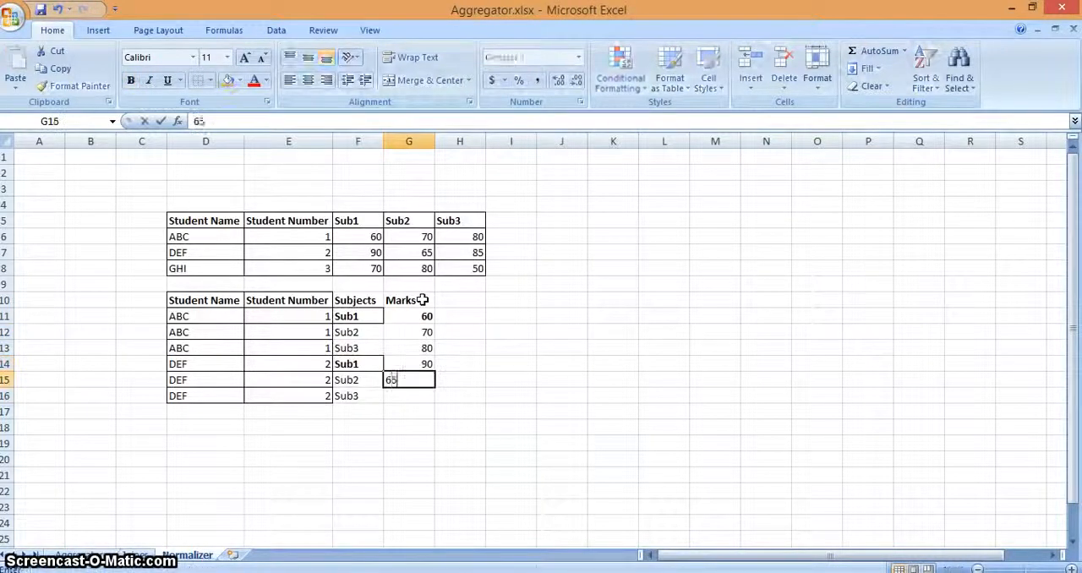
pyautogui.press('Return')
pyautogui.write('85')
pyautogui.press('Return')
# Step: Copy student GHI's name and number from D8:E8 into rows 17, 18 and 19 of the new table
pyautogui.press('Left')
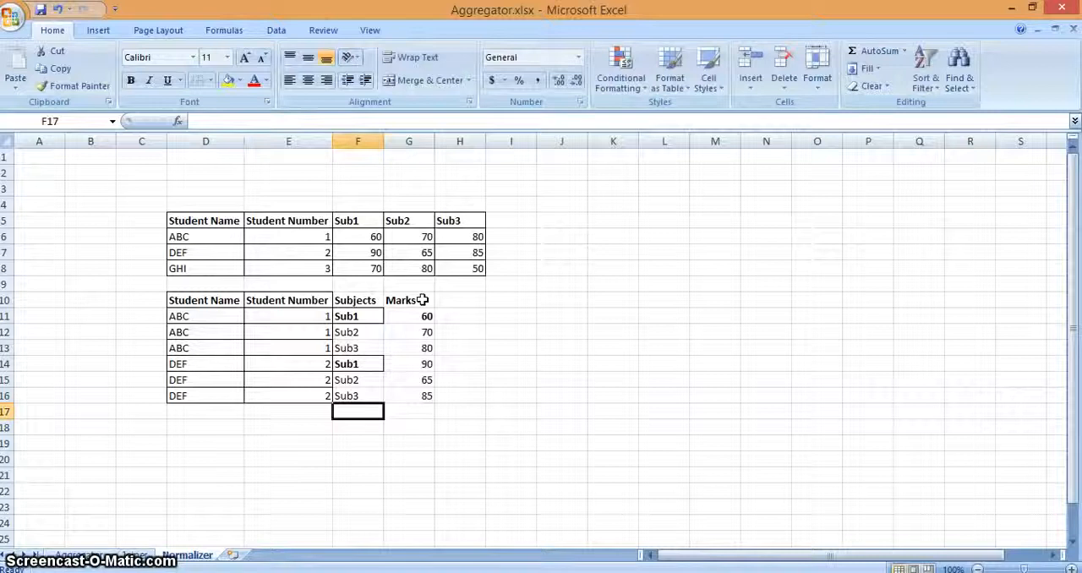
pyautogui.press('Up')
pyautogui.press('Up')
pyautogui.press('Up')
pyautogui.press('Up')
pyautogui.press('Up')
pyautogui.press('Up')
pyautogui.press('Up')
pyautogui.press('Up')
pyautogui.press('Up')
pyautogui.press('Left')
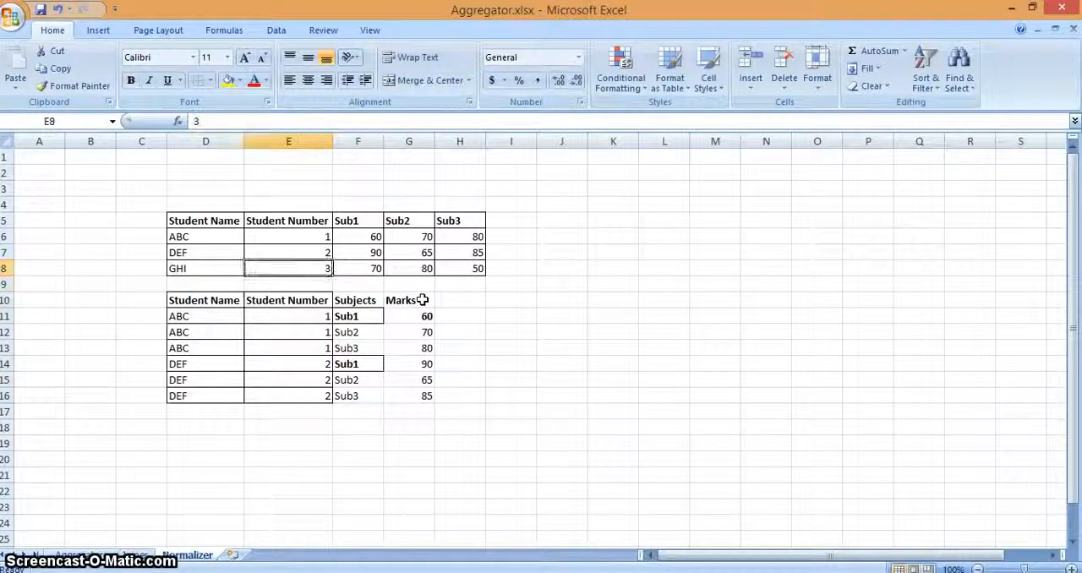
pyautogui.hotkey('shift', 'Left')
pyautogui.hotkey('ctrl', 'c')
pyautogui.press('Down')
pyautogui.press('Down')
pyautogui.press('Down')
pyautogui.press('Down')
pyautogui.press('Down')
pyautogui.press('Down')
pyautogui.press('Down')
pyautogui.press('Down')
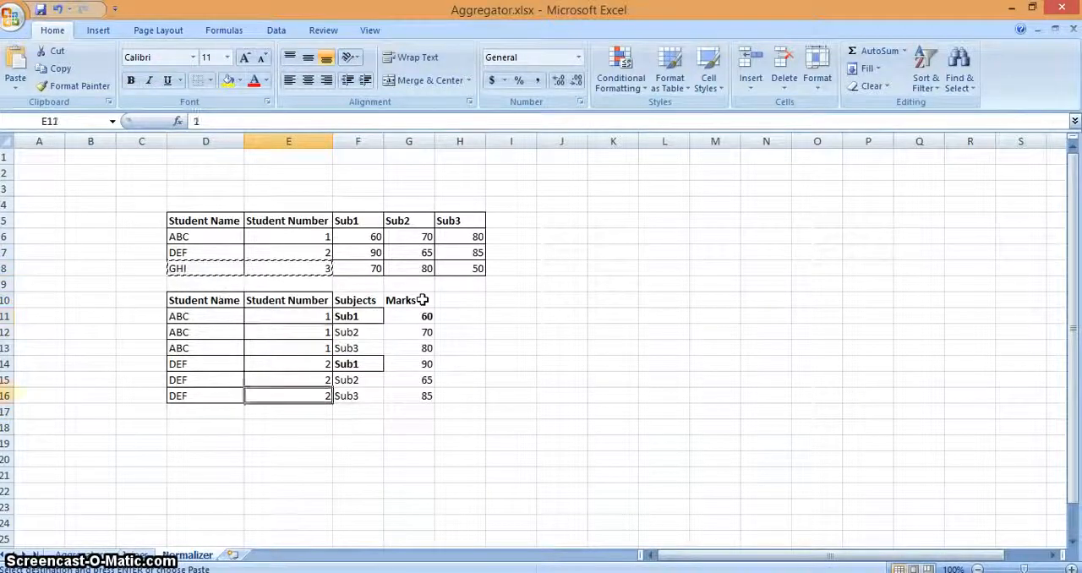
pyautogui.press('Down')
pyautogui.press('Left')
pyautogui.hotkey('ctrl', 'v')
pyautogui.press('Down')
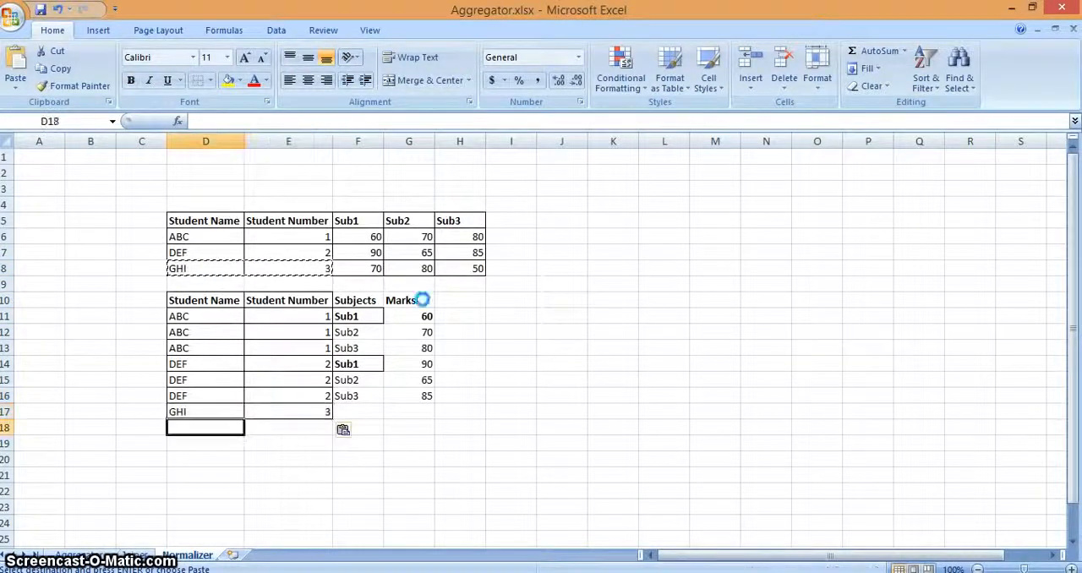
pyautogui.hotkey('ctrl', 'v')
pyautogui.press('Left')
pyautogui.press('Down')
pyautogui.press('Right')
pyautogui.hotkey('ctrl', 'v')
# Step: Copy the three subjects Sub1 to Sub3 from F14:F16 into F17:F19 for student GHI
pyautogui.press('Right')
pyautogui.press('Right')
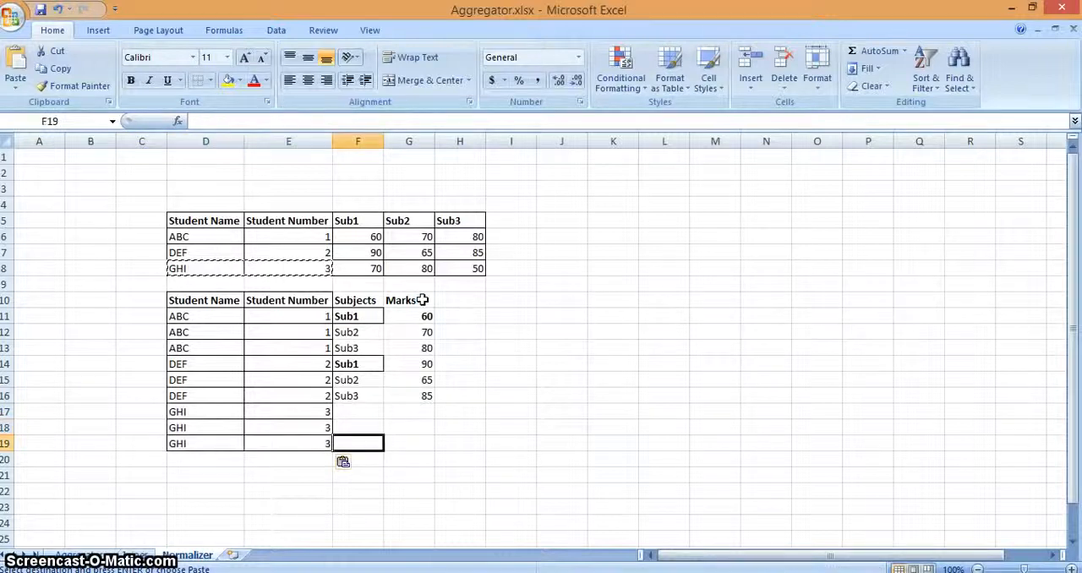
pyautogui.press('Up')
pyautogui.press('Up')
pyautogui.press('Up')
pyautogui.hotkey('shift', 'Up')
pyautogui.hotkey('shift', 'Up')
pyautogui.hotkey('ctrl', 'c')
pyautogui.press('Down')
pyautogui.press('Down')
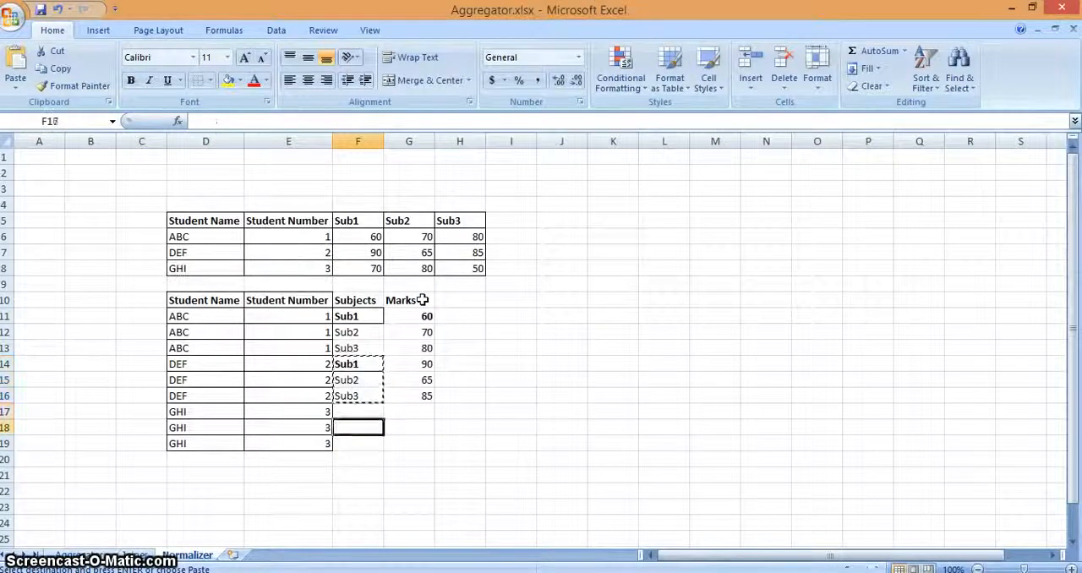
# Step: Enter student GHI's marks 70, 80 and 50 in G17:G19
pyautogui.press('Up')
pyautogui.hotkey('ctrl', 'v')
pyautogui.press('Up')
pyautogui.press('Right')
pyautogui.press('Down')
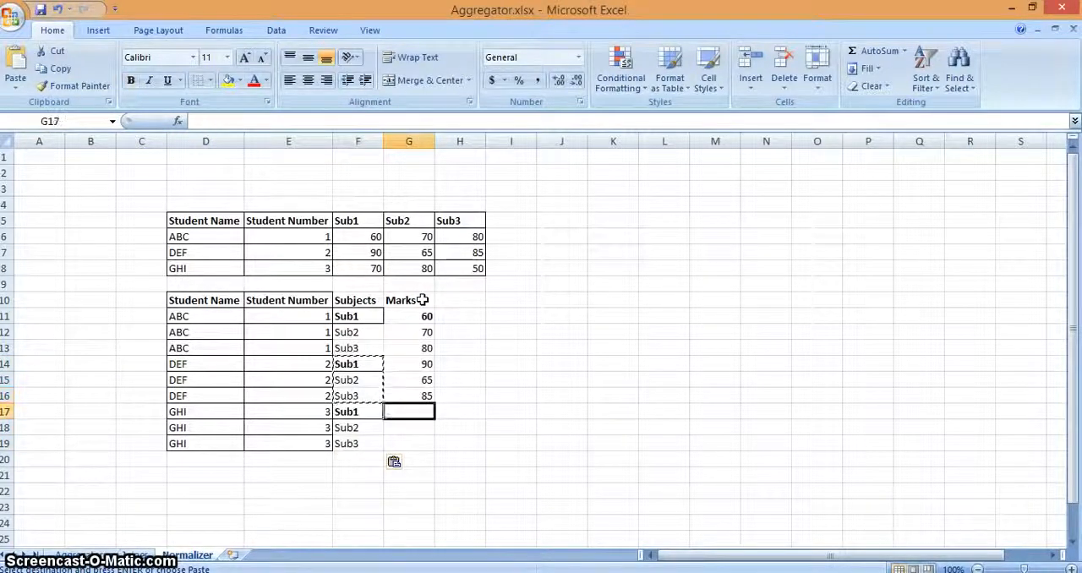
pyautogui.write('70')
pyautogui.press('Return')
pyautogui.write('80')
pyautogui.press('Return')
pyautogui.write('50')
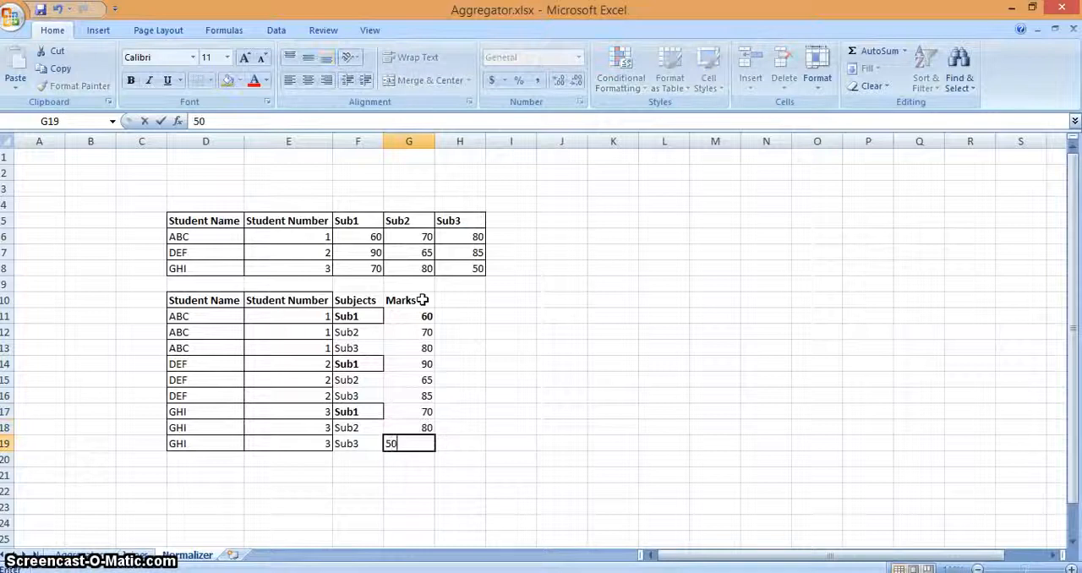
pyautogui.press('Return')
# Step: Apply All Borders to E10:G19 of the normalized table and deselect the range
pyautogui.press('Up')
pyautogui.hotkey('shift', 'Up')
pyautogui.hotkey('shift', 'Up')
pyautogui.hotkey('shift', 'Left')
pyautogui.hotkey('shift', 'Left')
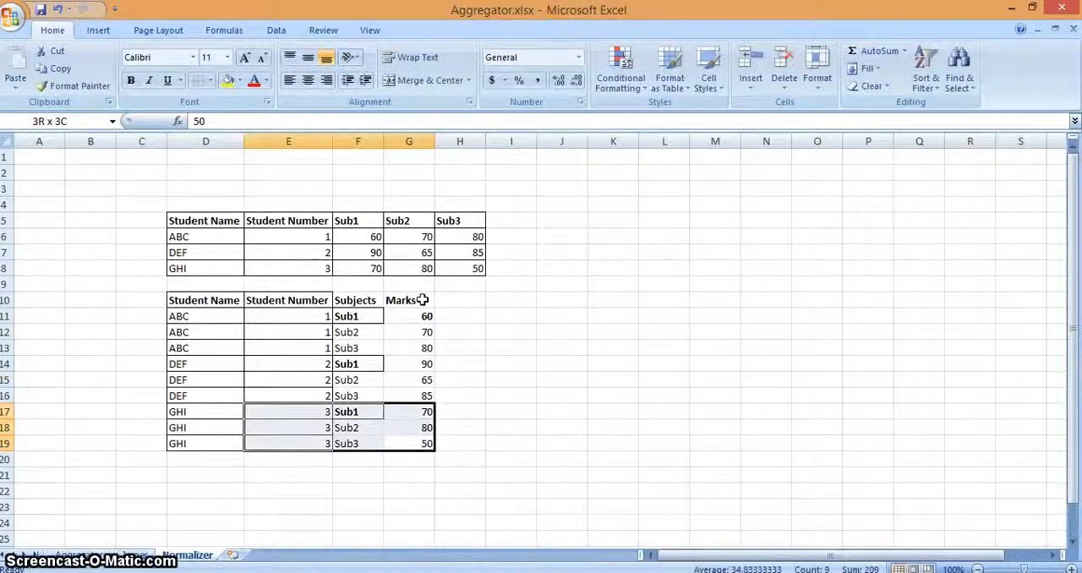
pyautogui.hotkey('shift', 'Up')
pyautogui.hotkey('shift', 'Up')
pyautogui.hotkey('shift', 'Up')
pyautogui.hotkey('shift', 'Up')
pyautogui.hotkey('shift', 'Up')
pyautogui.hotkey('shift', 'Up')
pyautogui.hotkey('shift', 'Up')
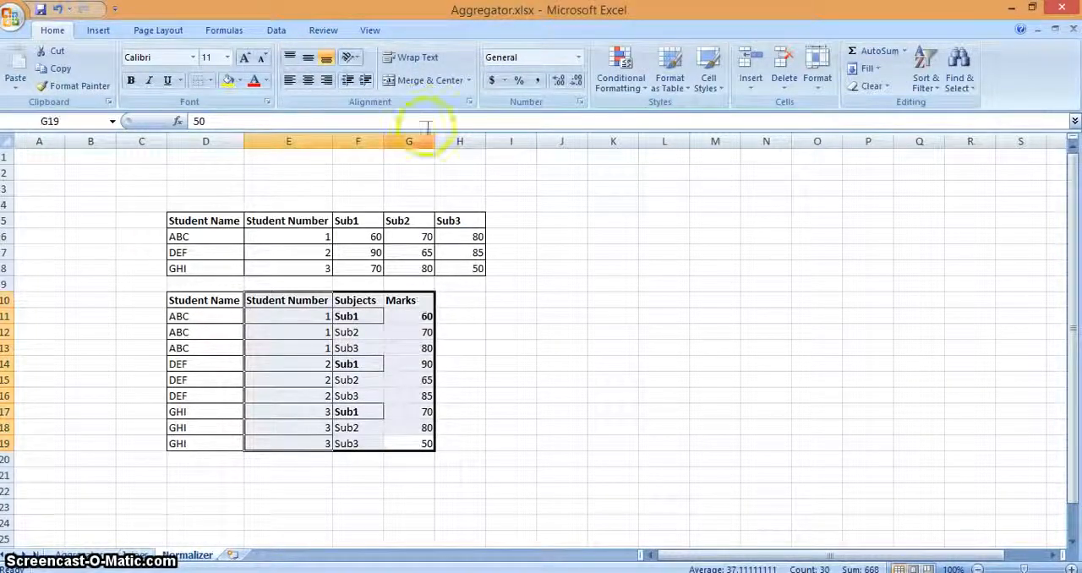
pyautogui.click(212, 82)
pyautogui.click(236, 206)
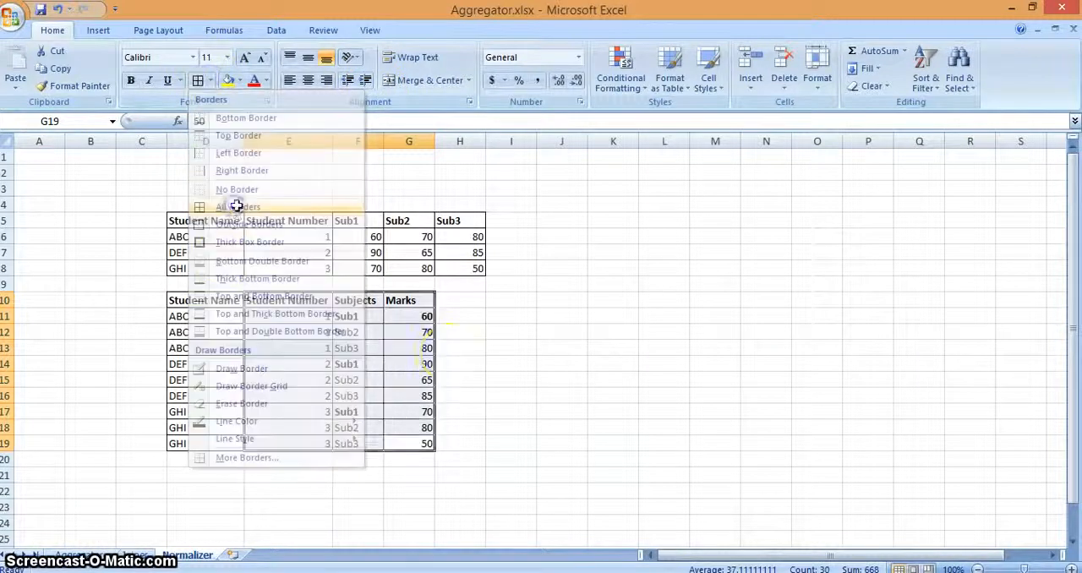
pyautogui.click(449, 353)
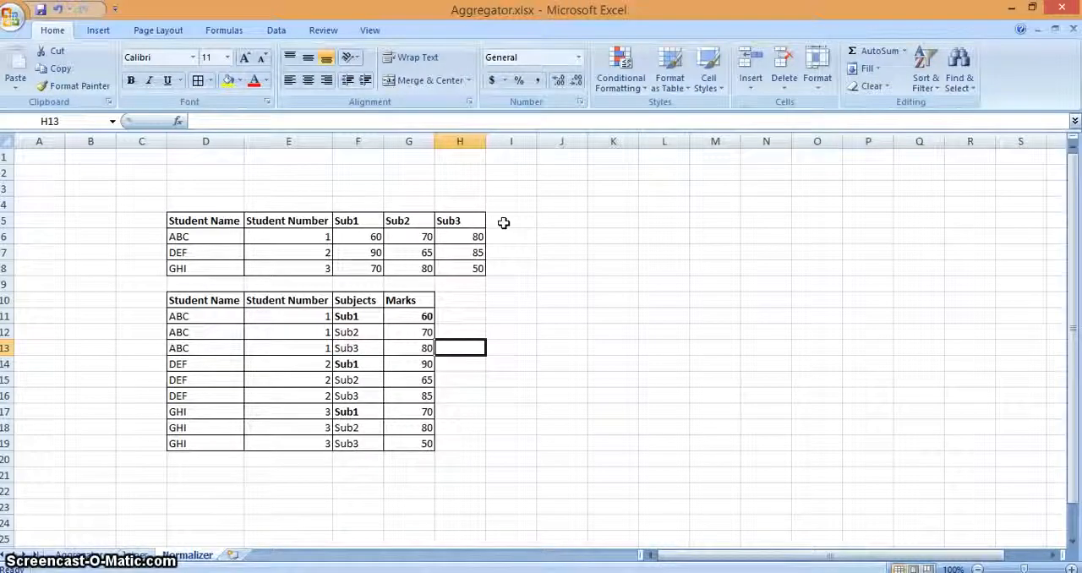
pyautogui.click(489, 427)
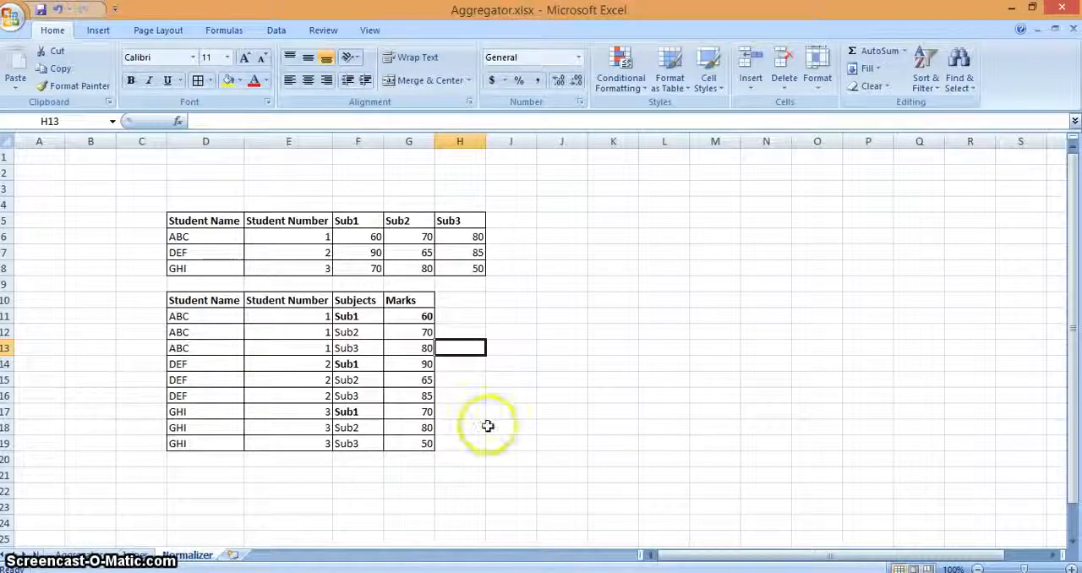
pyautogui.click(423, 411)
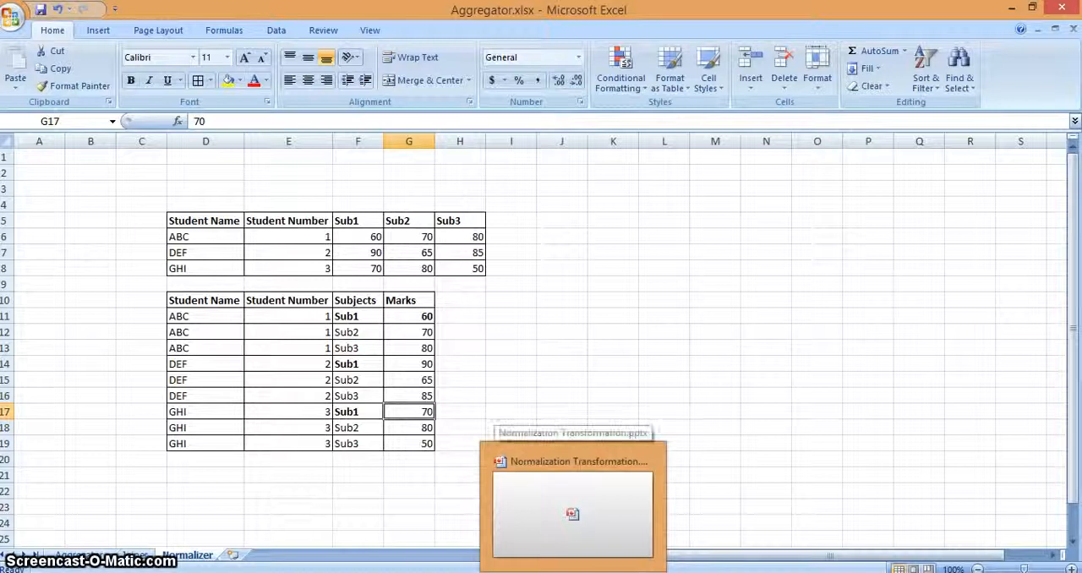
# Step: Switch to the Normalization Transformation presentation in PowerPoint and view the Properties of Normalizer Transformation slide
pyautogui.click(595, 572)
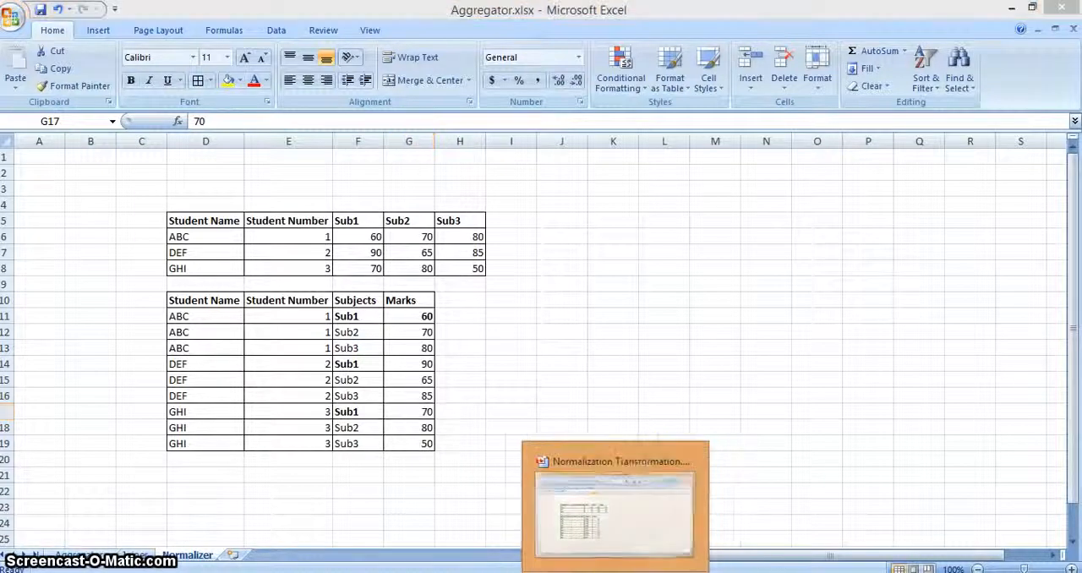
pyautogui.click(496, 416)
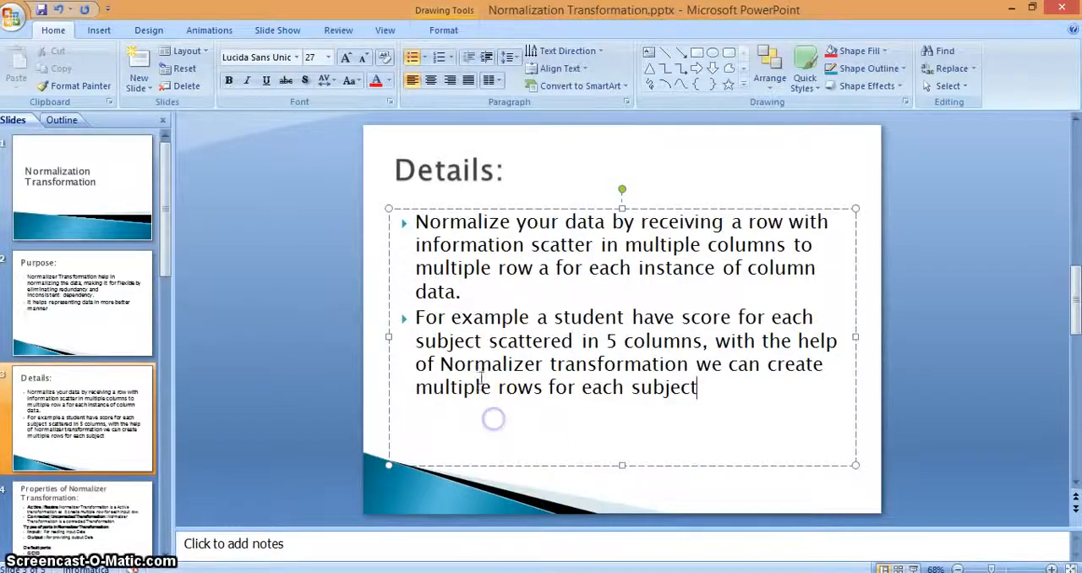
pyautogui.click(78, 513)
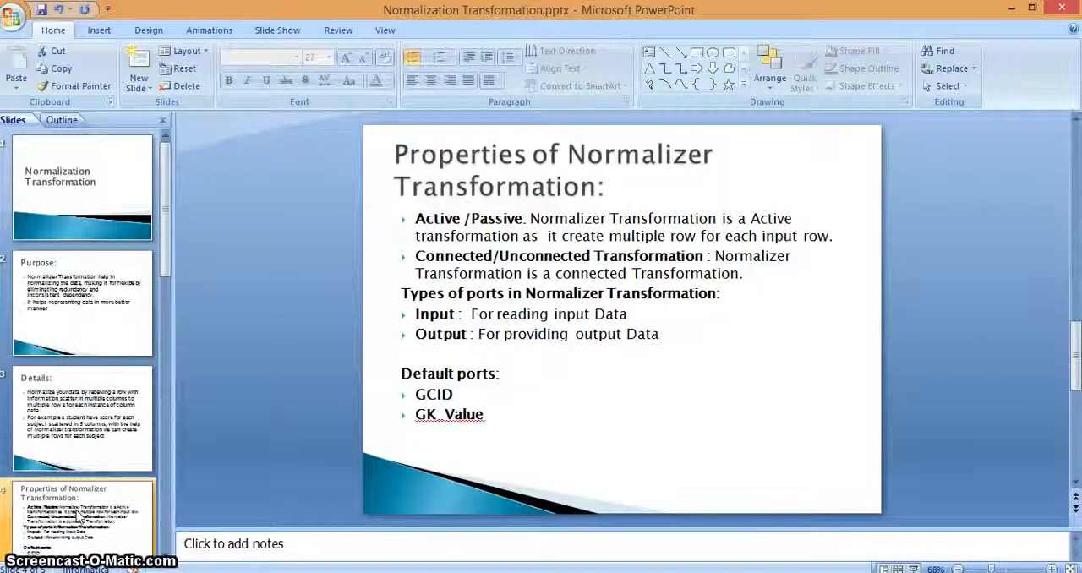
# Step: Switch back to the Aggregator workbook in Excel and compare the source students in D6:E8 with the normalized names in D11:D19
pyautogui.hotkey('alt', 'Tab')
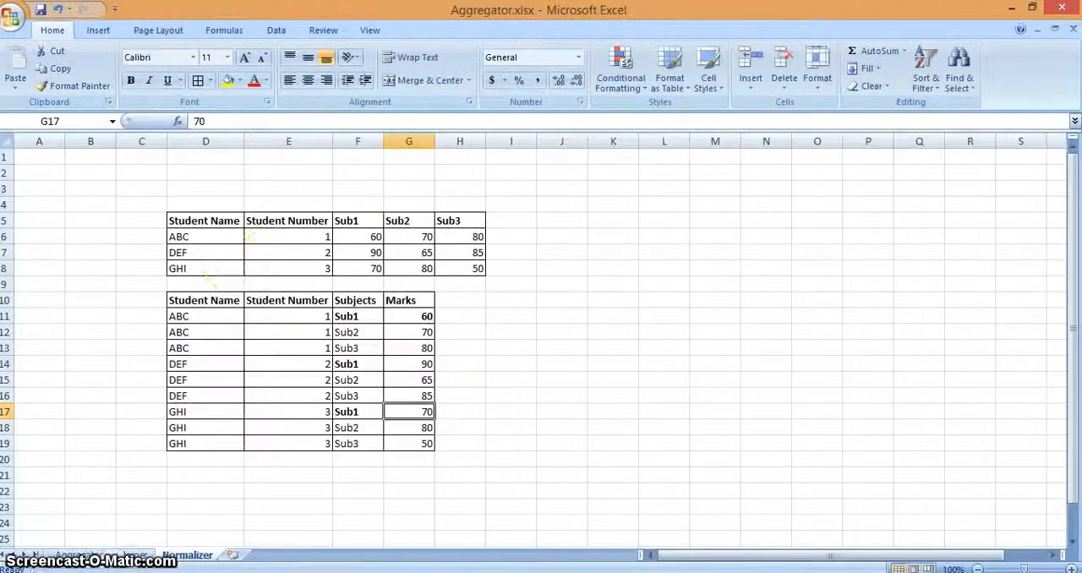
pyautogui.moveTo(202, 238); pyautogui.dragTo(258, 268)
pyautogui.moveTo(197, 318); pyautogui.dragTo(224, 444)
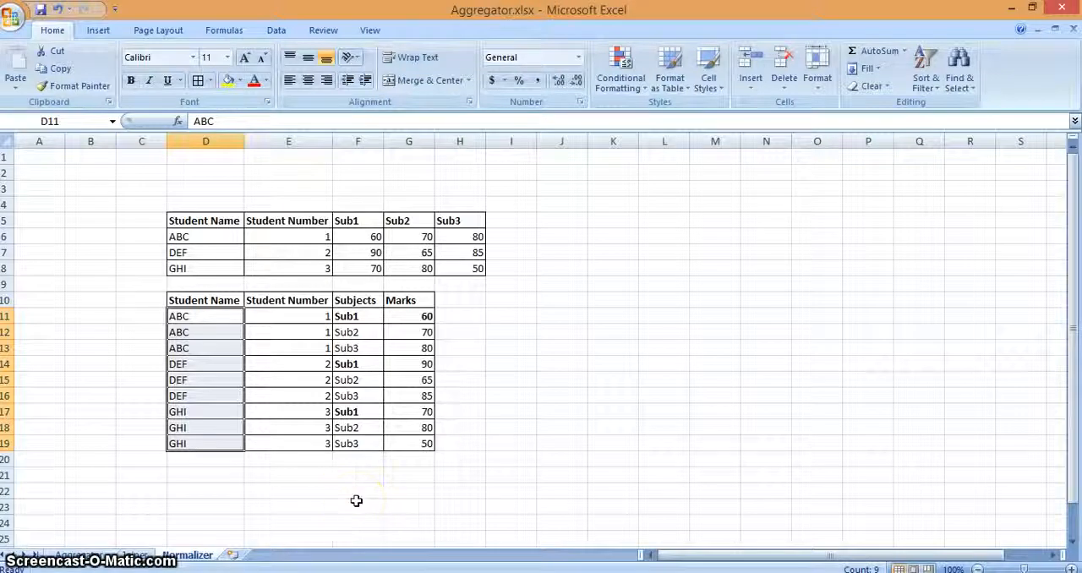
# Step: Return to the PowerPoint presentation and read the port types and default ports on the properties slide
pyautogui.moveTo(573, 572)
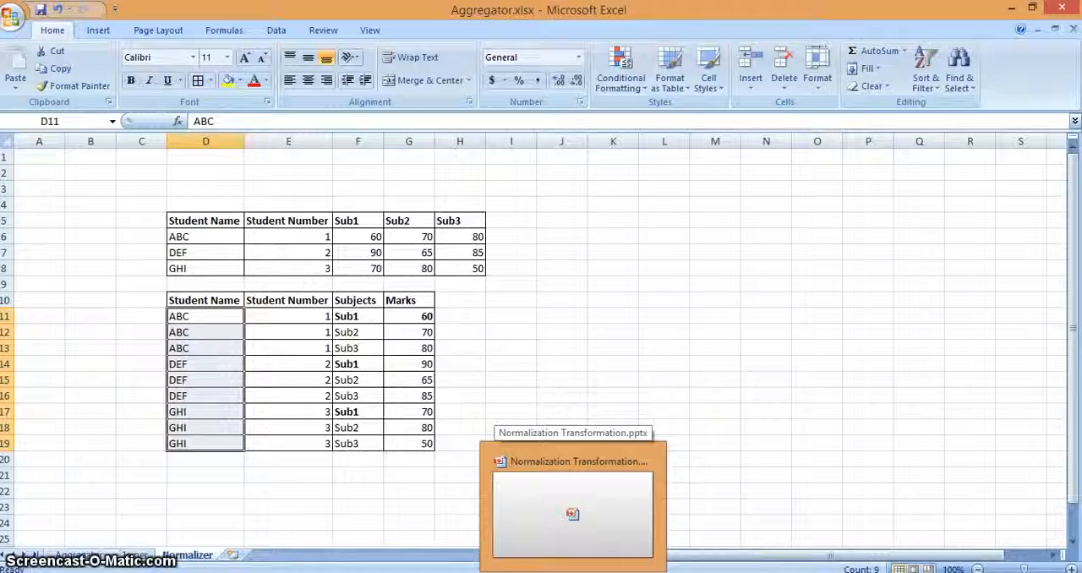
pyautogui.click(573, 503)
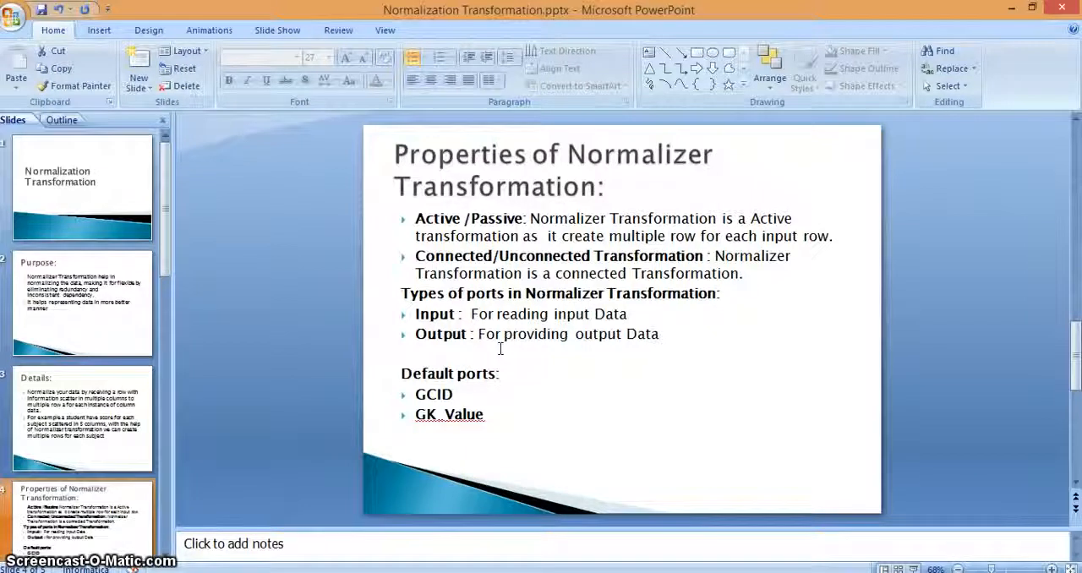
pyautogui.click(501, 351)
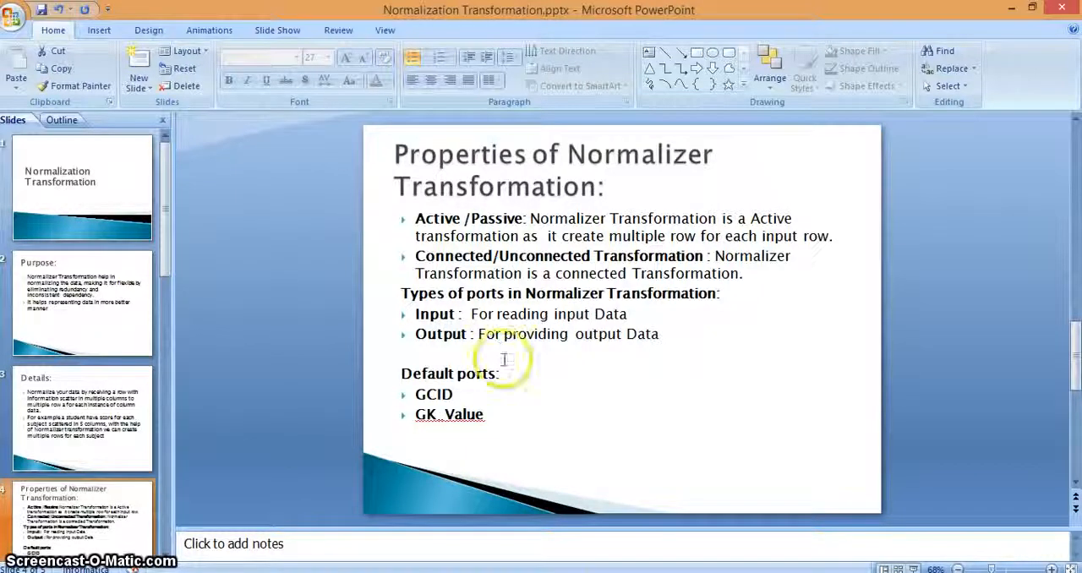
# Step: Switch to the Aggregator workbook in Excel and highlight the Sub1 to Sub3 column headers in F5:H5
pyautogui.hotkey('alt', 'Tab')
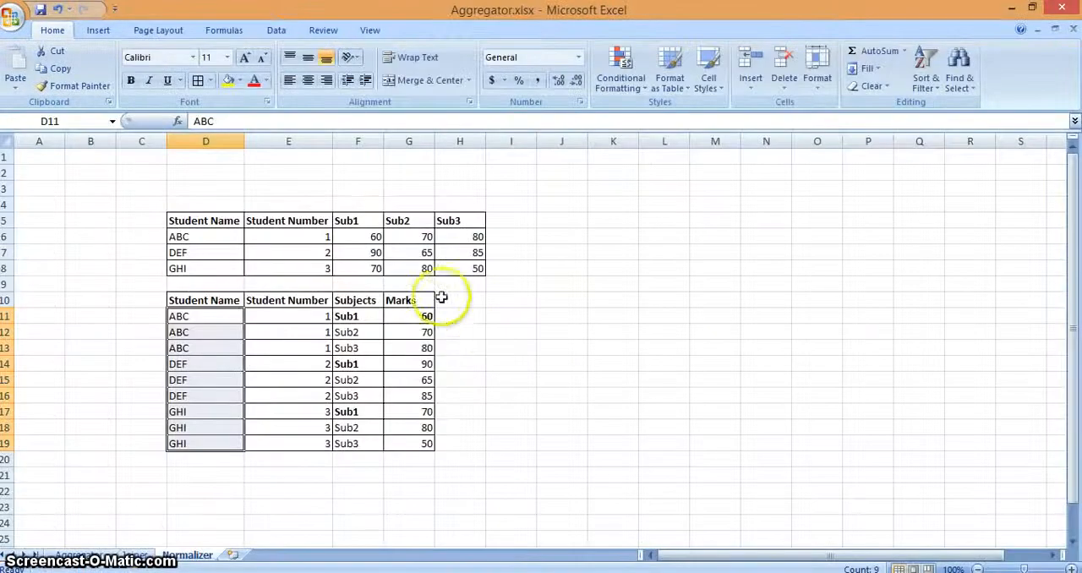
pyautogui.click(361, 315)
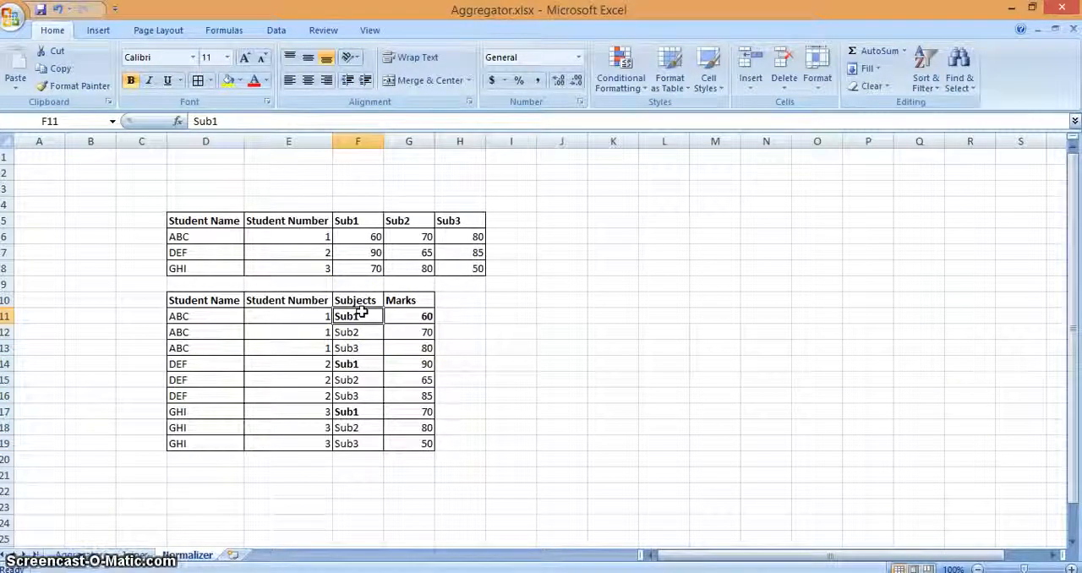
pyautogui.press('Up')
pyautogui.press('Up')
pyautogui.press('Up')
pyautogui.press('Up')
pyautogui.press('Up')
pyautogui.press('Up')
pyautogui.hotkey('shift', 'Right')
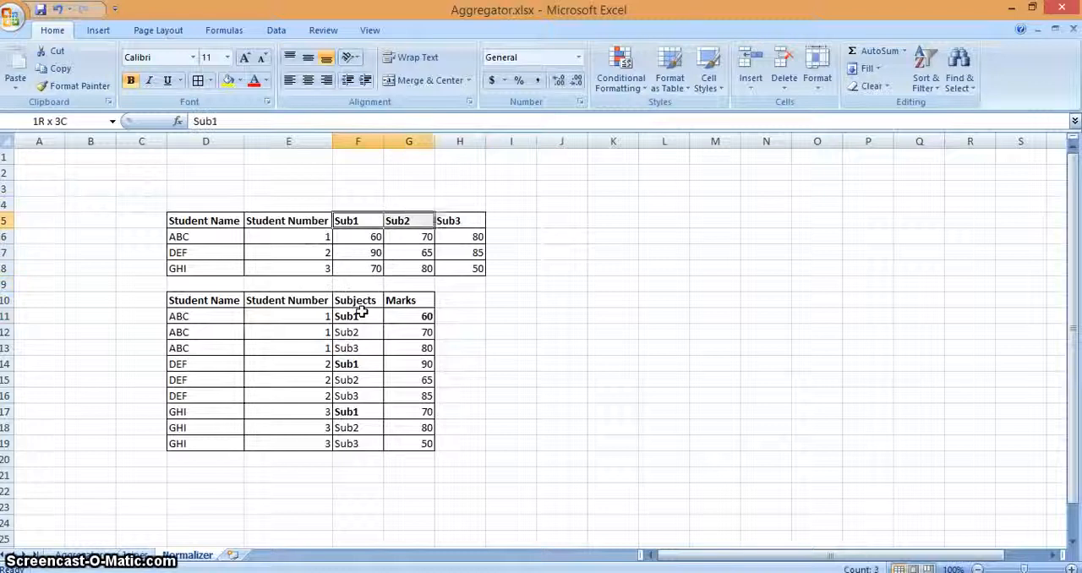
pyautogui.hotkey('shift', 'Right')
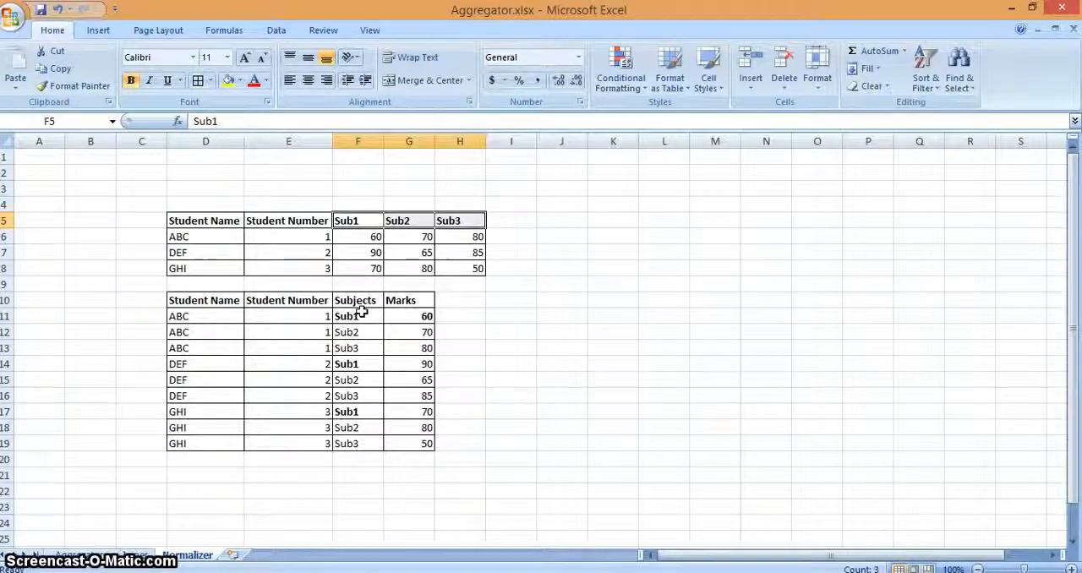
# Step: Add a GCID column header in H10 and enter 1, 2 and 3 in H11:H13 for student ABC
pyautogui.press('Down')
pyautogui.press('Down')
pyautogui.press('Down')
pyautogui.press('Down')
pyautogui.press('Down')
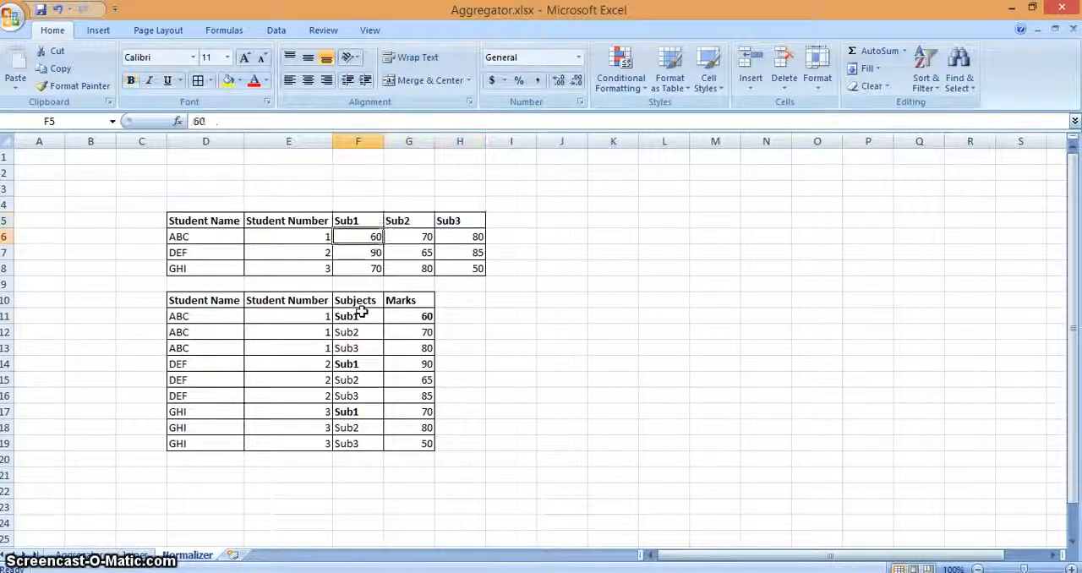
pyautogui.press('Right')
pyautogui.press('Right')
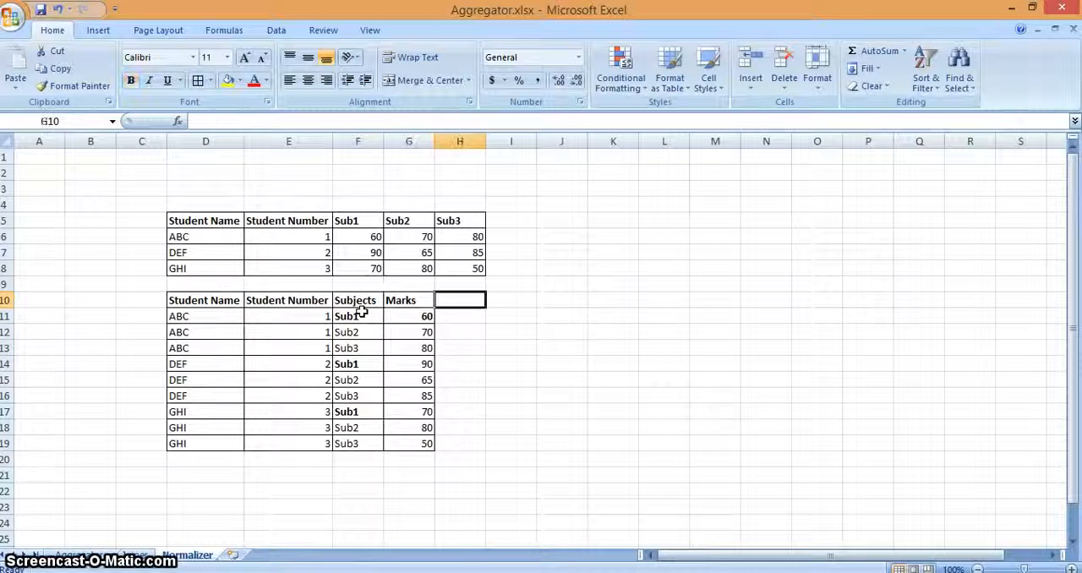
pyautogui.write('GCID')
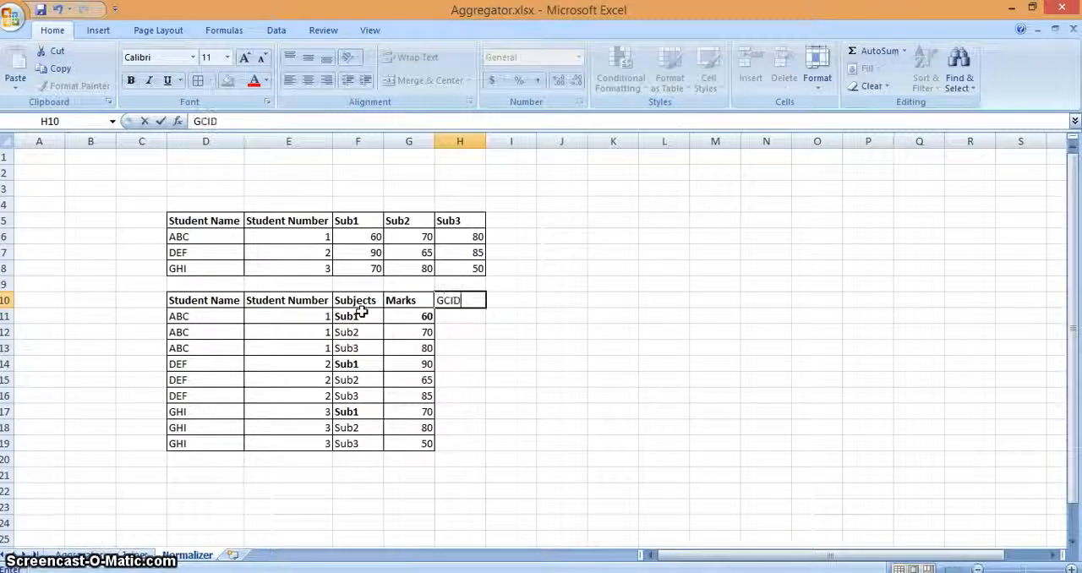
pyautogui.press('Return')
pyautogui.write('1')
pyautogui.press('Return')
pyautogui.write('2')
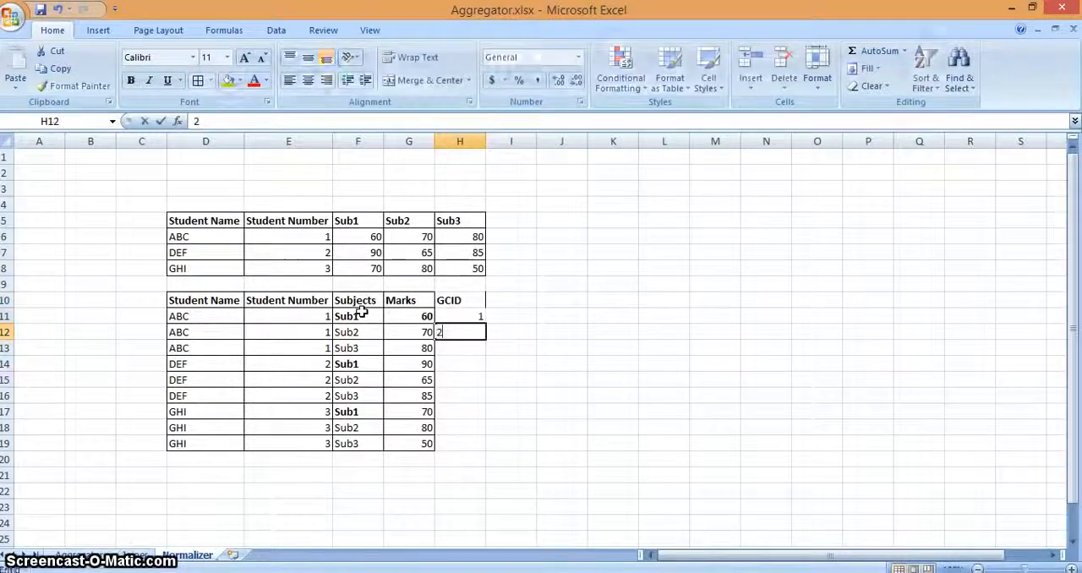
pyautogui.press('Return')
pyautogui.write('3')
pyautogui.press('Return')
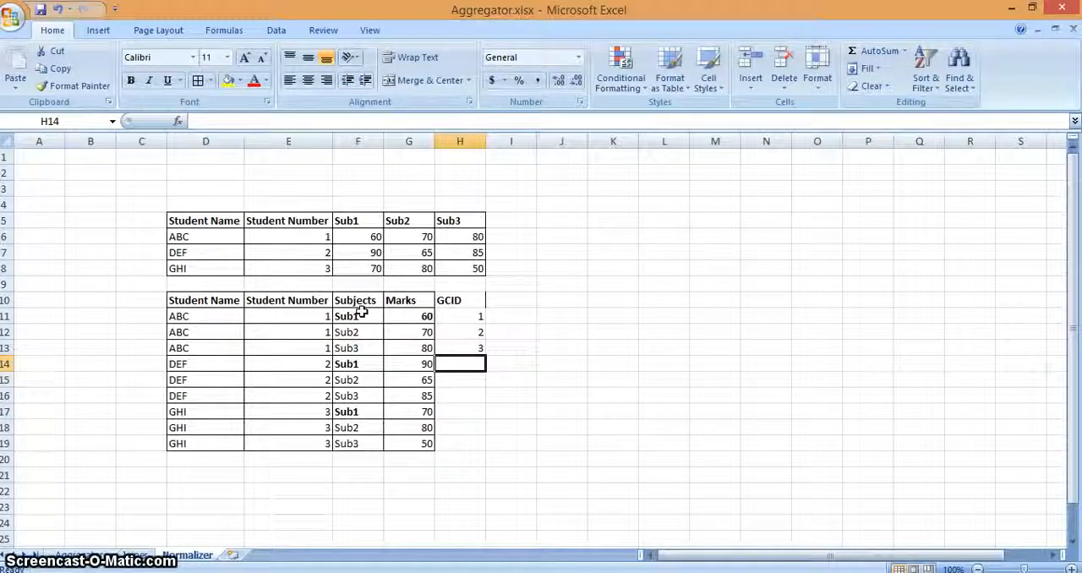
# Step: Enter GCID values 1, 2 and 3 in H14:H16 for student DEF's three subject rows
pyautogui.press('Left')
pyautogui.press('Left')
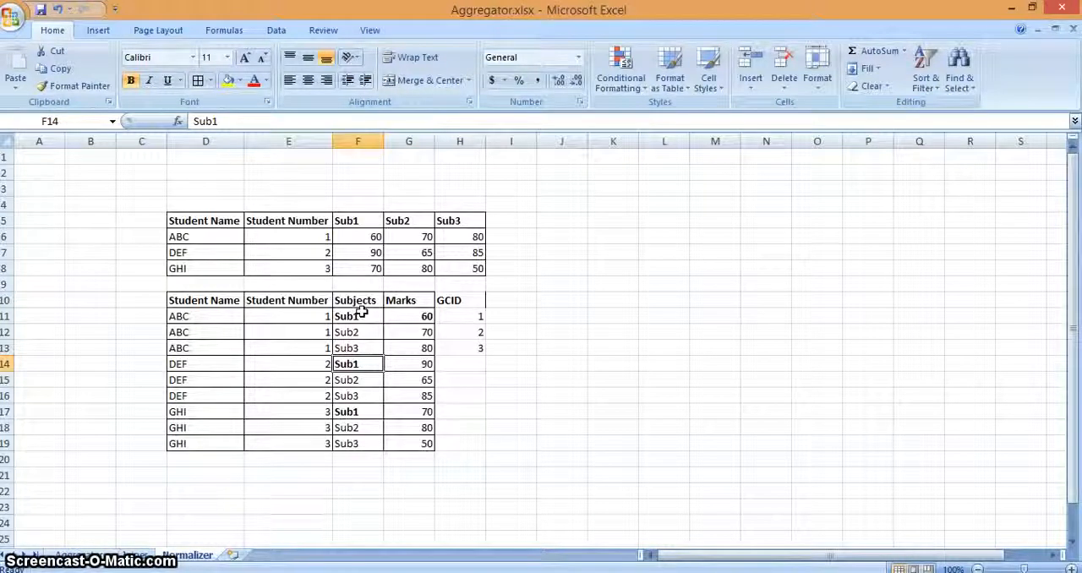
pyautogui.press('Right')
pyautogui.press('Right')
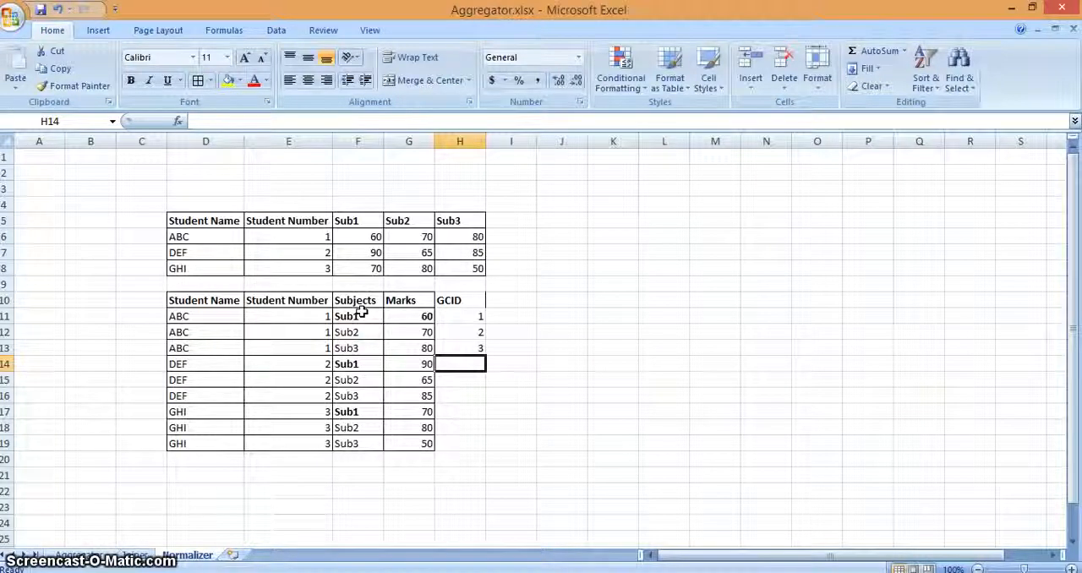
pyautogui.write('12')
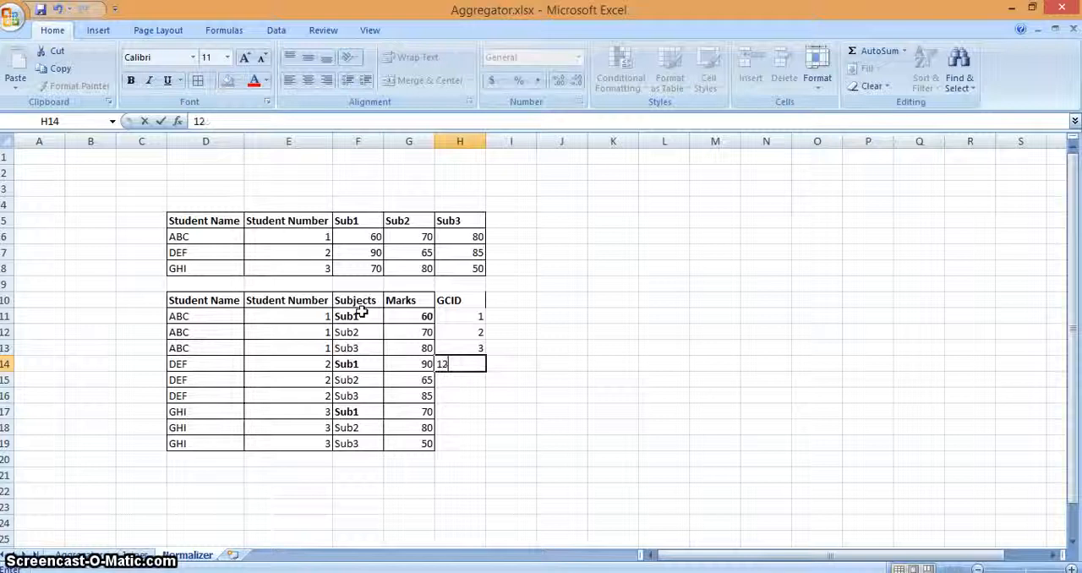
pyautogui.press('BackSpace')
pyautogui.press('Return')
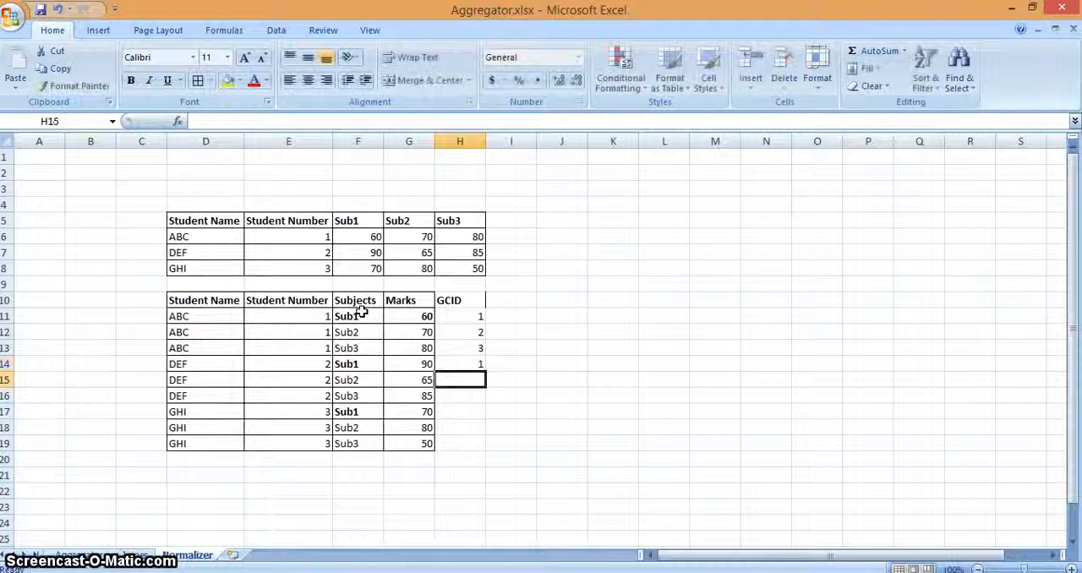
pyautogui.press('Return')
pyautogui.press('Up')
pyautogui.write('2')
pyautogui.press('Return')
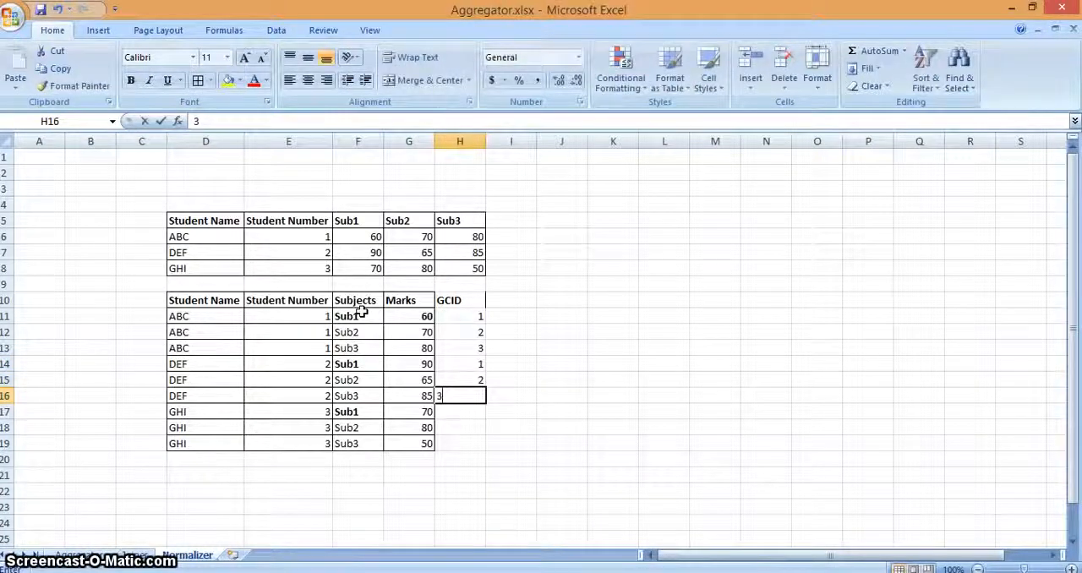
pyautogui.write('3')
pyautogui.press('Return')
# Step: Enter GCID values 1, 2 and 3 in H17:H19 for student GHI's three subject rows
pyautogui.write('1')
pyautogui.press('Return')
pyautogui.write('2')
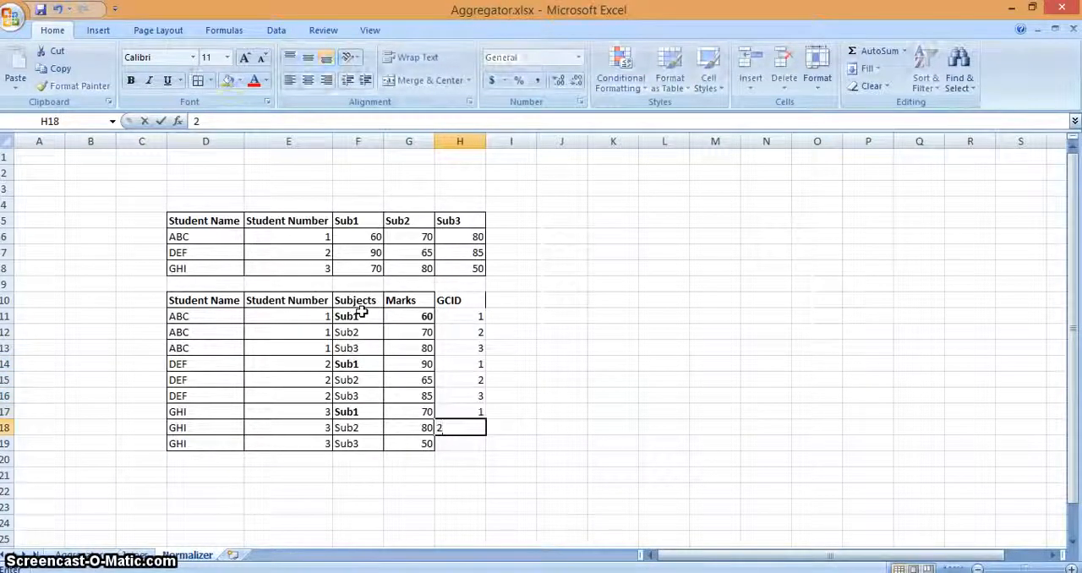
pyautogui.press('Return')
pyautogui.write('3')
pyautogui.press('Up')
pyautogui.press('Down')
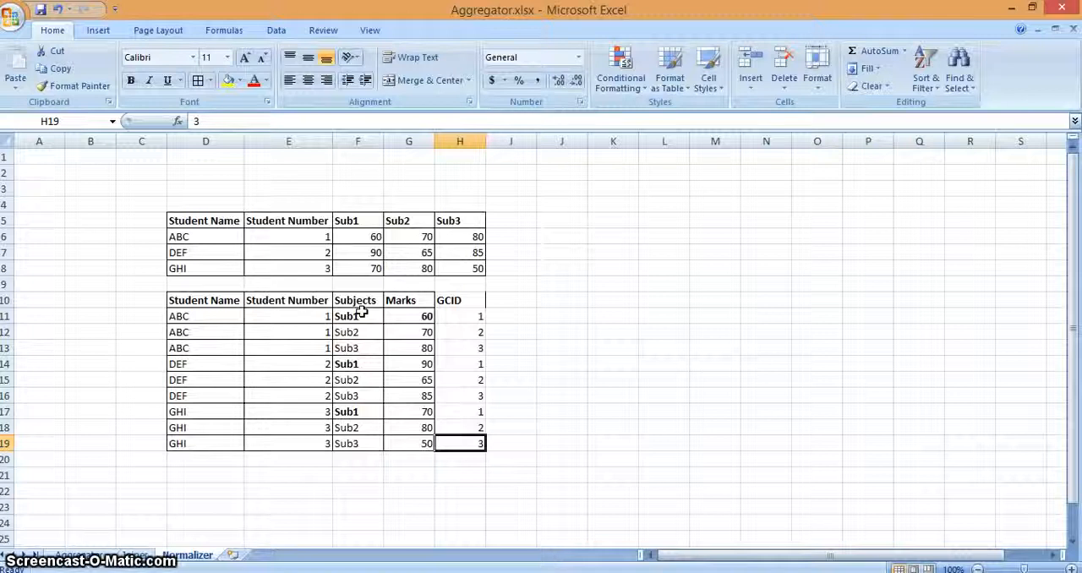
# Step: Add a GK_Value column header in I10, beside the GCID header
pyautogui.press('Right')
pyautogui.press('Up')
pyautogui.press('Up')
pyautogui.press('Up')
pyautogui.press('Up')
pyautogui.press('Up')
pyautogui.press('Up')
pyautogui.press('Up')
pyautogui.press('Up')
pyautogui.press('Up')
pyautogui.press('capslock')
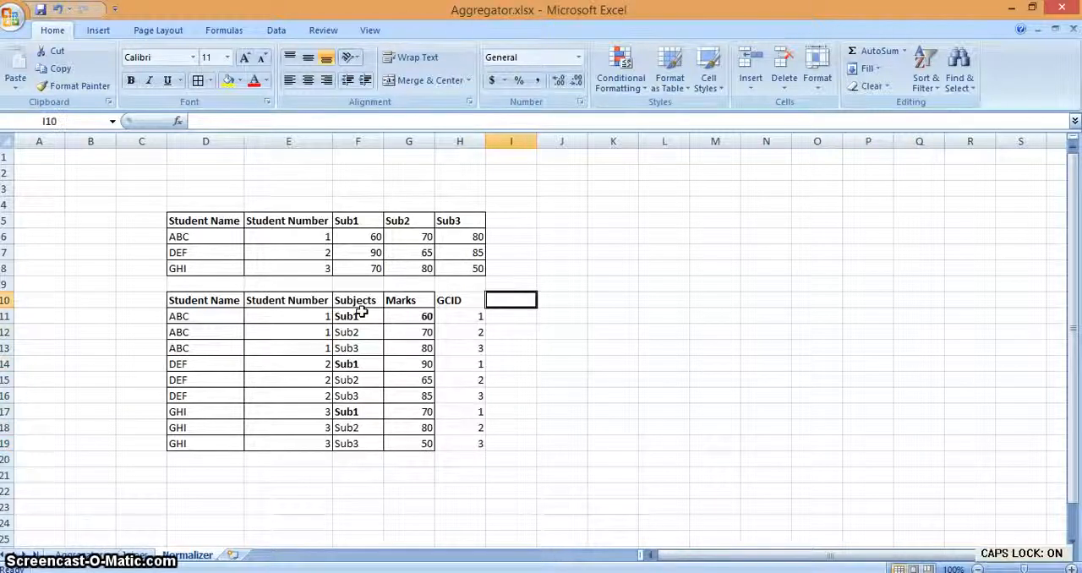
pyautogui.write('gk')
pyautogui.press('BackSpace')
pyautogui.press('BackSpace')
pyautogui.press('capslock')
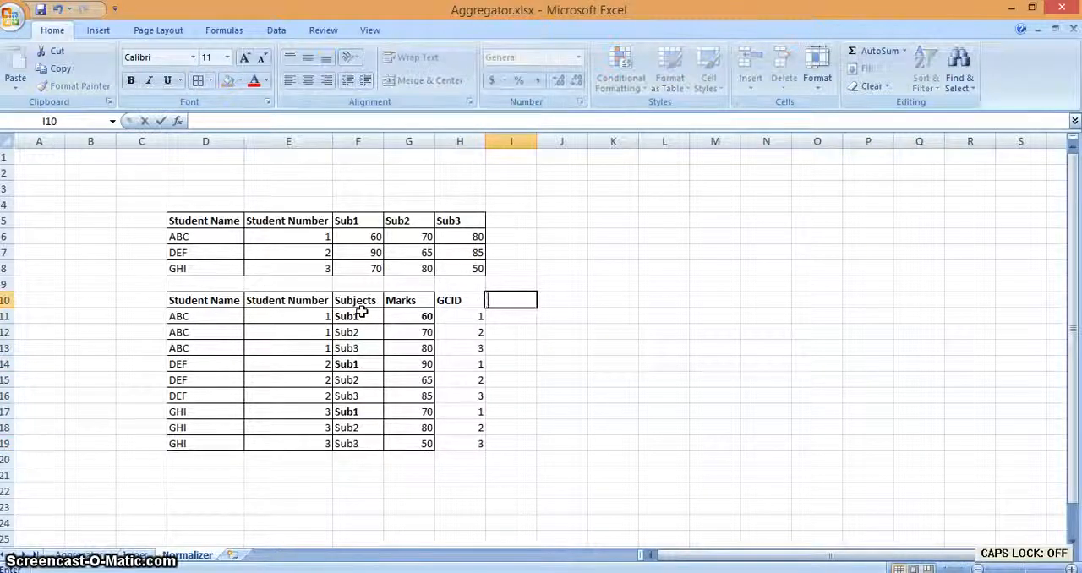
pyautogui.write('GK_Value')
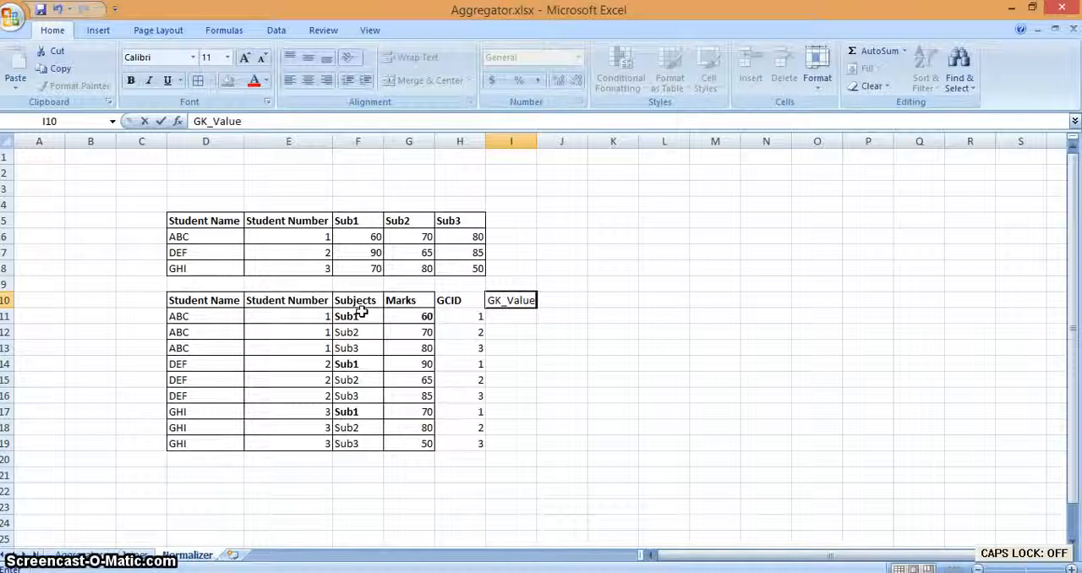
pyautogui.press('Return')
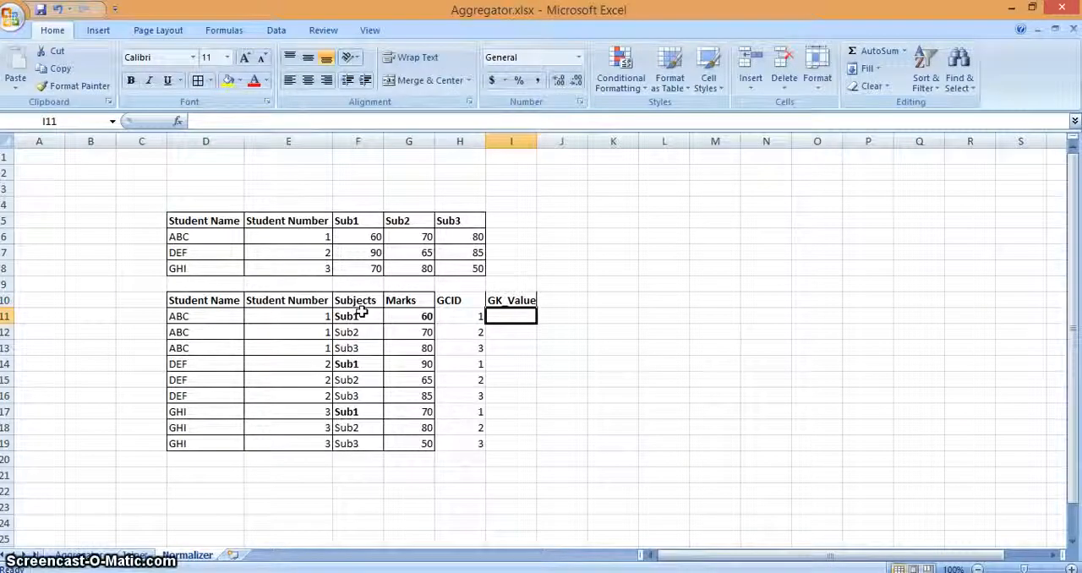
# Step: Number the GK_Value column sequentially from 1 to 9 in I11:I19
pyautogui.write('1')
pyautogui.press('Return')
pyautogui.write('2')
pyautogui.press('Return')
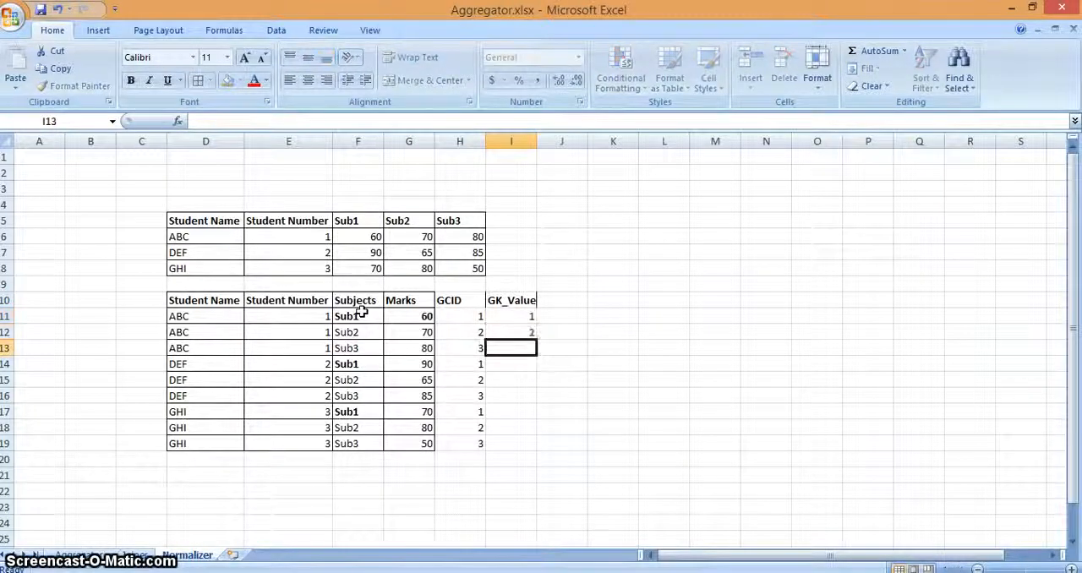
pyautogui.write('3')
pyautogui.press('Return')
pyautogui.write('3')
pyautogui.press('BackSpace')
pyautogui.write('4 5 6 7')
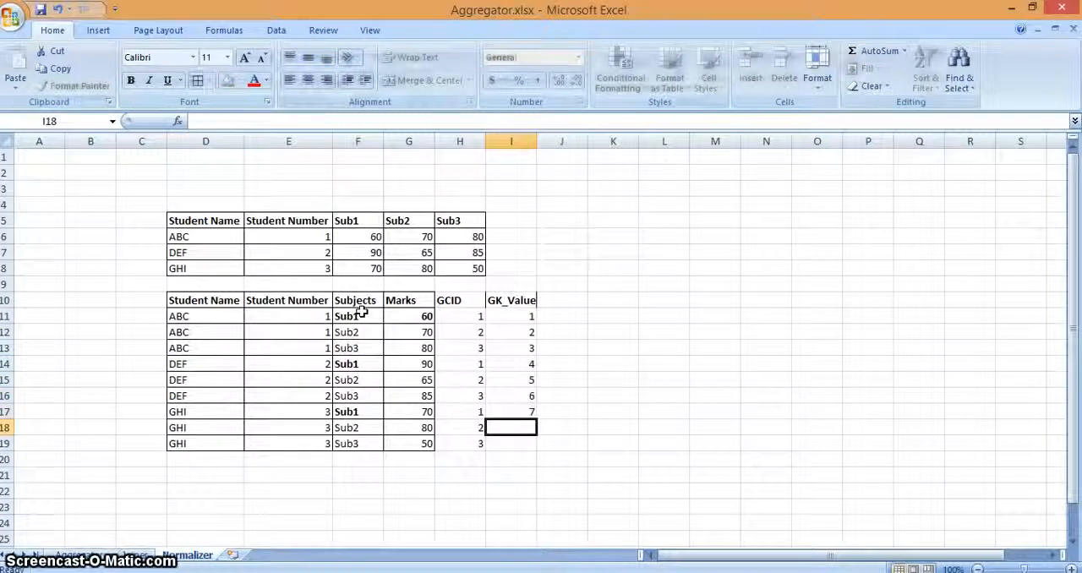
pyautogui.write(' 8 8')
pyautogui.press('Return')
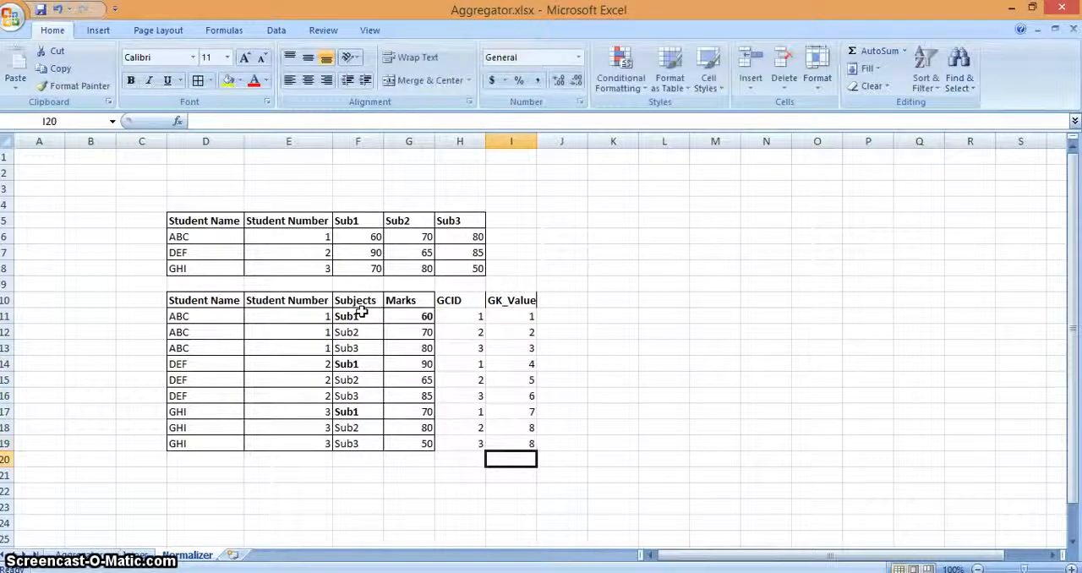
pyautogui.press('Up')
pyautogui.write('9')
pyautogui.press('Return')
# Step: Highlight the GCID and GK_Value columns in H10:I19 to compare their numbering, and clear the highlight
pyautogui.press('Up')
pyautogui.hotkey('shift', 'Left')
pyautogui.hotkey('shift', 'Up')
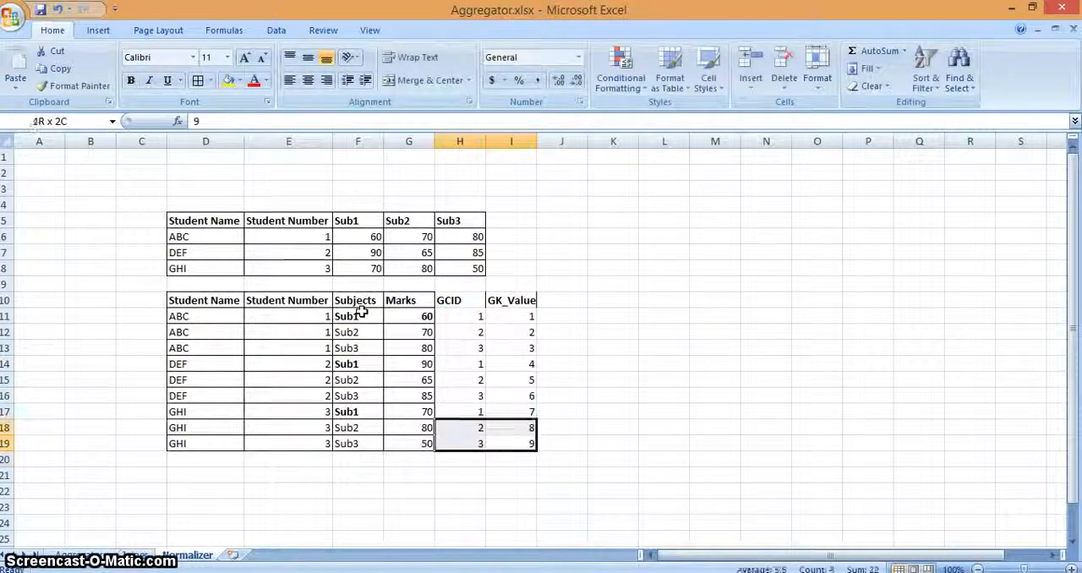
pyautogui.hotkey('shift', 'Up')
pyautogui.hotkey('shift', 'Up')
pyautogui.hotkey('shift', 'Up')
pyautogui.hotkey('shift', 'Up')
pyautogui.hotkey('shift', 'Up')
pyautogui.hotkey('shift', 'Up')
pyautogui.hotkey('shift', 'Up')
pyautogui.hotkey('shift', 'Up')
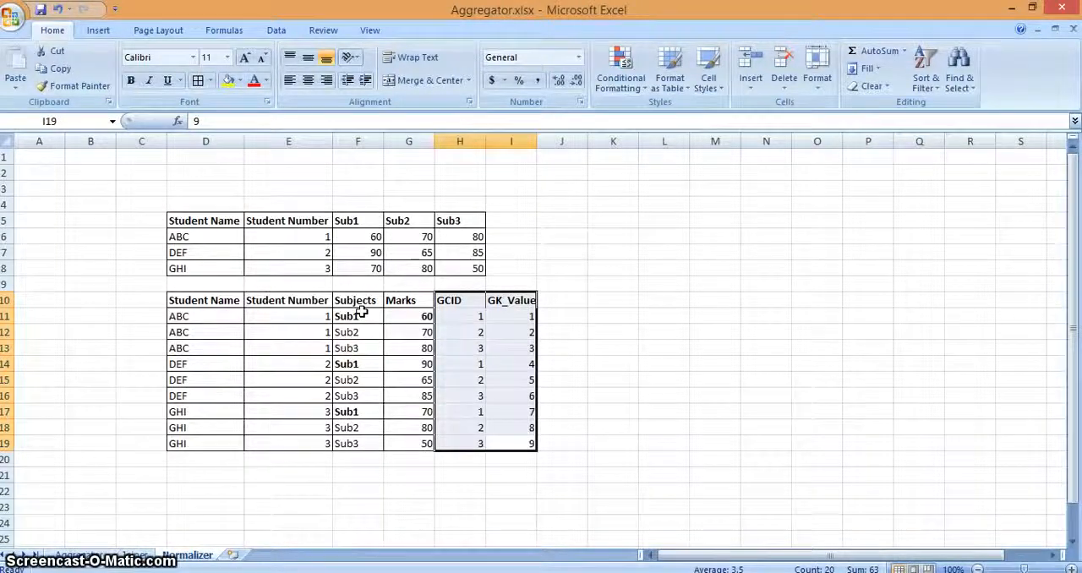
pyautogui.click(451, 438)
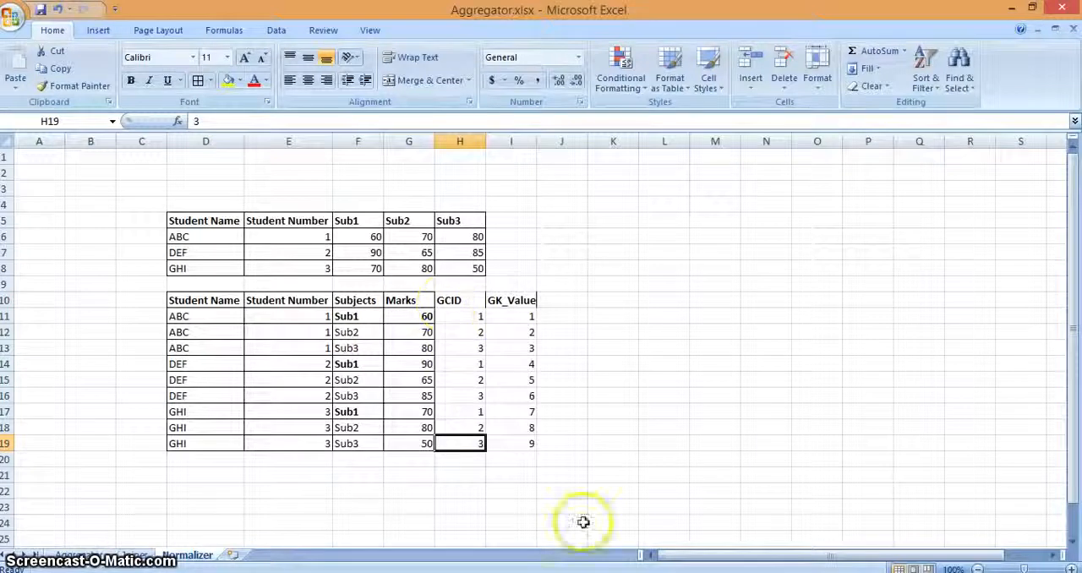
# Step: Switch to the Normalization Transformation presentation in PowerPoint and bring the slide thumbnails after the properties slide into view
pyautogui.hotkey('alt', 'Tab')
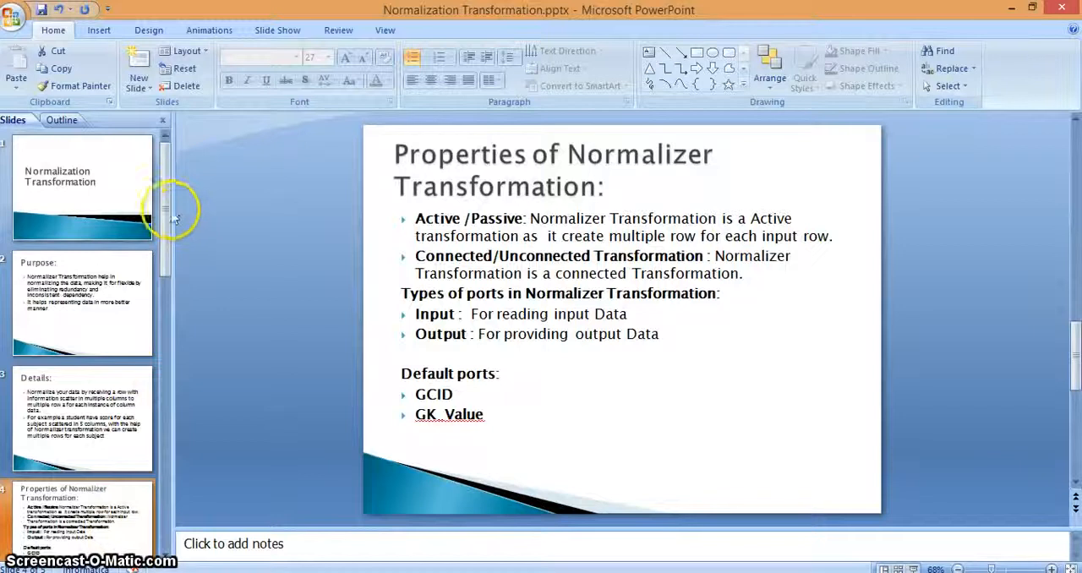
pyautogui.scroll(-1, 161, 290)
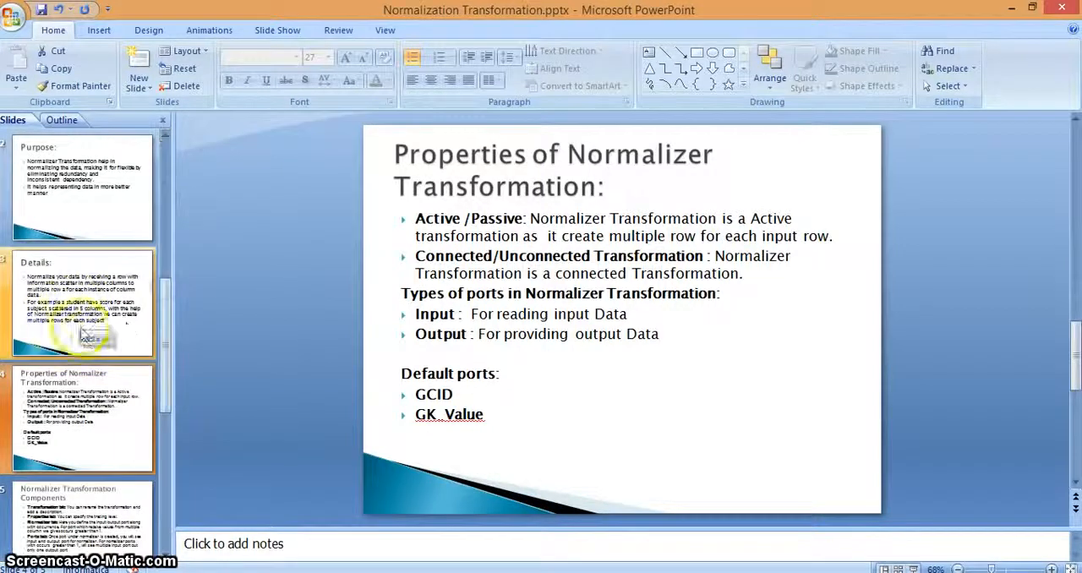
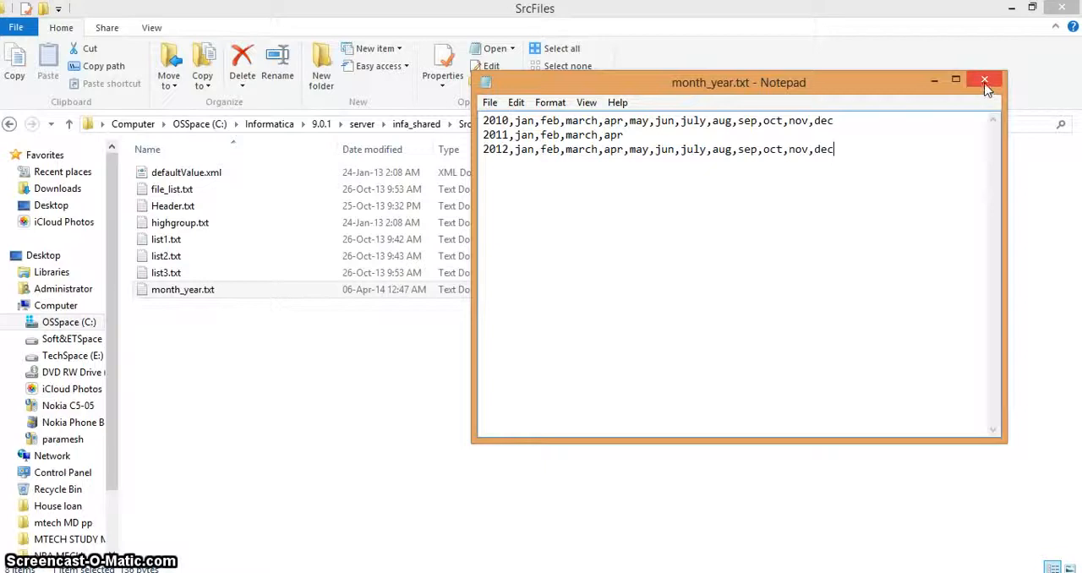
# Step: Close month_year.txt, switch to SQL Server Management Studio and run only the CREATE TABLE statement for MON_YEAR
pyautogui.click(985, 82)
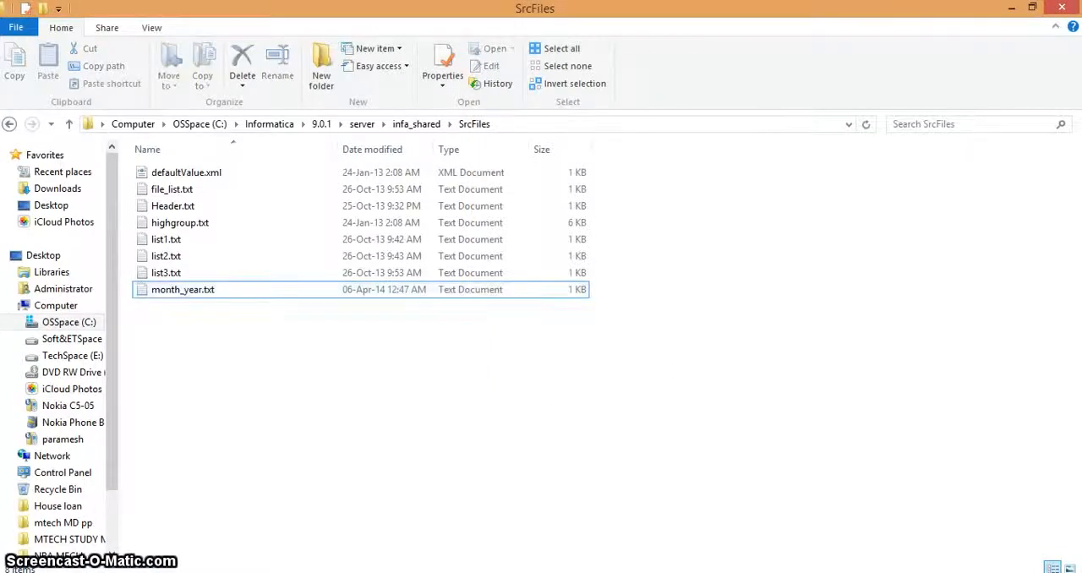
pyautogui.click(433, 571)
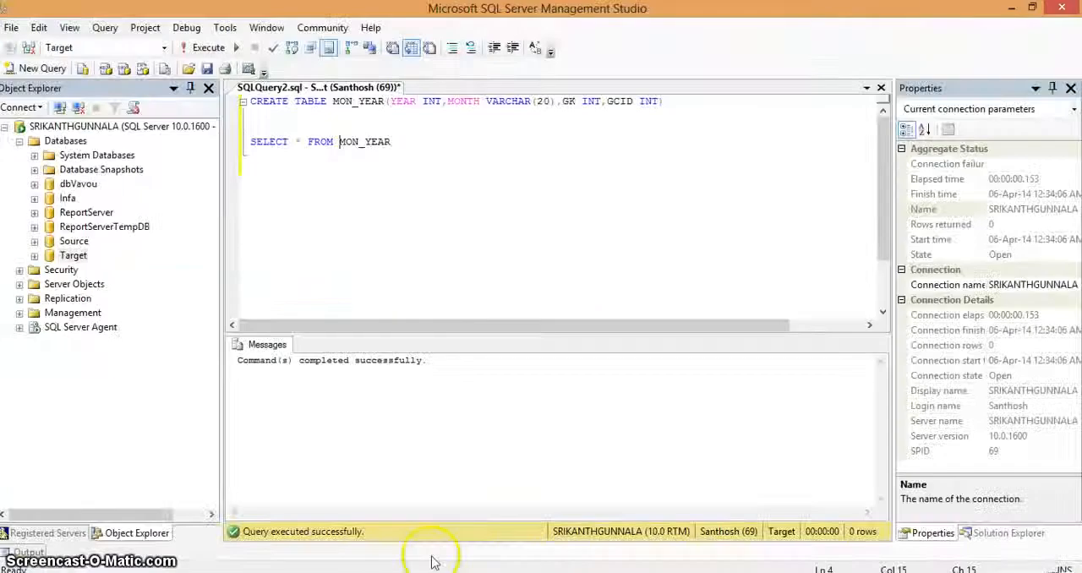
pyautogui.click(674, 102)
pyautogui.hotkey('shift', 'Left')
pyautogui.hotkey('shift', 'Left')
pyautogui.hotkey('shift', 'Left')
pyautogui.hotkey('shift', 'Left')
pyautogui.hotkey('shift', 'Left')
pyautogui.hotkey('shift', 'Left')
pyautogui.hotkey('shift', 'Left')
pyautogui.hotkey('shift', 'Left')
pyautogui.hotkey('shift', 'Left')
pyautogui.hotkey('shift', 'Left')
pyautogui.hotkey('shift', 'Left')
pyautogui.hotkey('shift', 'Left')
pyautogui.hotkey('shift', 'Left')
pyautogui.hotkey('shift', 'Left')
pyautogui.hotkey('shift', 'Left')
pyautogui.hotkey('shift', 'Left')
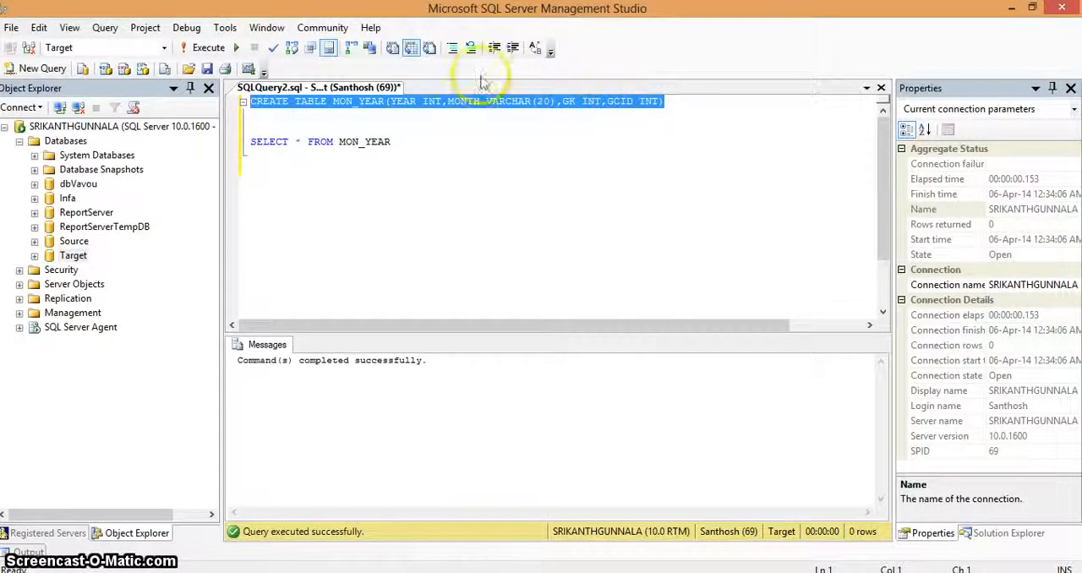
pyautogui.click(213, 51)
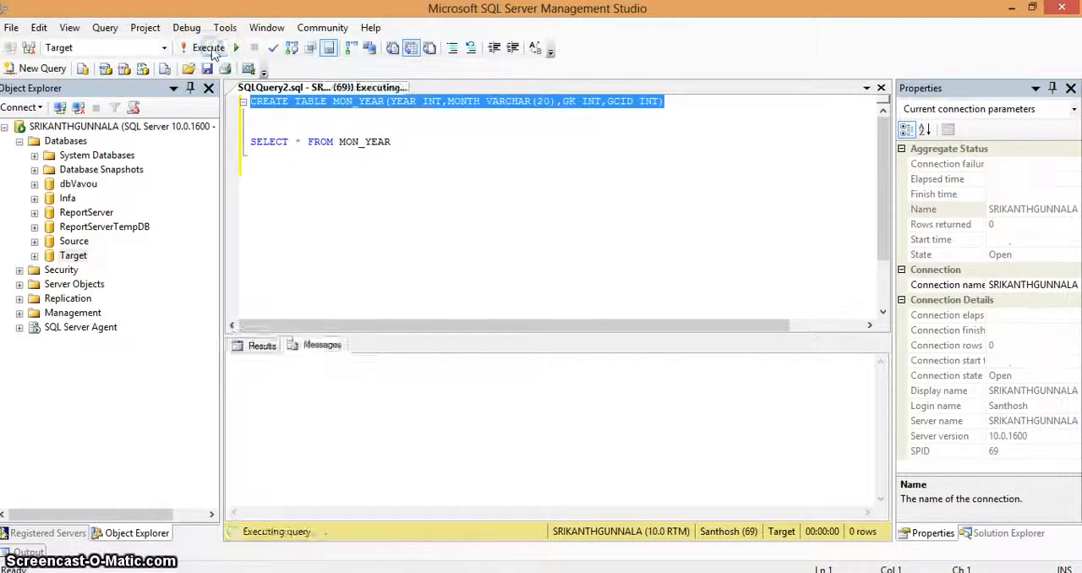
# Step: Run only the SELECT * FROM MON_YEAR query to check the new table
pyautogui.click(427, 197)
pyautogui.keyDown('shift'); pyautogui.click(292, 127); pyautogui.keyUp('shift')
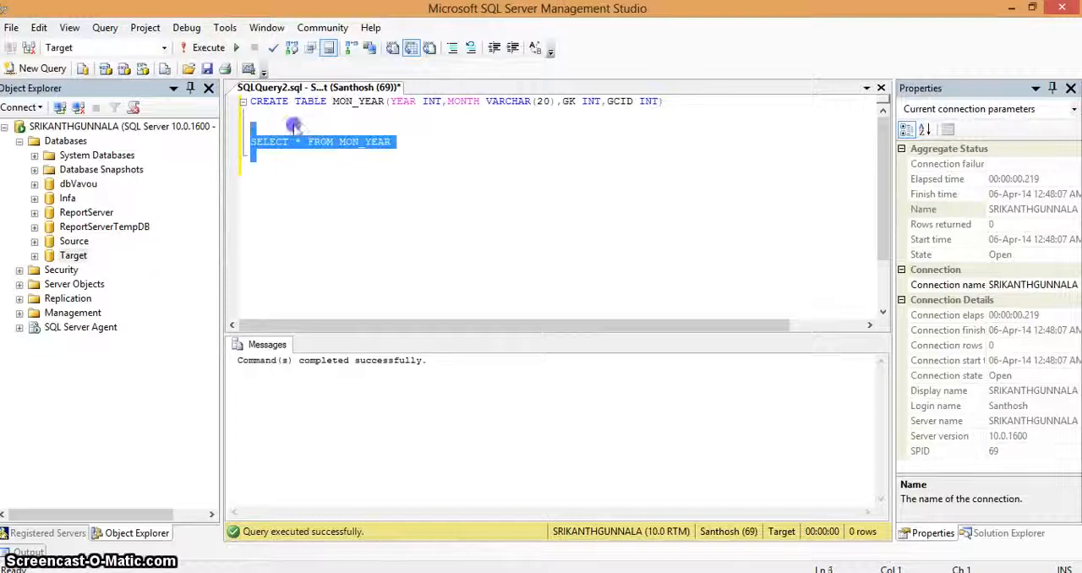
pyautogui.click(213, 48)
pyautogui.click(369, 297)
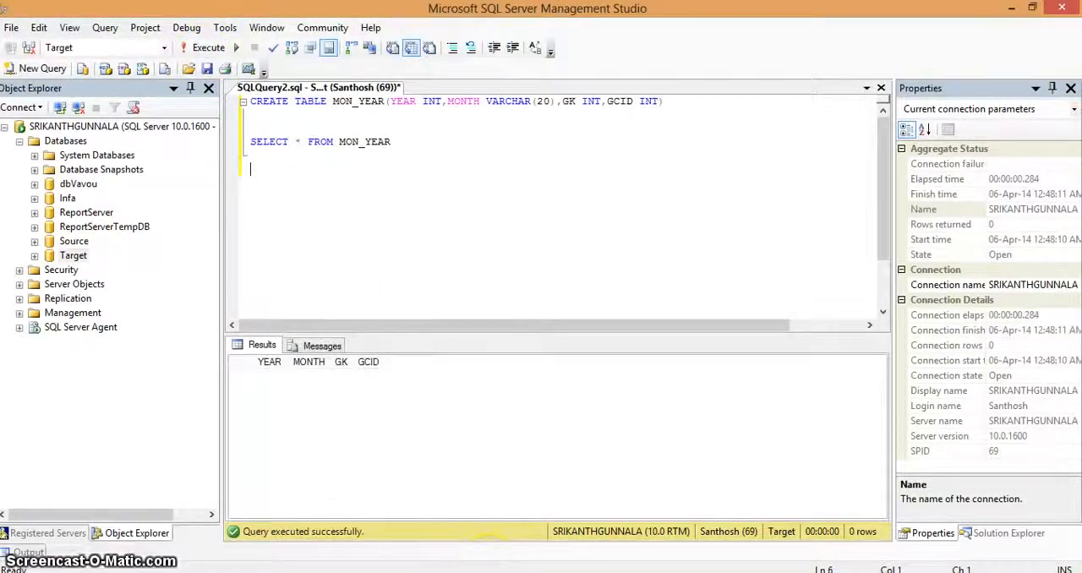
# Step: Switch to the Source Analyzer in Informatica PowerCenter Designer and start a flat file import of month_year.txt, listing all file types
pyautogui.hotkey('alt', 'Tab')
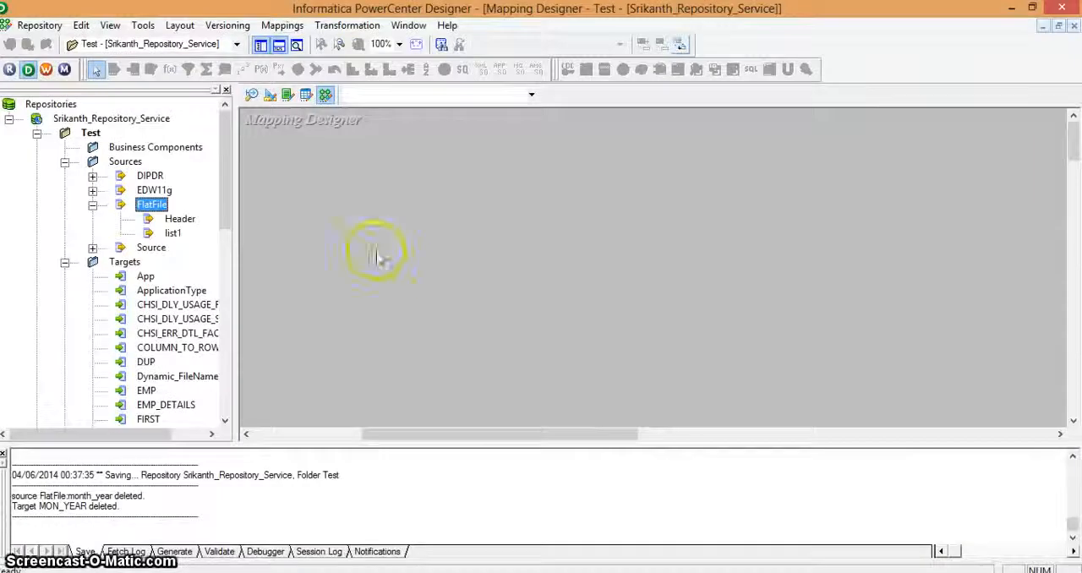
pyautogui.click(252, 93)
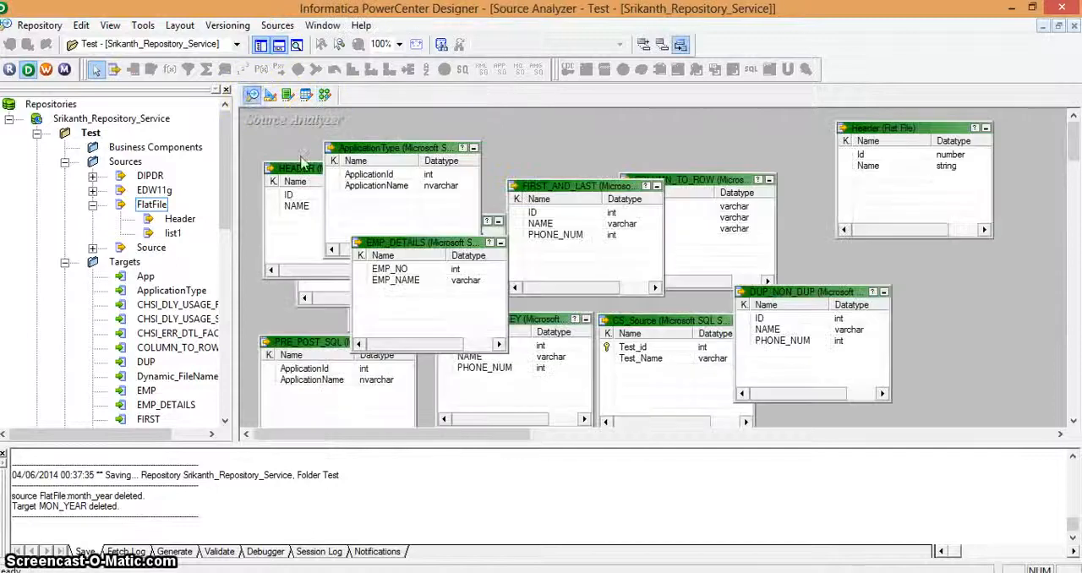
pyautogui.click(277, 24)
pyautogui.click(311, 58)
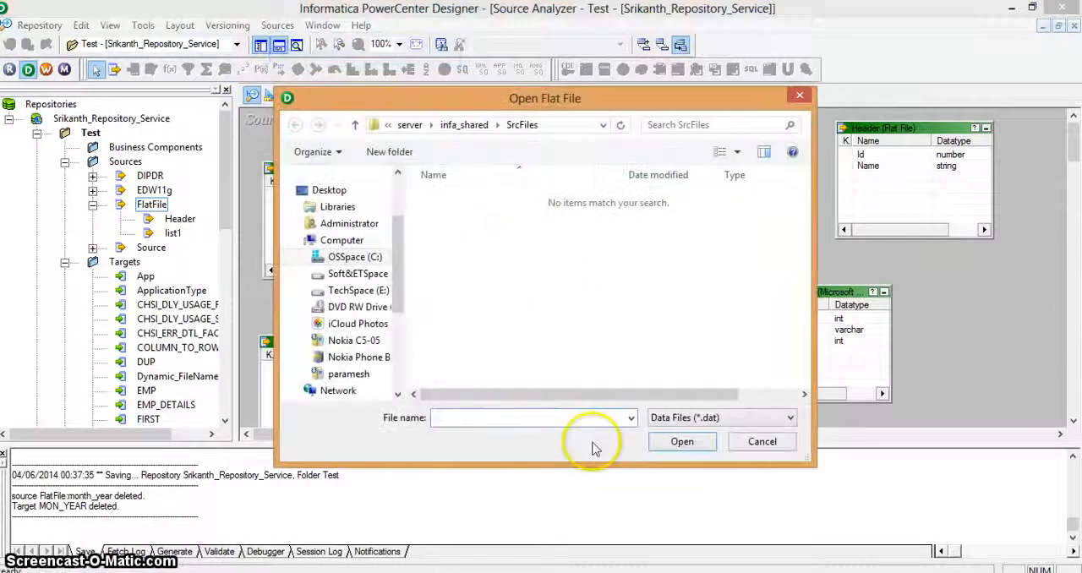
pyautogui.click(685, 416)
pyautogui.click(674, 447)
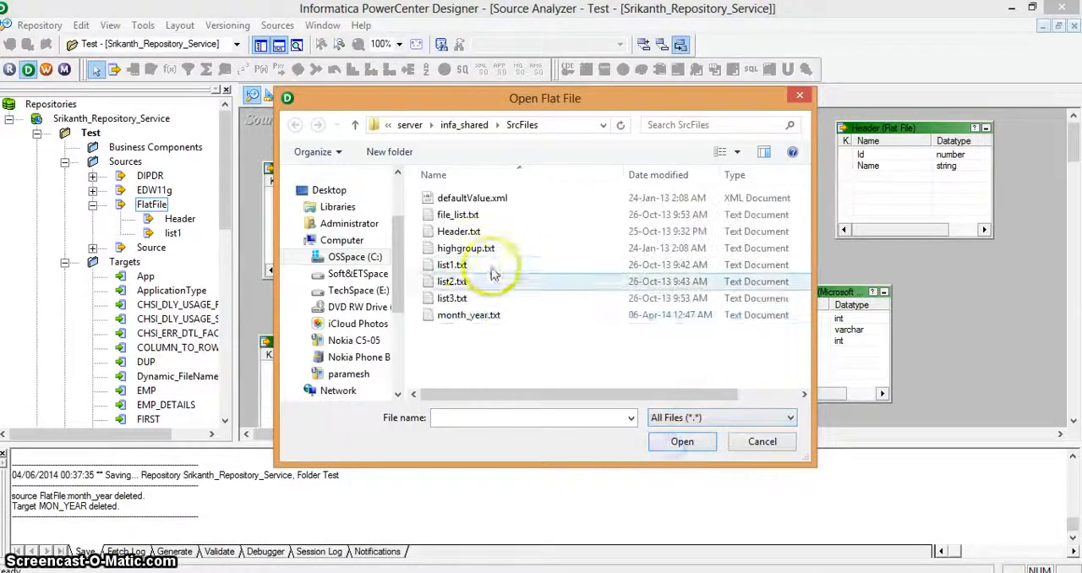
pyautogui.doubleClick(461, 311)
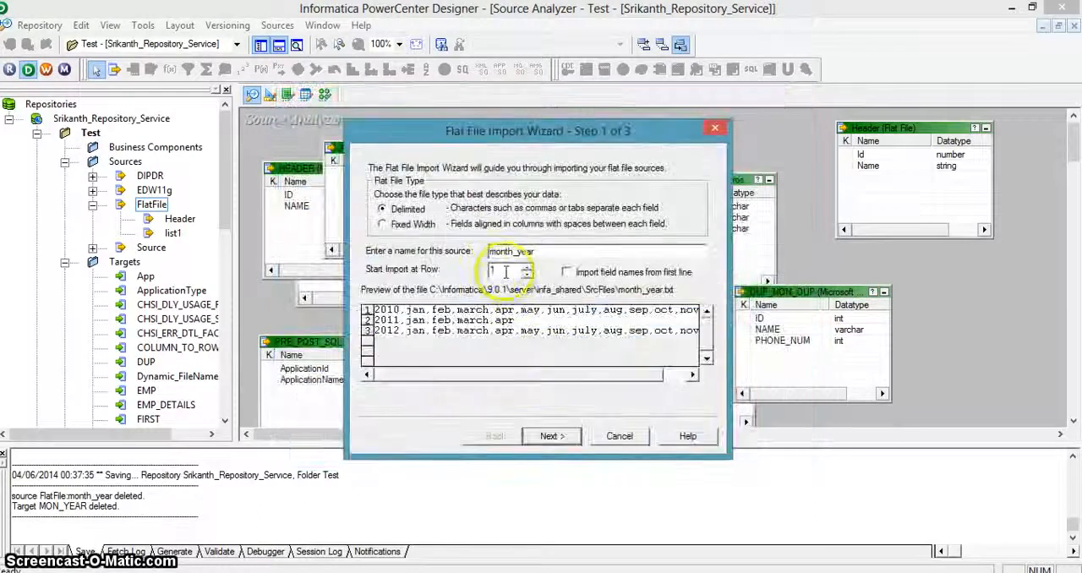
# Step: Keep the delimited format with comma as the delimiter and name the first source column Year
pyautogui.click(554, 436)
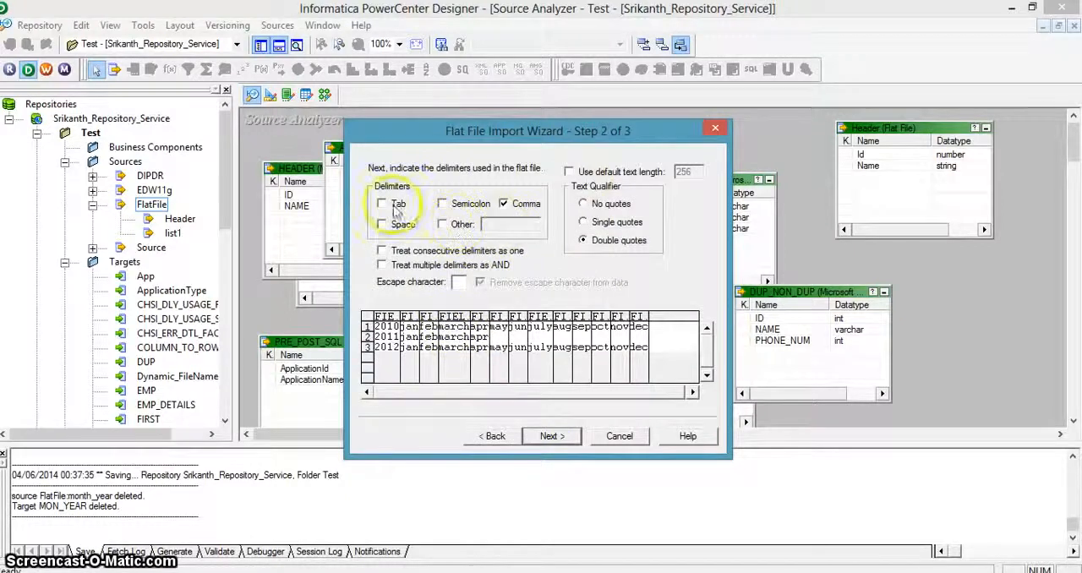
pyautogui.click(551, 436)
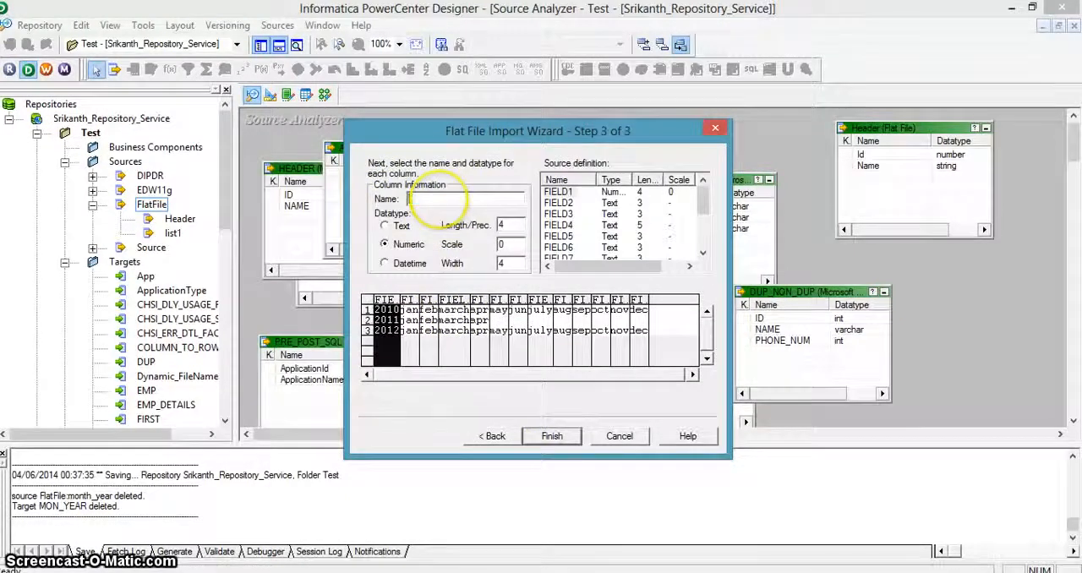
pyautogui.write('Year')
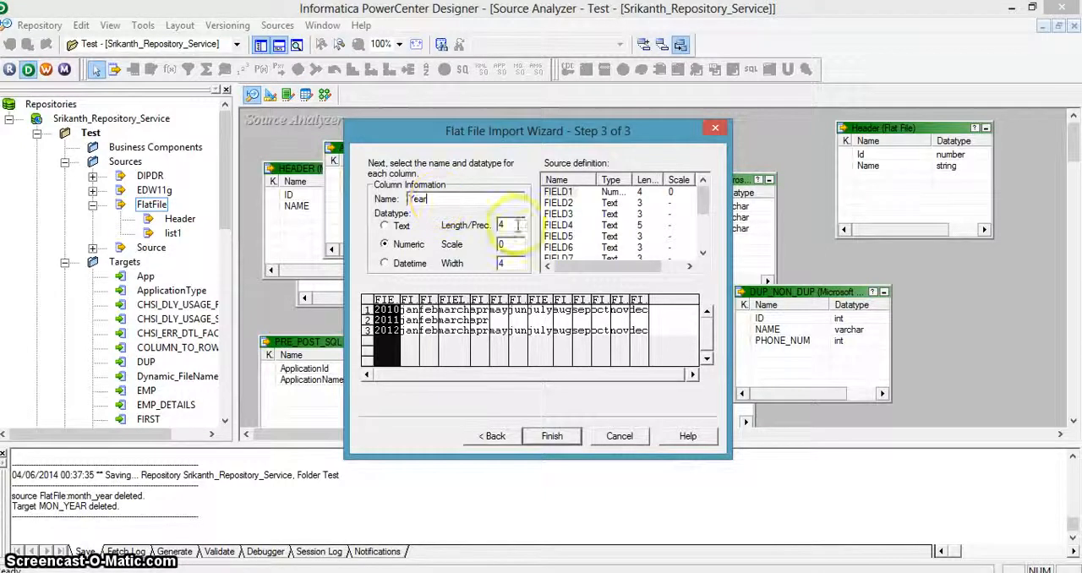
# Step: Rename FIELD2, FIELD3 and FIELD4 in the source definition as m1, m2 and m3
pyautogui.click(558, 203)
pyautogui.doubleClick(424, 200)
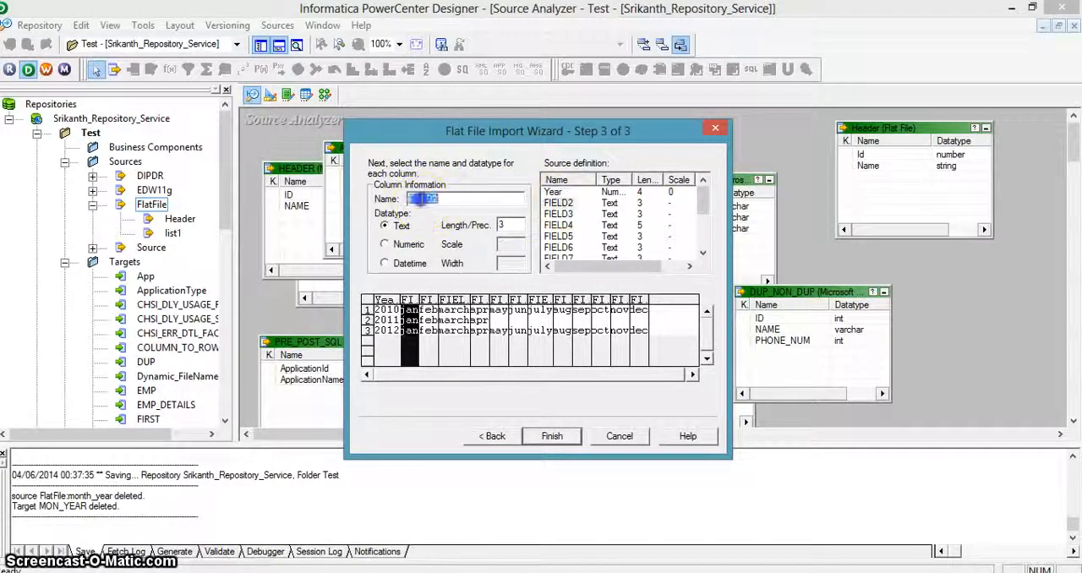
pyautogui.write('m1')
pyautogui.click(558, 214)
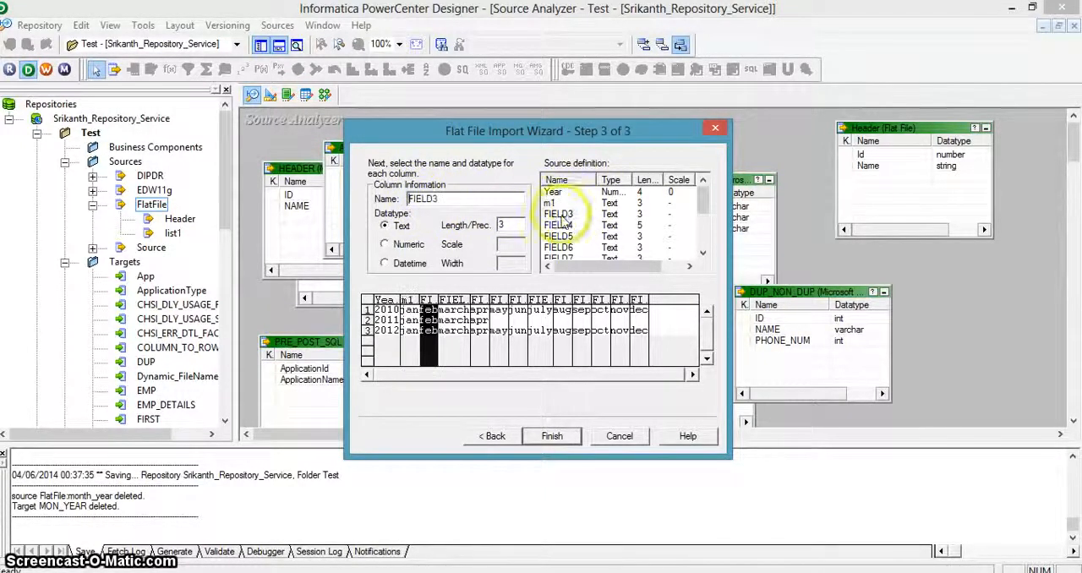
pyautogui.write('m2')
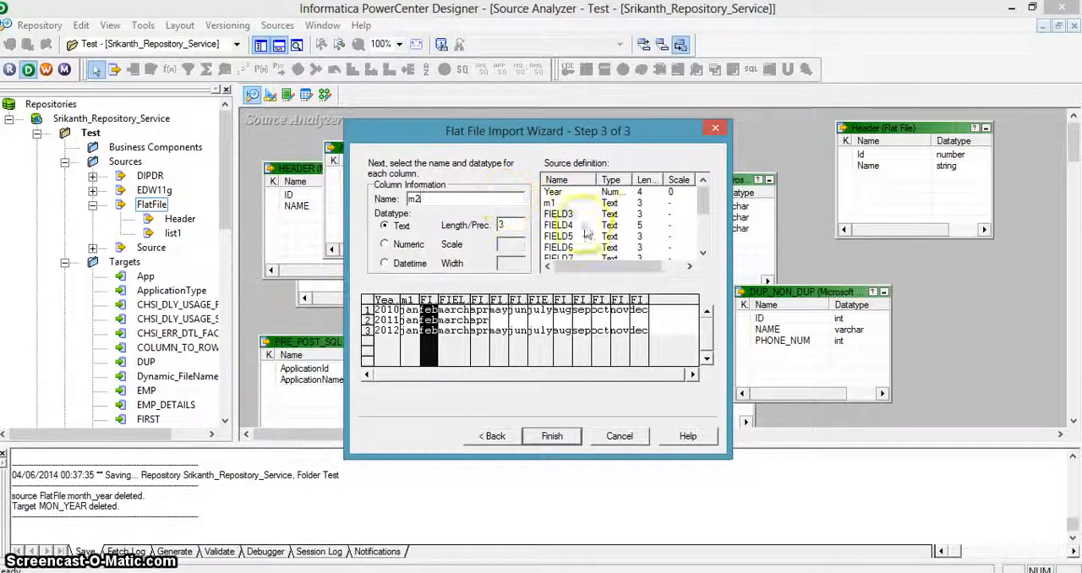
pyautogui.click(558, 225)
pyautogui.doubleClick(481, 198)
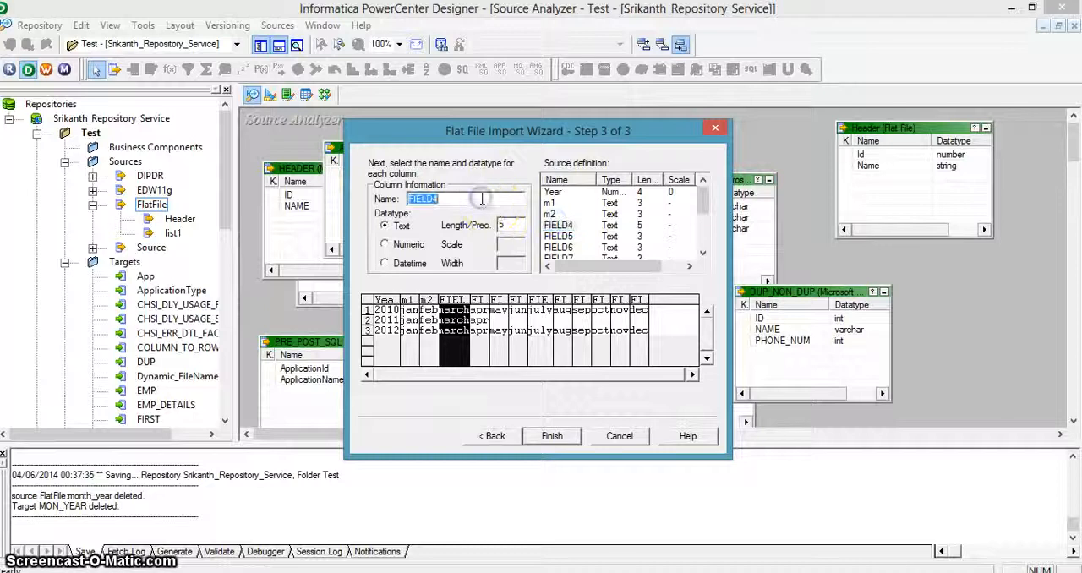
# Step: Rename FIELD5, FIELD6 and FIELD7 in the source definition as m4, m5 and m6
pyautogui.click(558, 236)
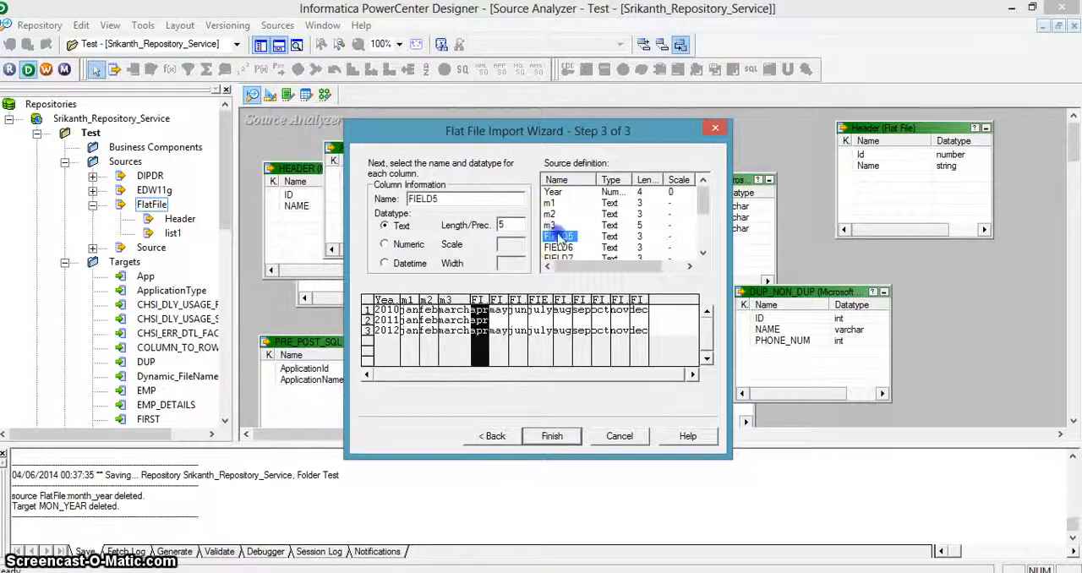
pyautogui.doubleClick(422, 198)
pyautogui.write('m4')
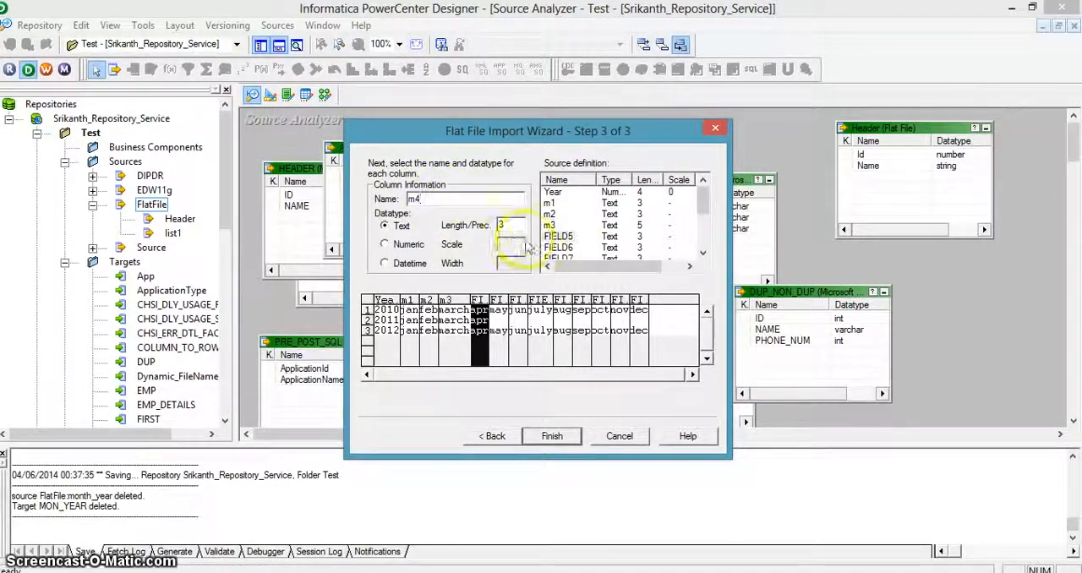
pyautogui.click(558, 247)
pyautogui.click(551, 203)
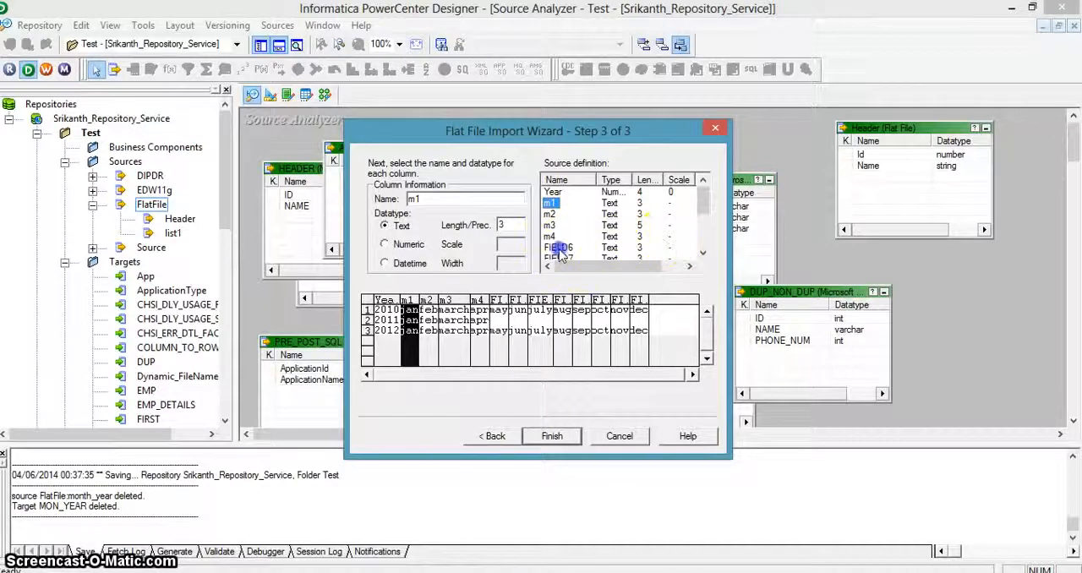
pyautogui.click(558, 247)
pyautogui.doubleClick(425, 198)
pyautogui.write('m')
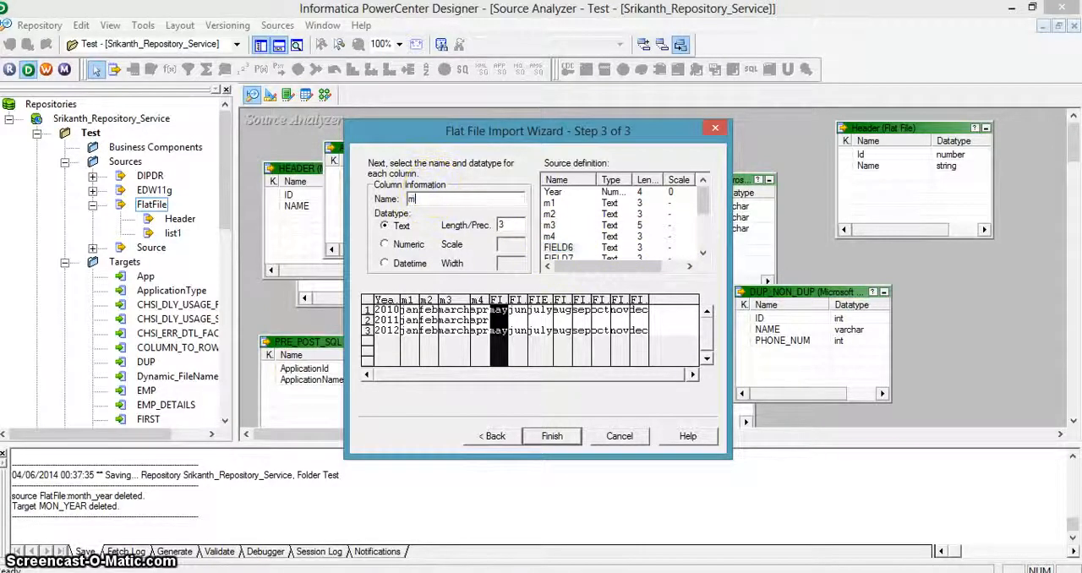
pyautogui.write('5')
pyautogui.click(547, 261)
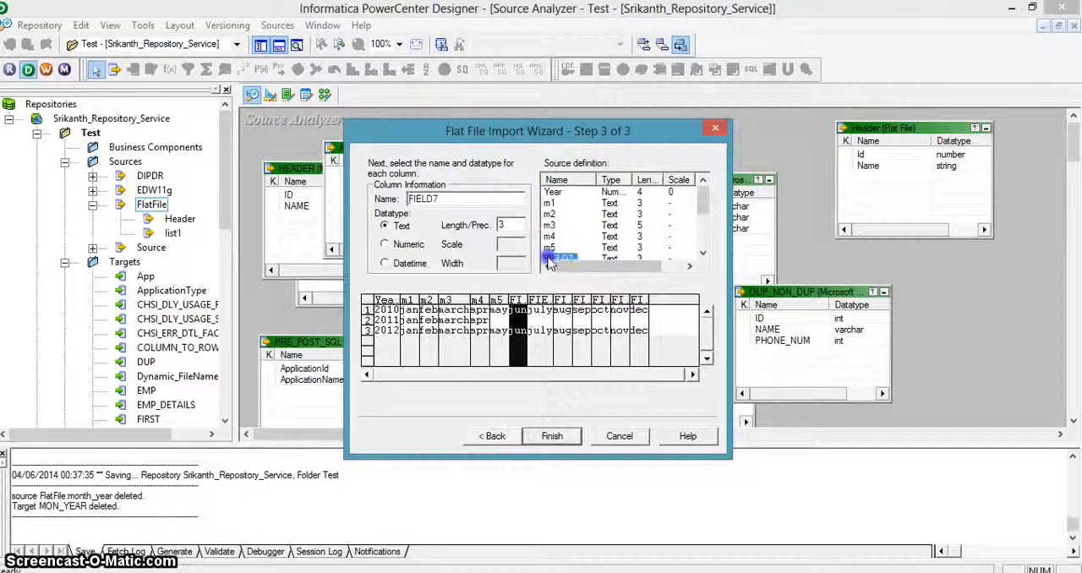
pyautogui.doubleClick(424, 198)
pyautogui.write('m6')
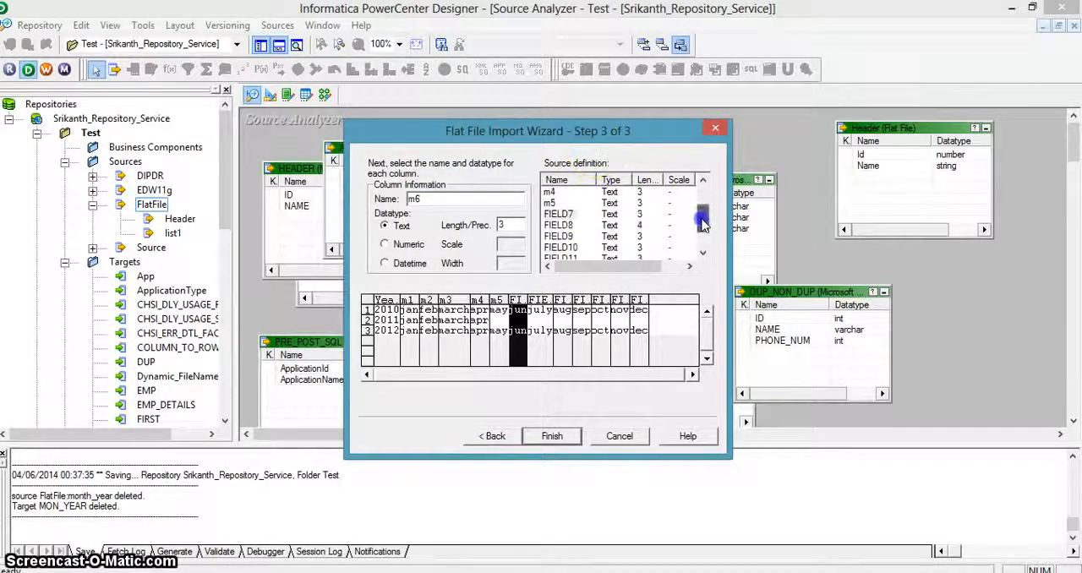
# Step: Rename FIELD8, FIELD9 and FIELD10 in the source definition as m7, m8 and m9
pyautogui.click(558, 225)
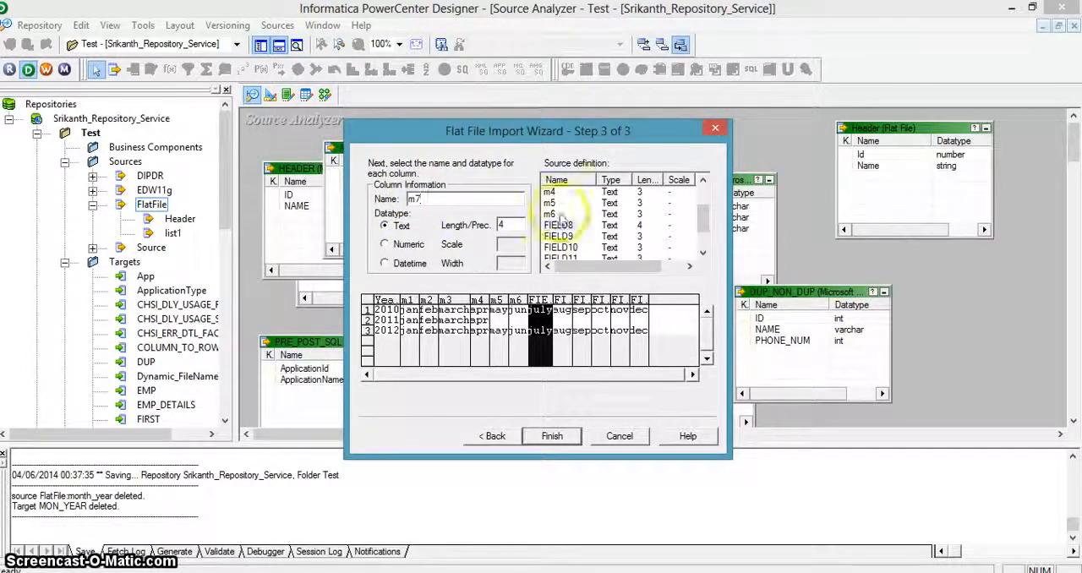
pyautogui.click(559, 236)
pyautogui.click(424, 198)
pyautogui.doubleClick(424, 197)
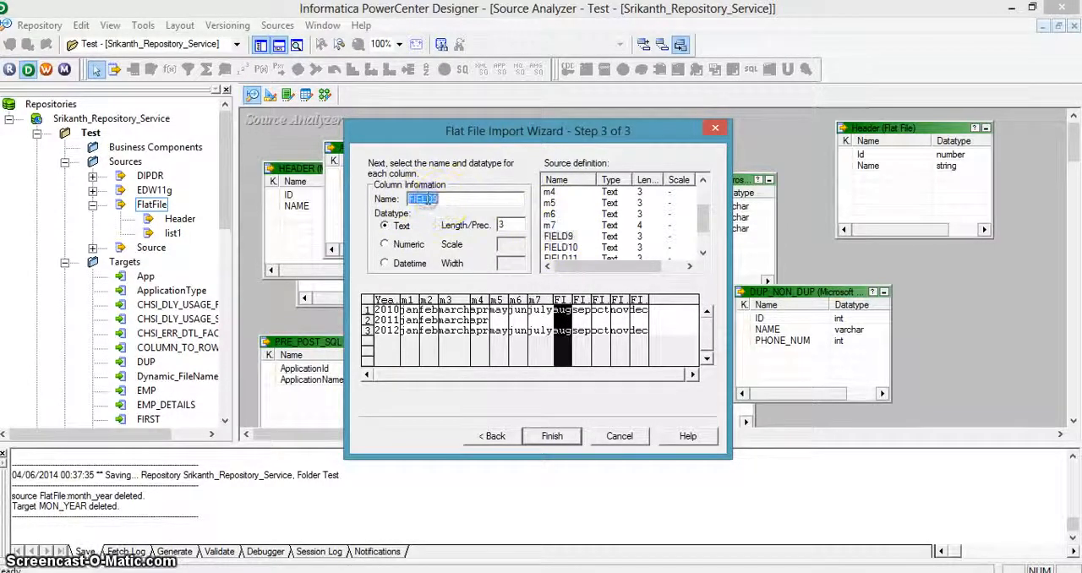
pyautogui.write('m8')
pyautogui.click(561, 248)
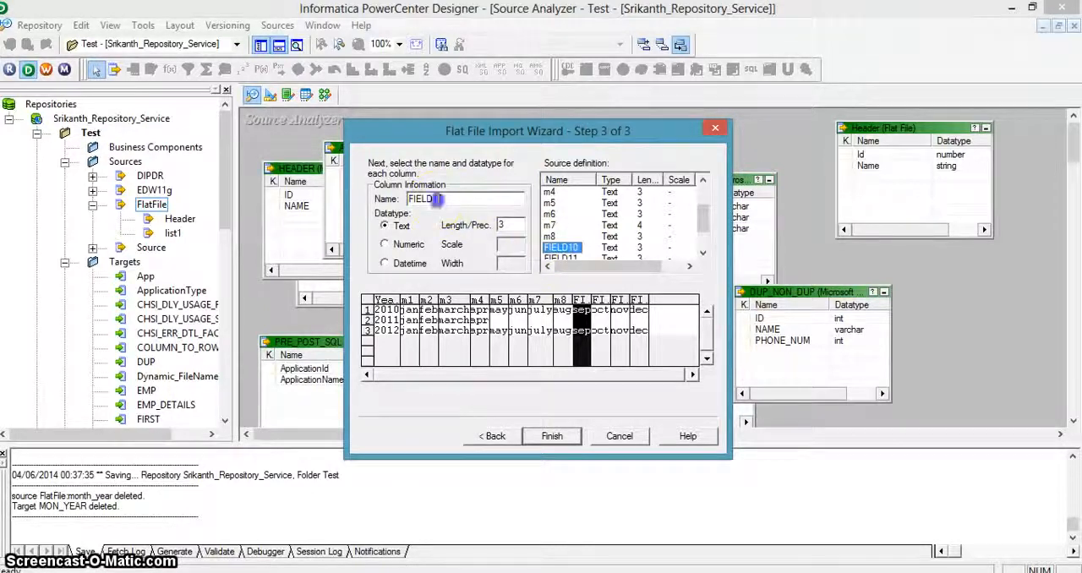
pyautogui.click(414, 198)
pyautogui.write('m9')
# Step: Rename FIELD11 and FIELD12 in the source definition as m10 and m11
pyautogui.click(567, 254)
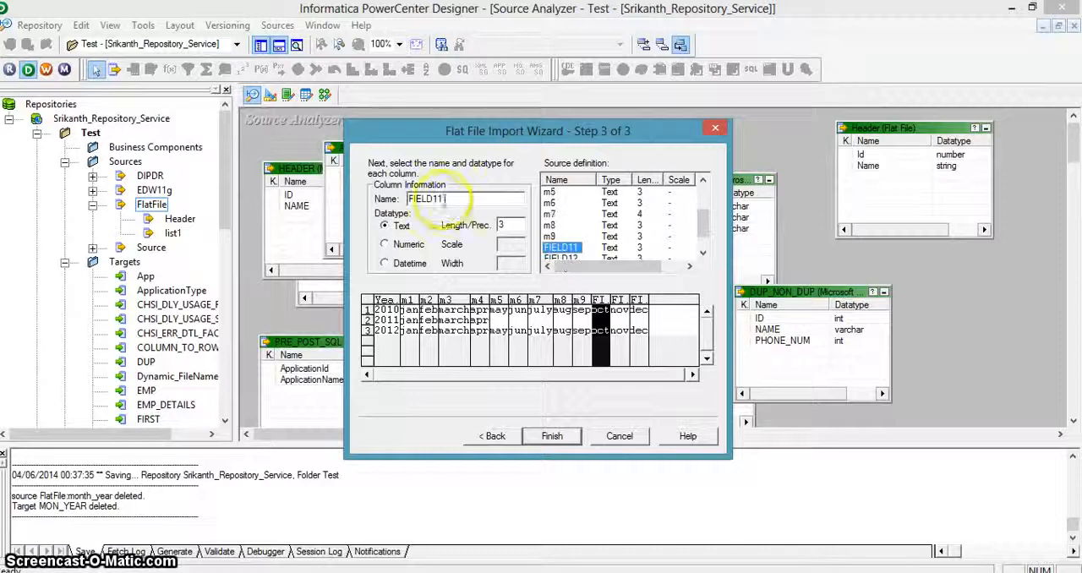
pyautogui.write('m10')
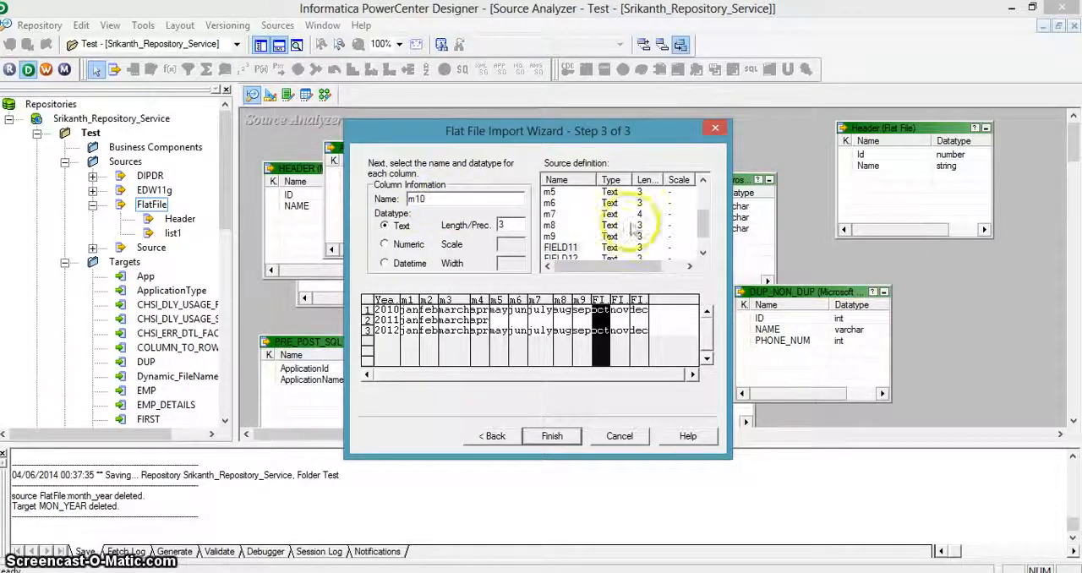
pyautogui.click(705, 260)
pyautogui.click(703, 255)
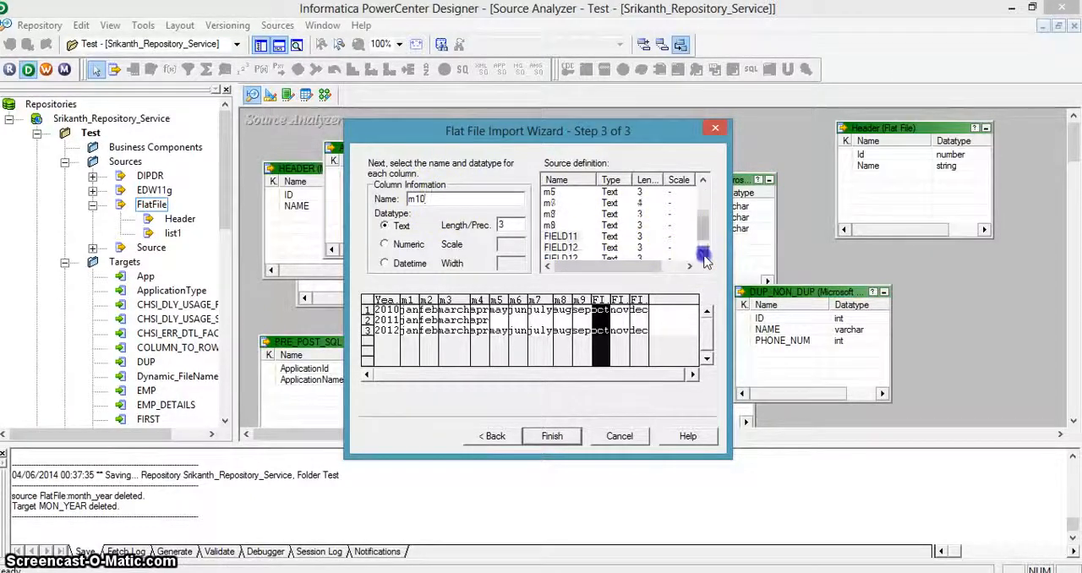
pyautogui.click(703, 254)
pyautogui.click(567, 237)
pyautogui.doubleClick(433, 200)
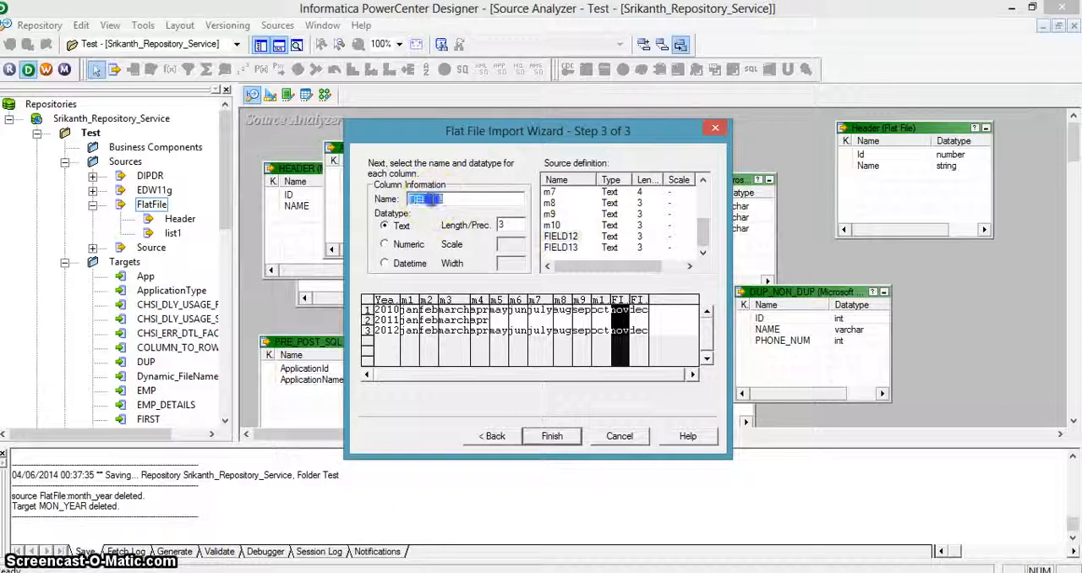
pyautogui.write('m11')
# Step: Rename FIELD13 as m12 and finish importing the month_year flat file source
pyautogui.click(551, 248)
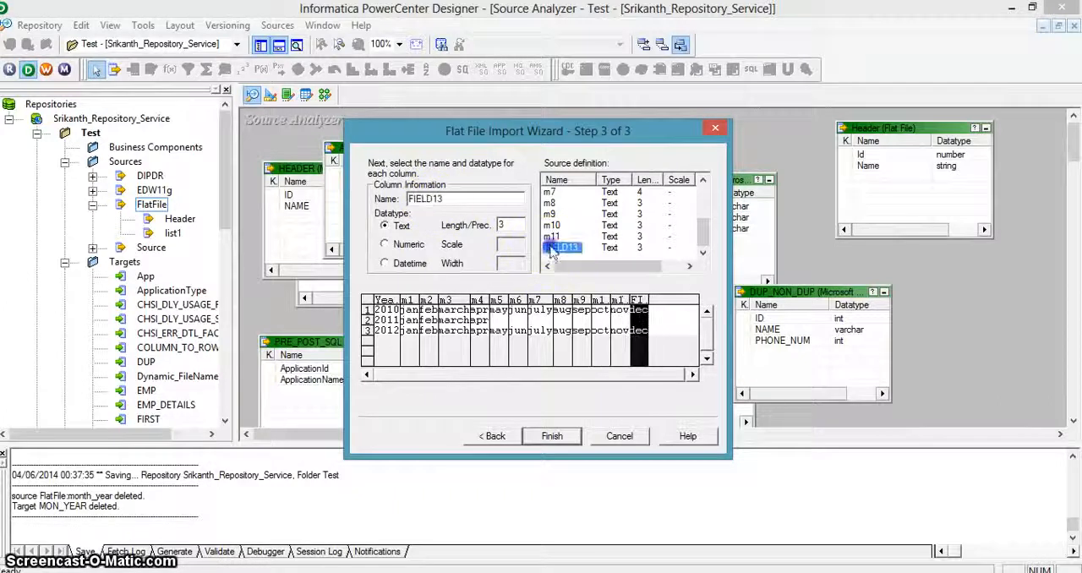
pyautogui.doubleClick(424, 200)
pyautogui.write('m1')
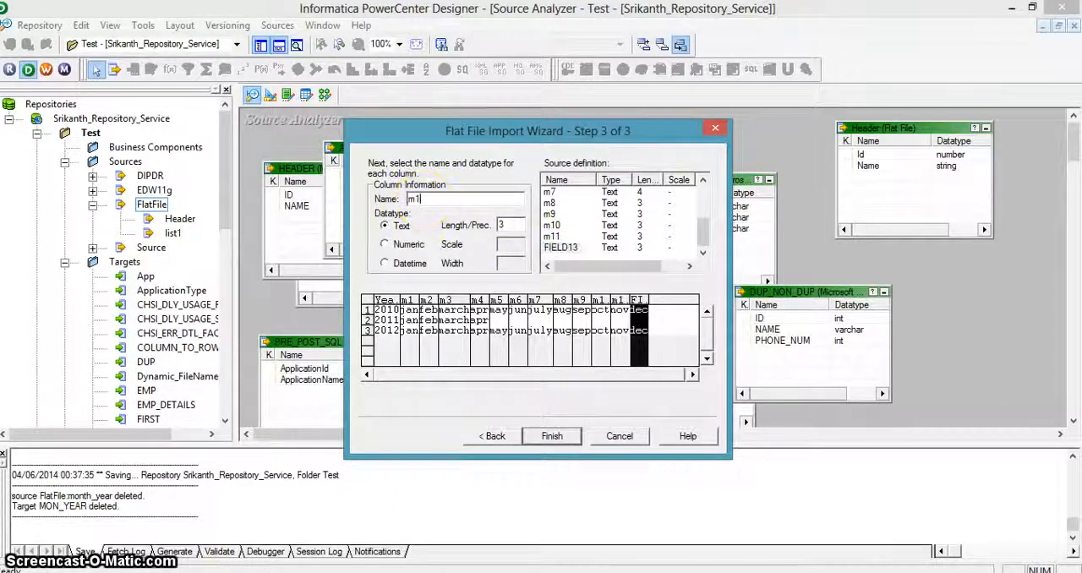
pyautogui.write('2')
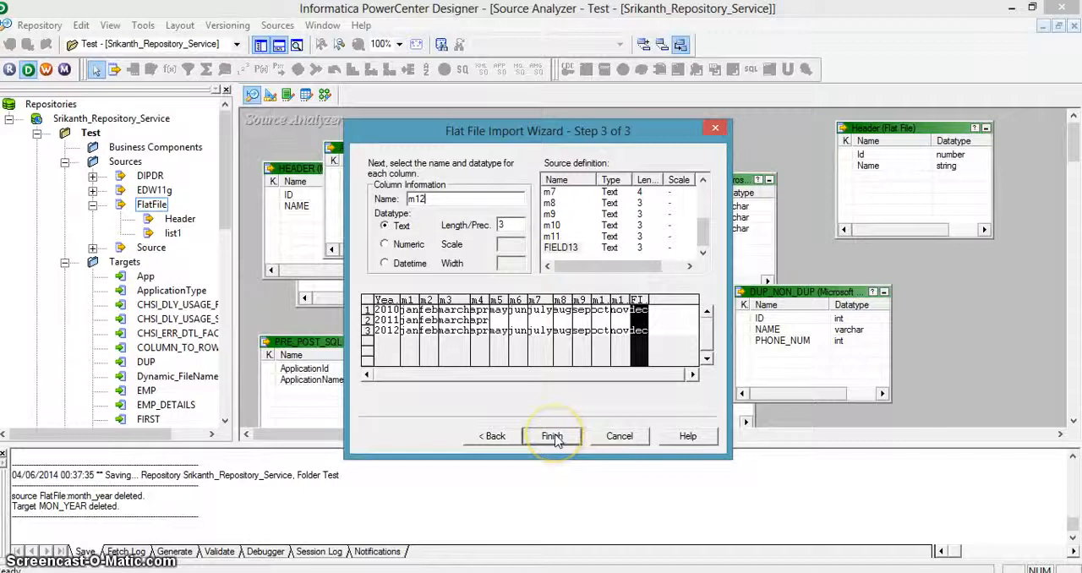
pyautogui.click(552, 436)
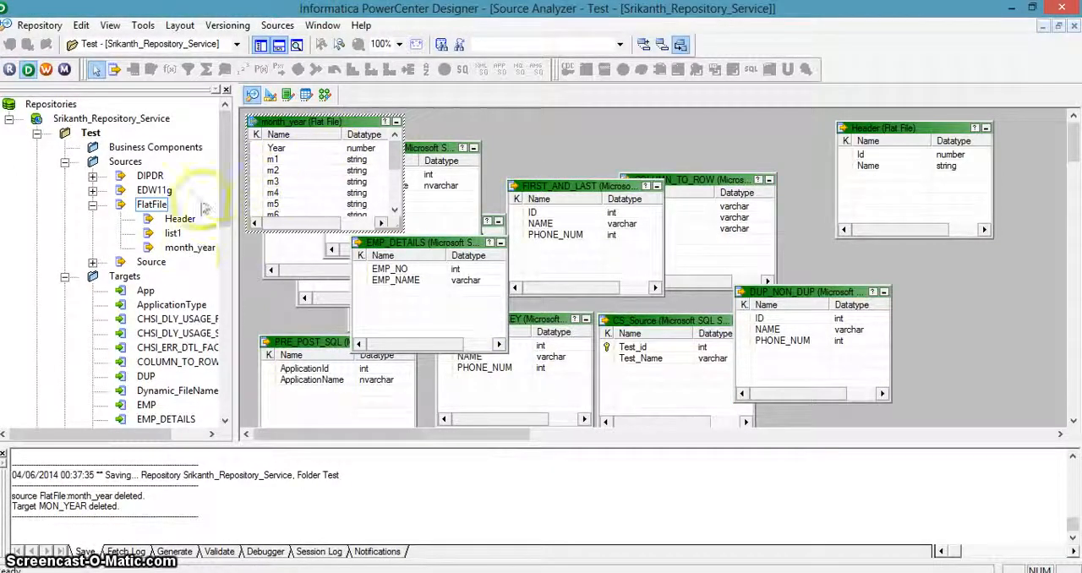
# Step: Import the dbo MON_YEAR table as a target definition from the Target (SQL Server) ODBC data source
pyautogui.moveTo(226, 200); pyautogui.dragTo(224, 220)
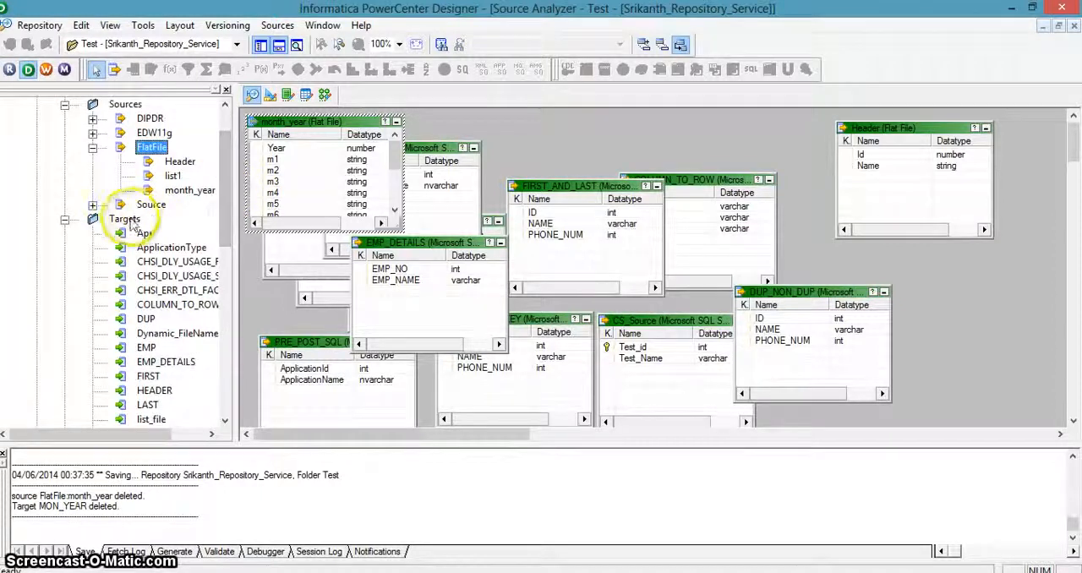
pyautogui.click(270, 95)
pyautogui.click(276, 25)
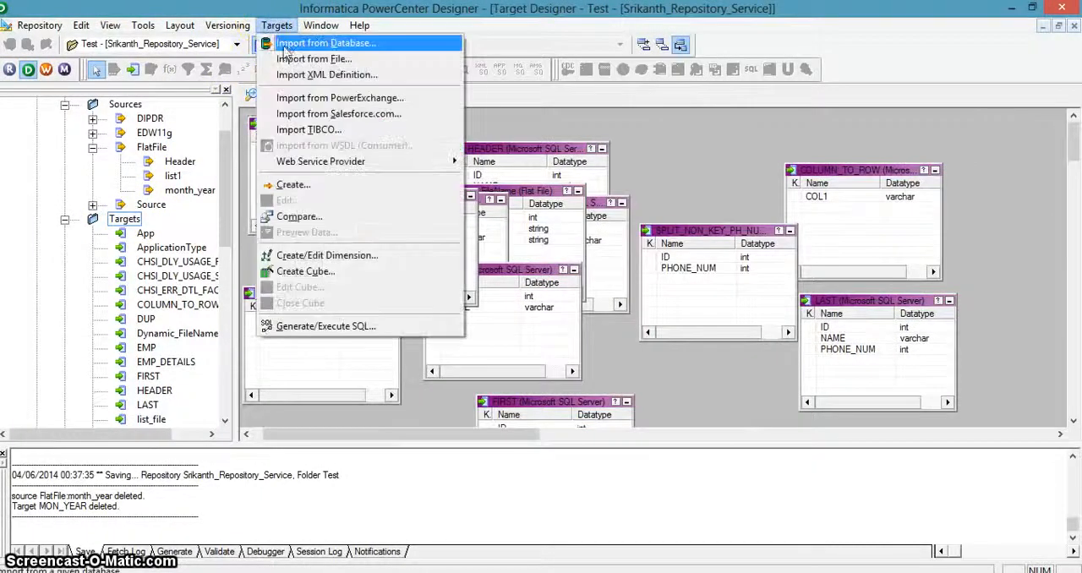
pyautogui.click(288, 43)
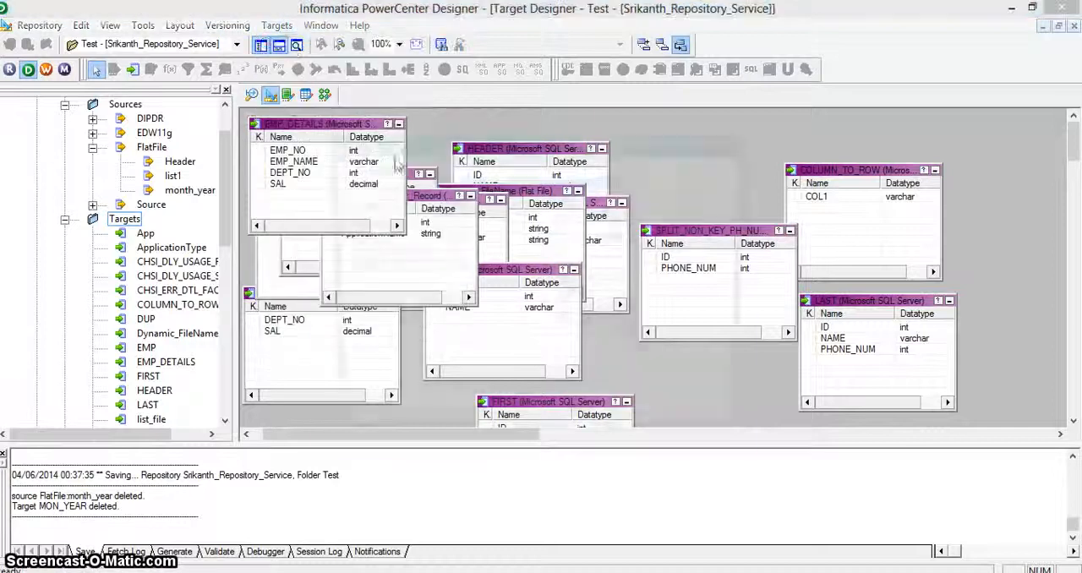
pyautogui.click(612, 223)
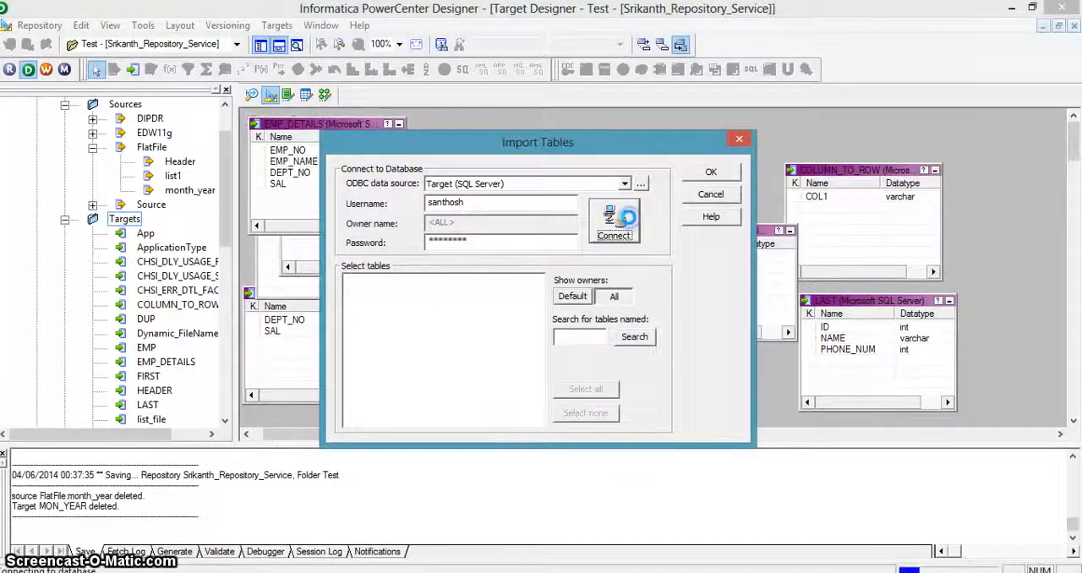
pyautogui.click(348, 280)
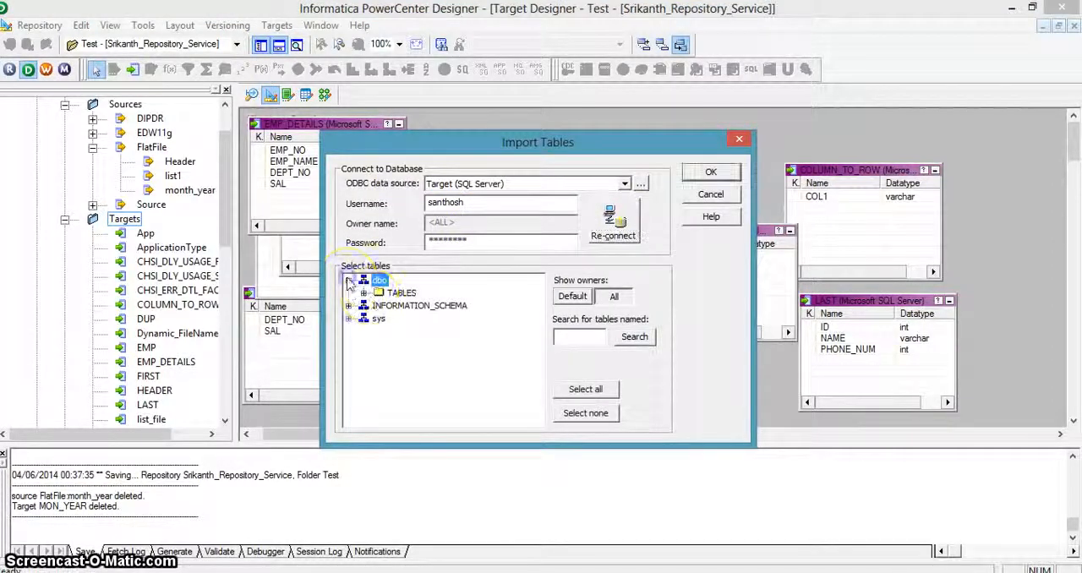
pyautogui.click(363, 293)
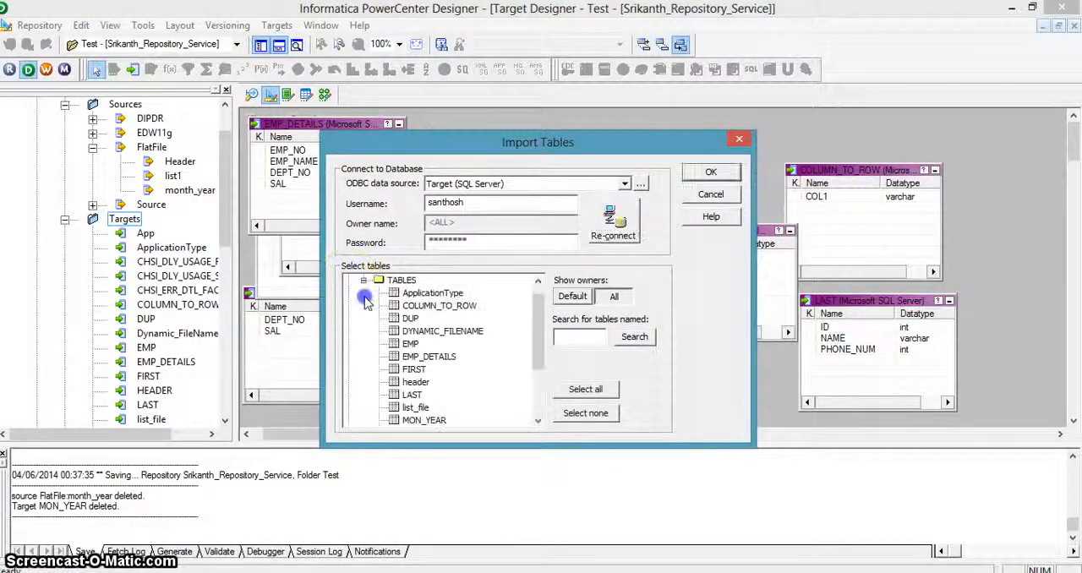
pyautogui.click(423, 420)
pyautogui.click(710, 173)
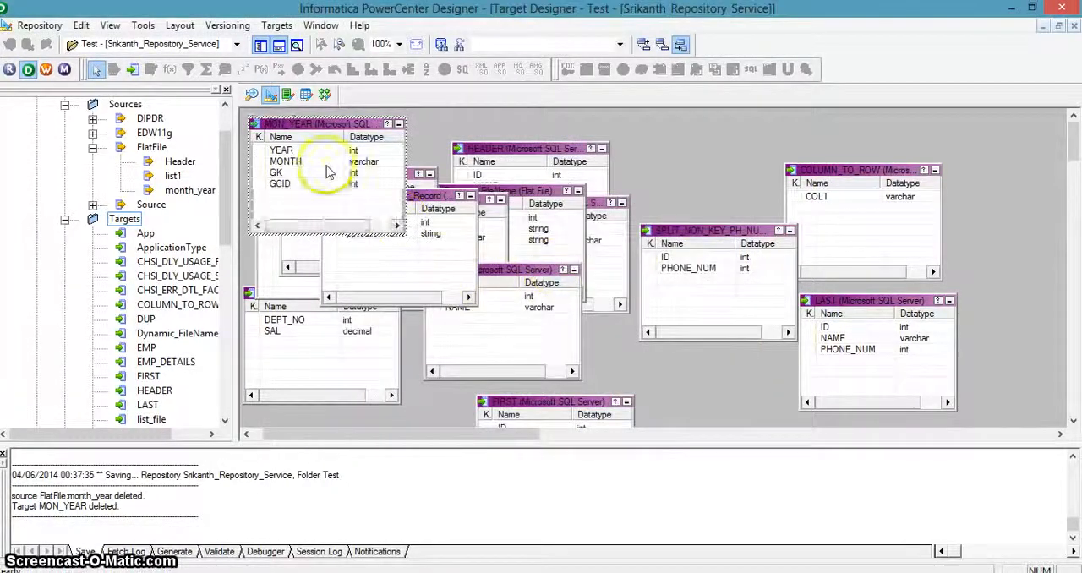
# Step: Create a new mapping named m_Normalizer in the Mapping Designer
pyautogui.click(324, 94)
pyautogui.click(283, 26)
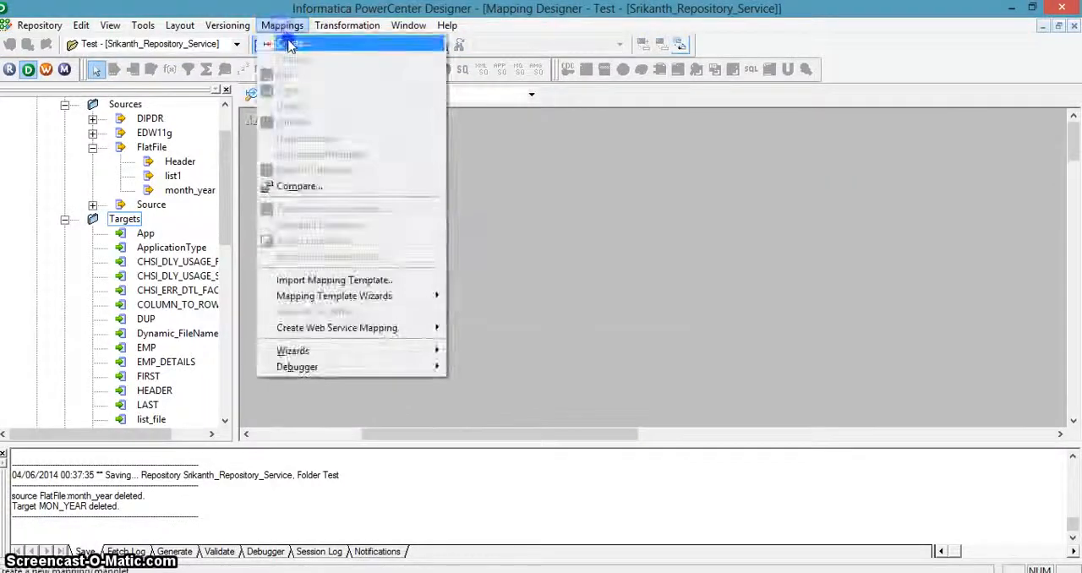
pyautogui.click(289, 45)
pyautogui.write('m_')
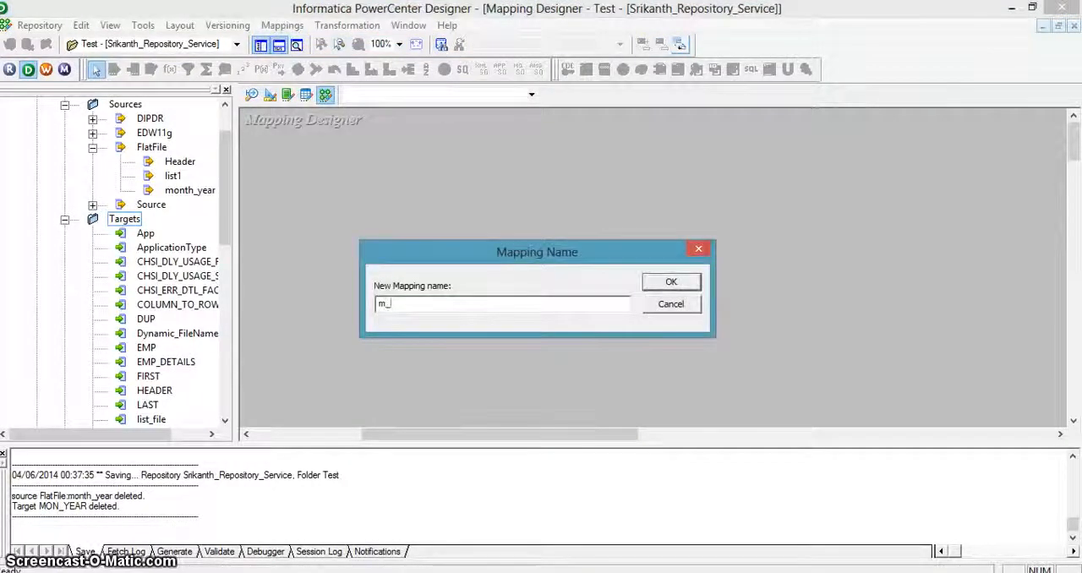
pyautogui.write('Norra')
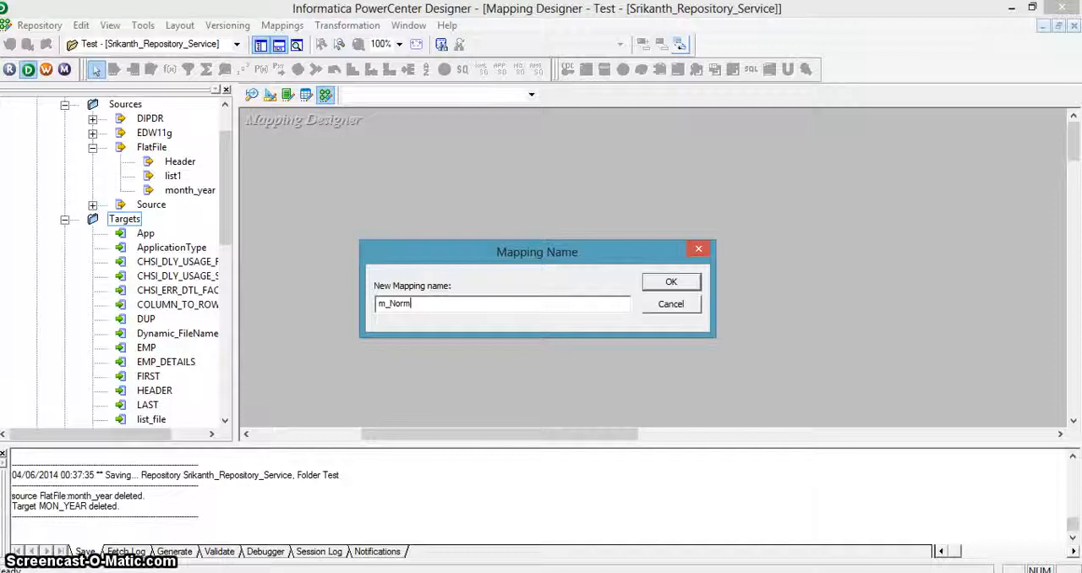
pyautogui.press('Return')
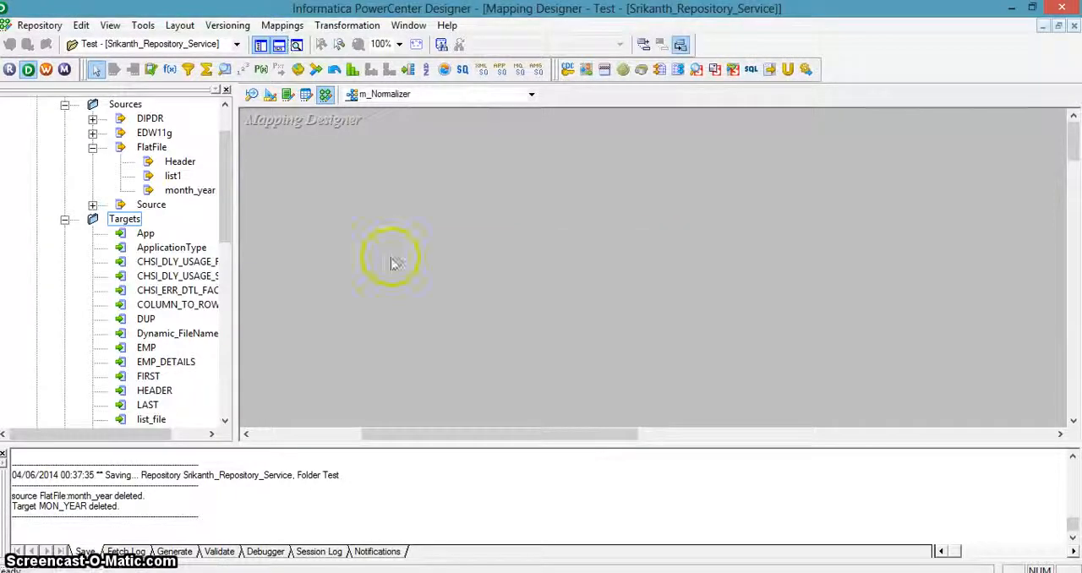
# Step: Add the month_year flat file source to the mapping and align its source qualifier beside the source definition
pyautogui.click(183, 192)
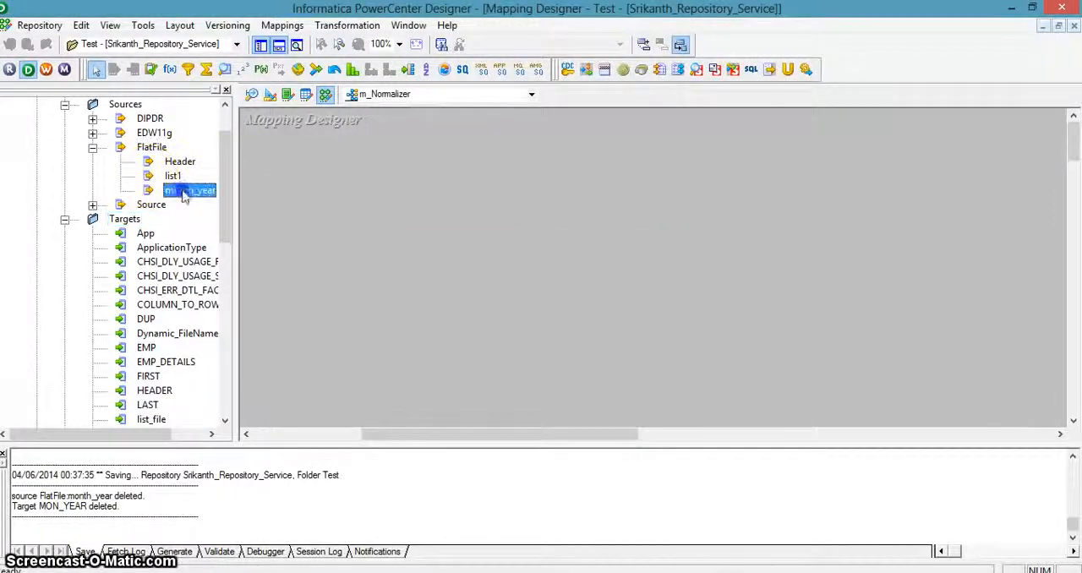
pyautogui.moveTo(182, 193); pyautogui.dragTo(297, 193)
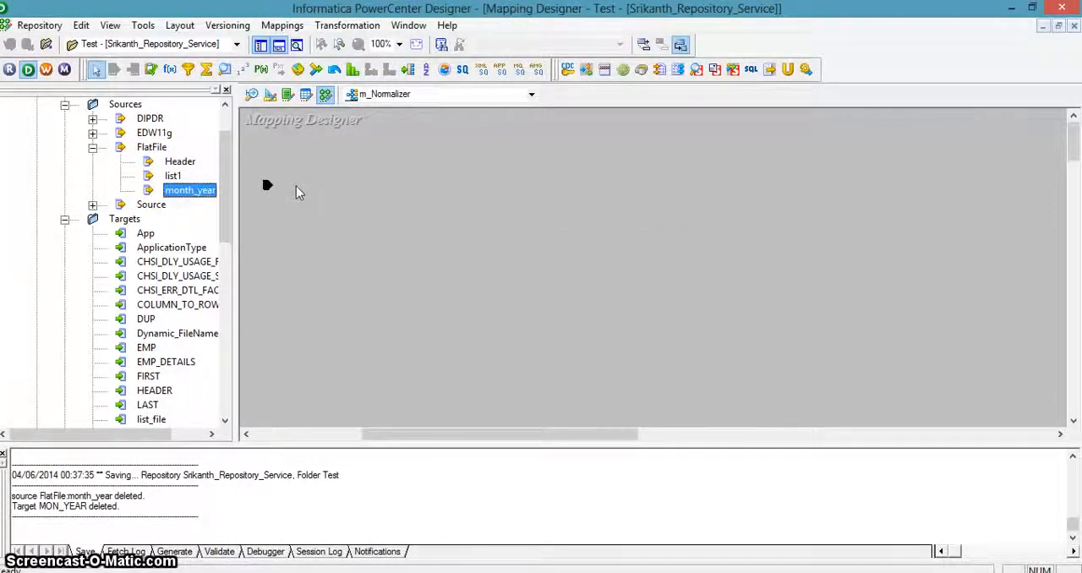
pyautogui.moveTo(192, 191); pyautogui.dragTo(290, 169)
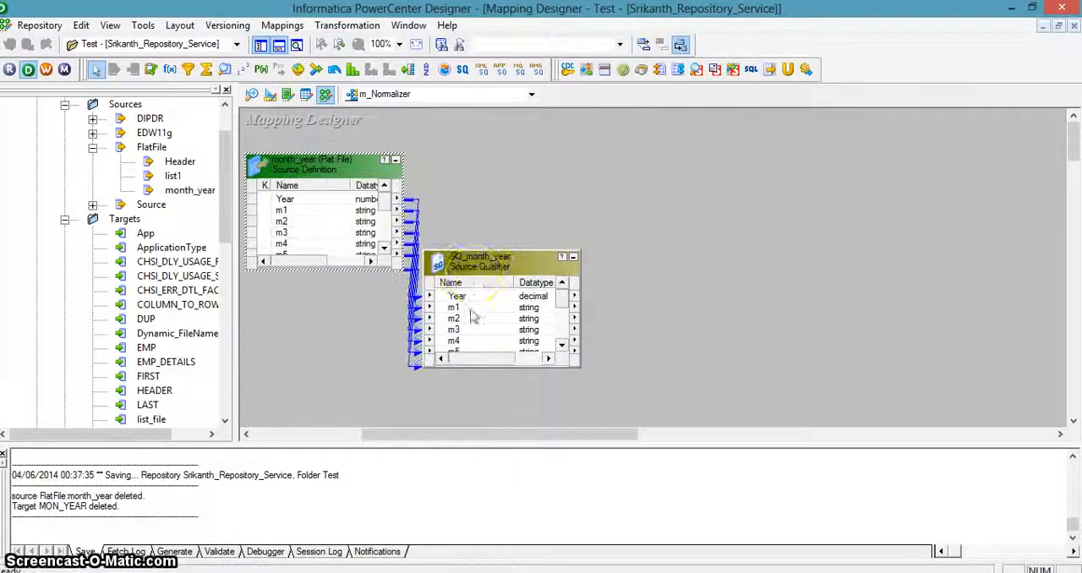
pyautogui.moveTo(472, 270); pyautogui.dragTo(487, 171)
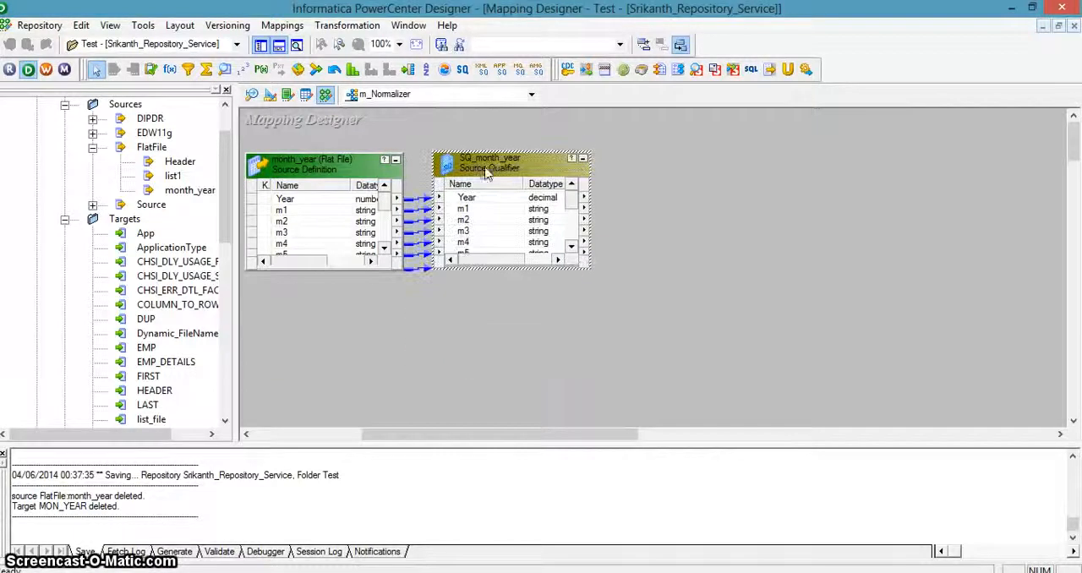
pyautogui.click(470, 324)
# Step: Create a Normalizer transformation named Normalizer_Year_Month and place it beside the SQ_month_year source qualifier
pyautogui.click(345, 26)
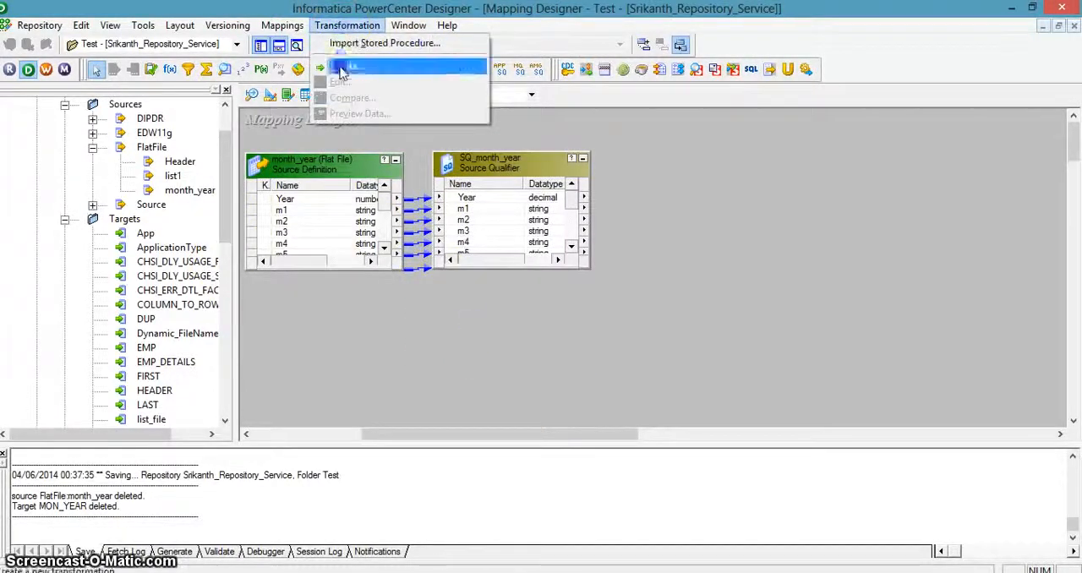
pyautogui.click(355, 64)
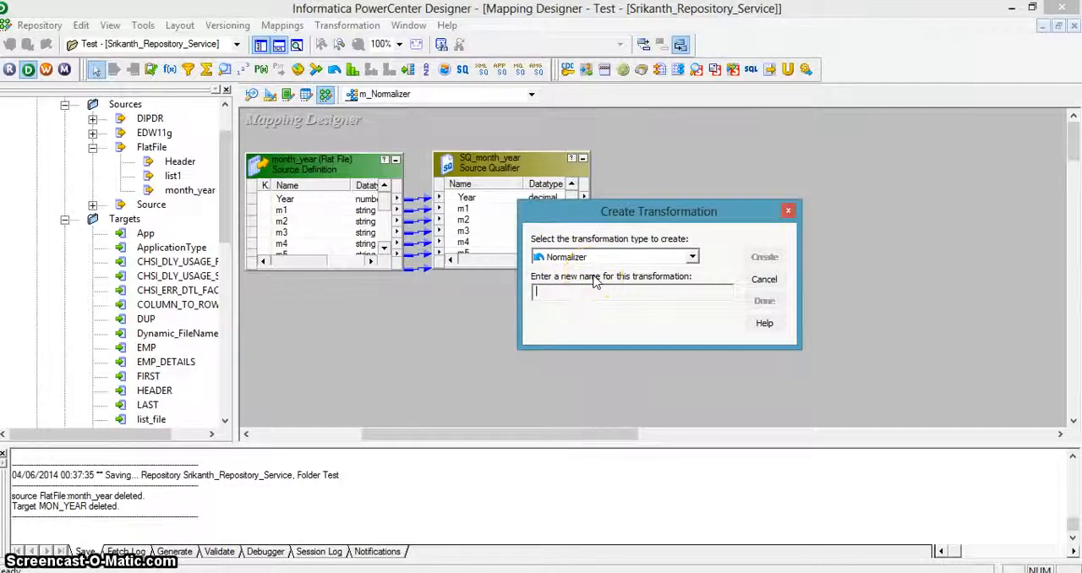
pyautogui.write('Normalizer_Y')
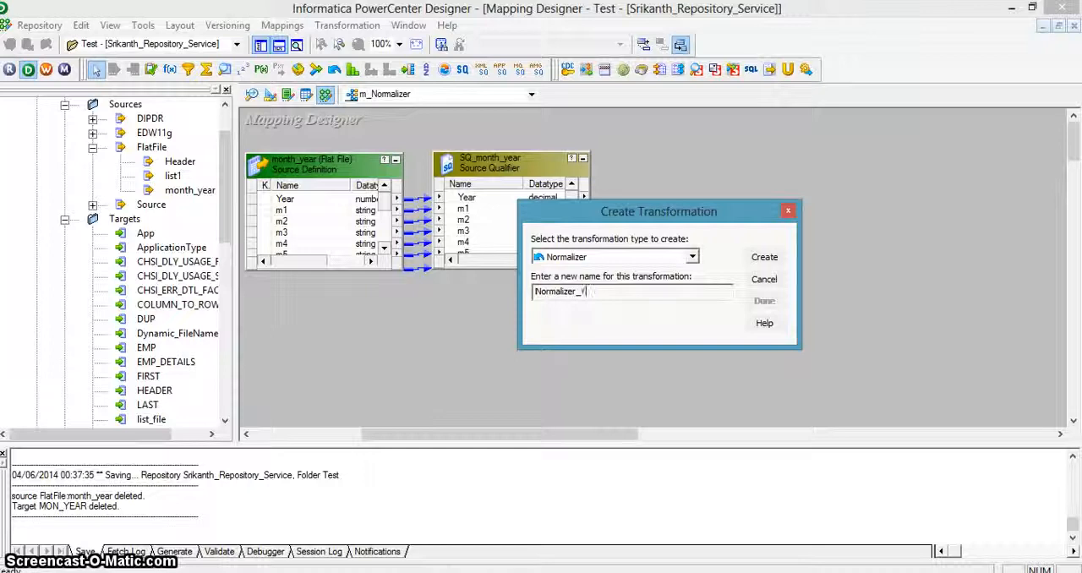
pyautogui.write('ear_M')
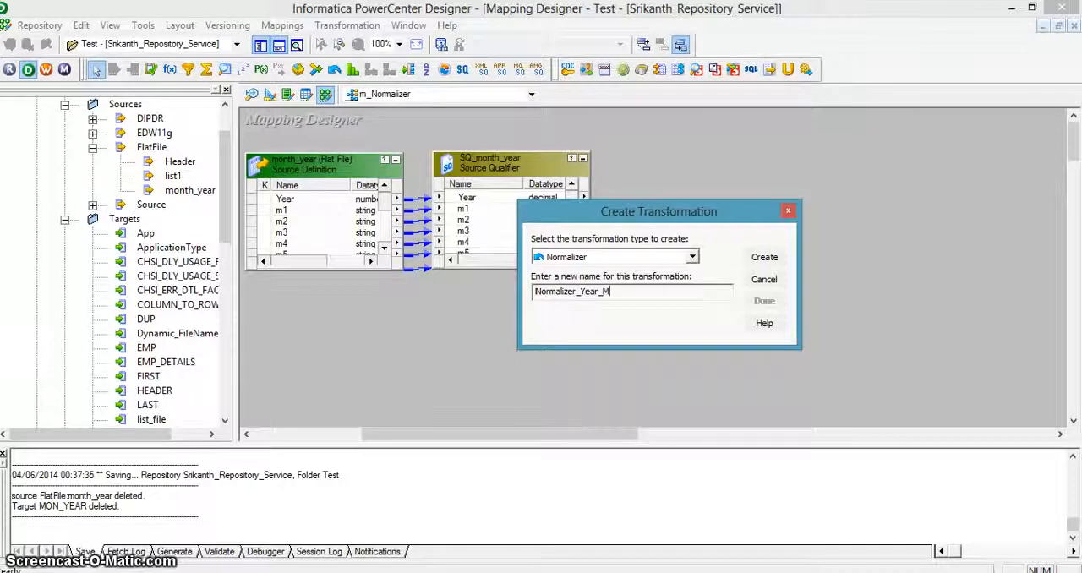
pyautogui.write('onth')
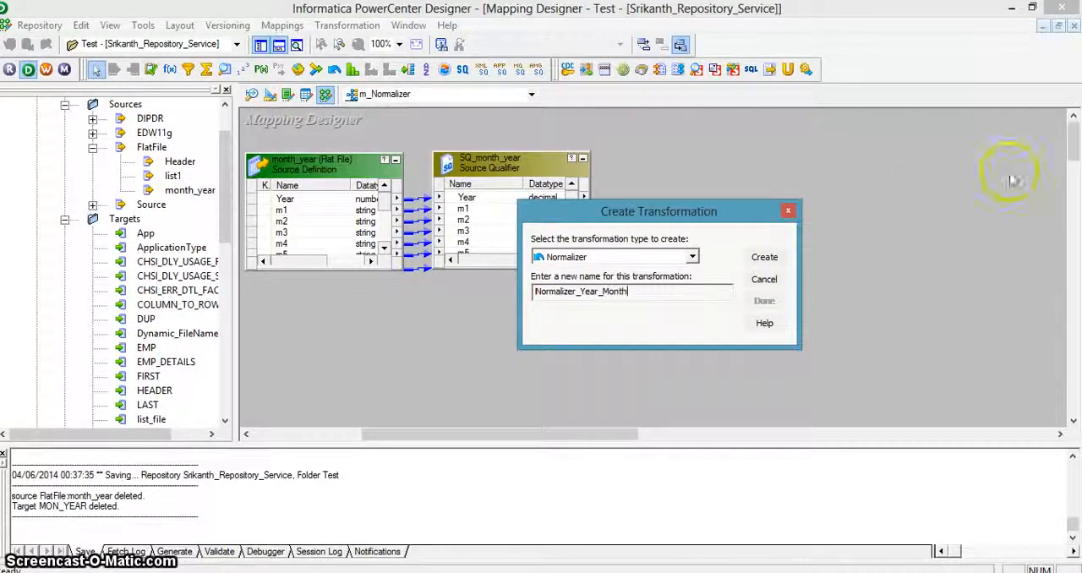
pyautogui.click(765, 258)
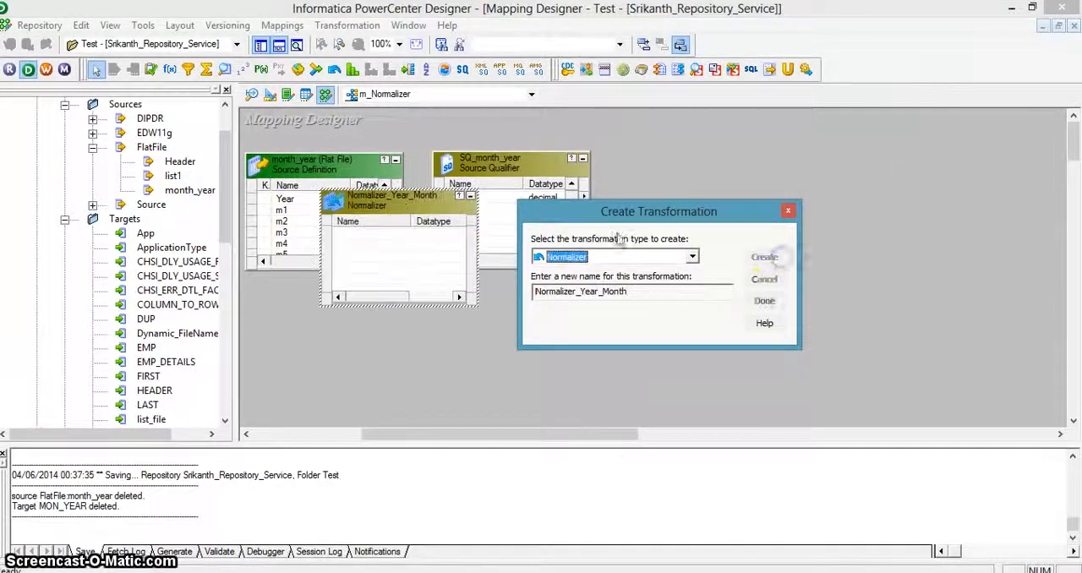
pyautogui.click(764, 301)
pyautogui.moveTo(398, 210); pyautogui.dragTo(706, 174)
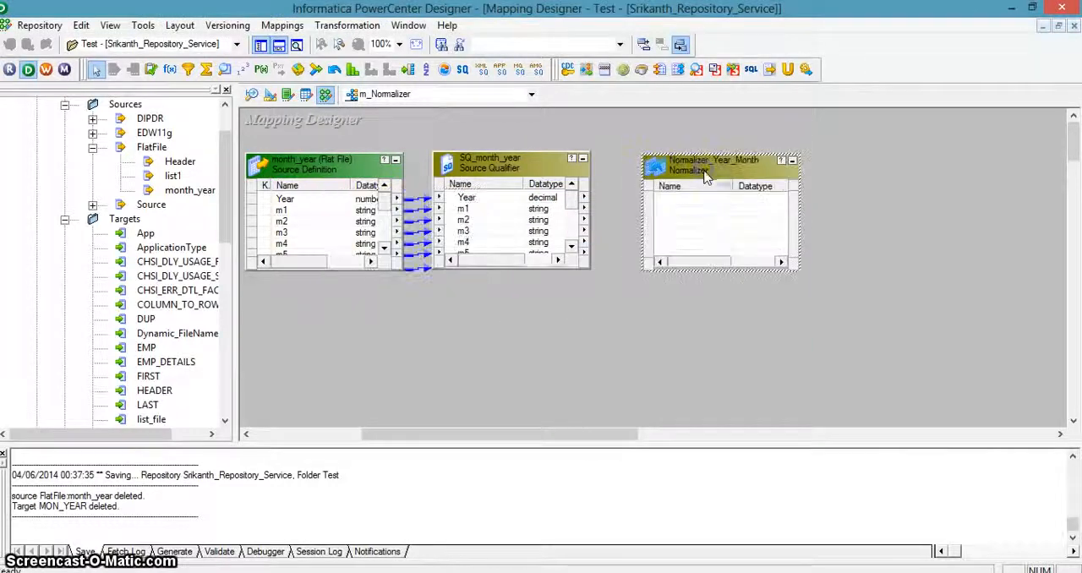
# Step: Add a column named Year to the column definitions of the Normalizer_Year_Month transformation
pyautogui.doubleClick(706, 174)
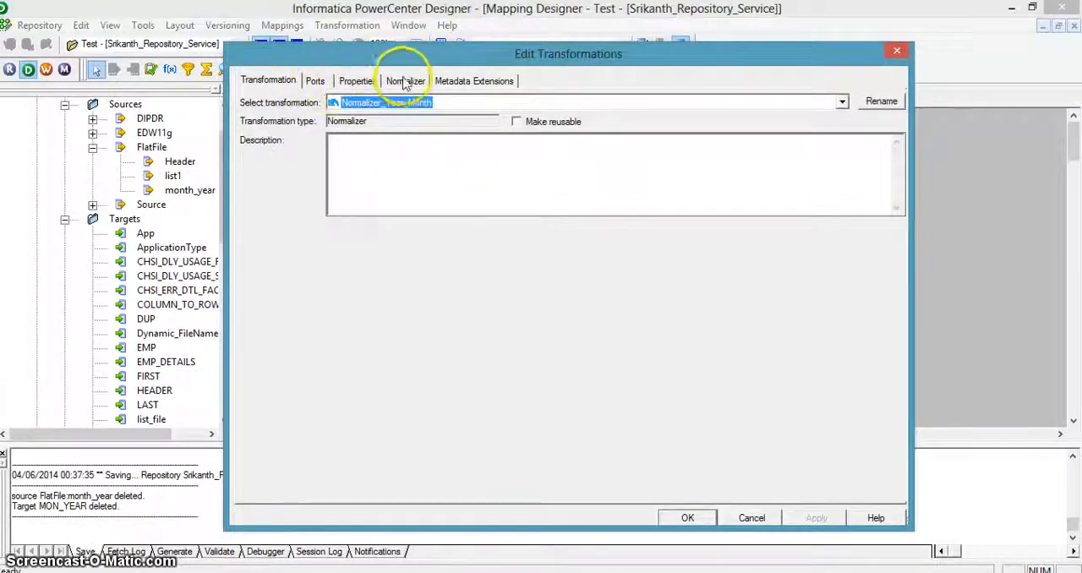
pyautogui.click(359, 81)
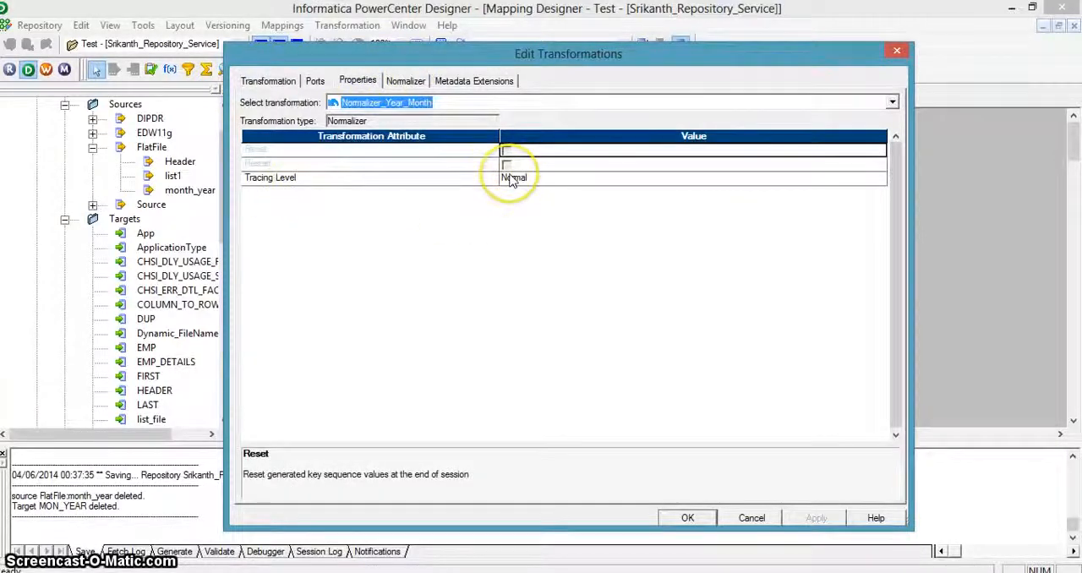
pyautogui.click(407, 80)
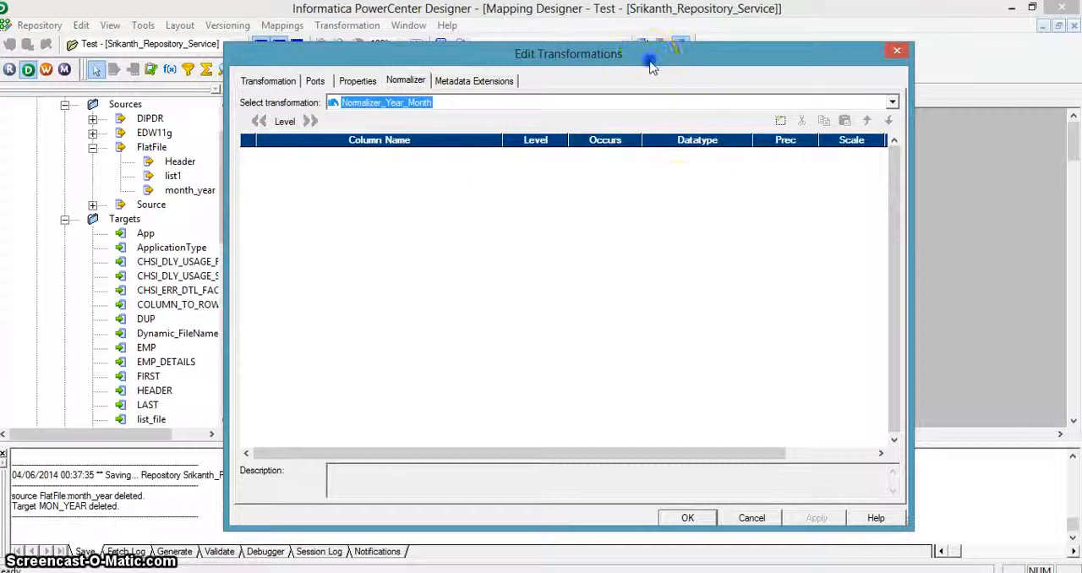
pyautogui.moveTo(651, 66); pyautogui.dragTo(746, 261)
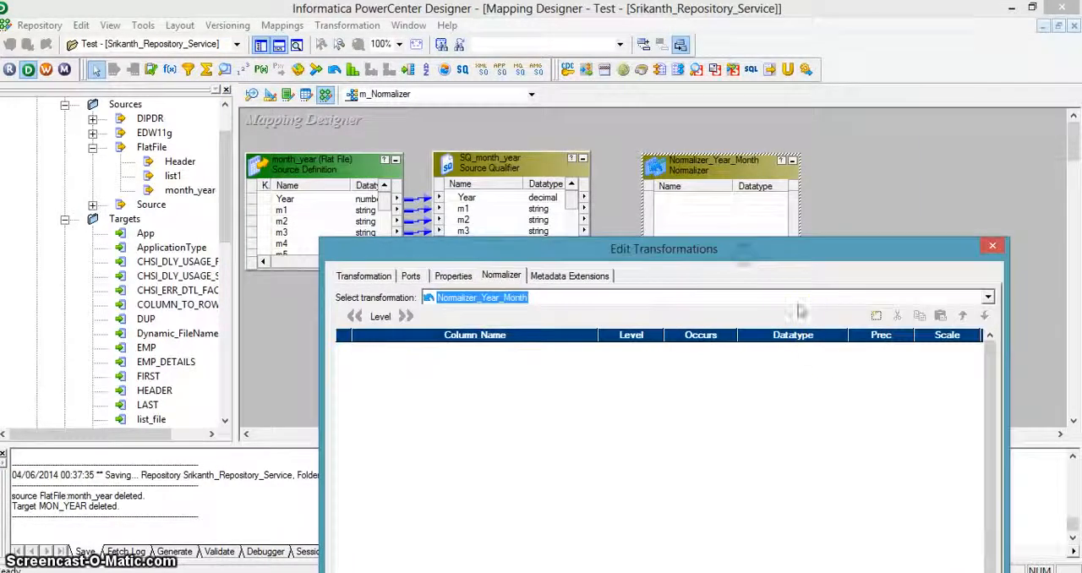
pyautogui.click(876, 316)
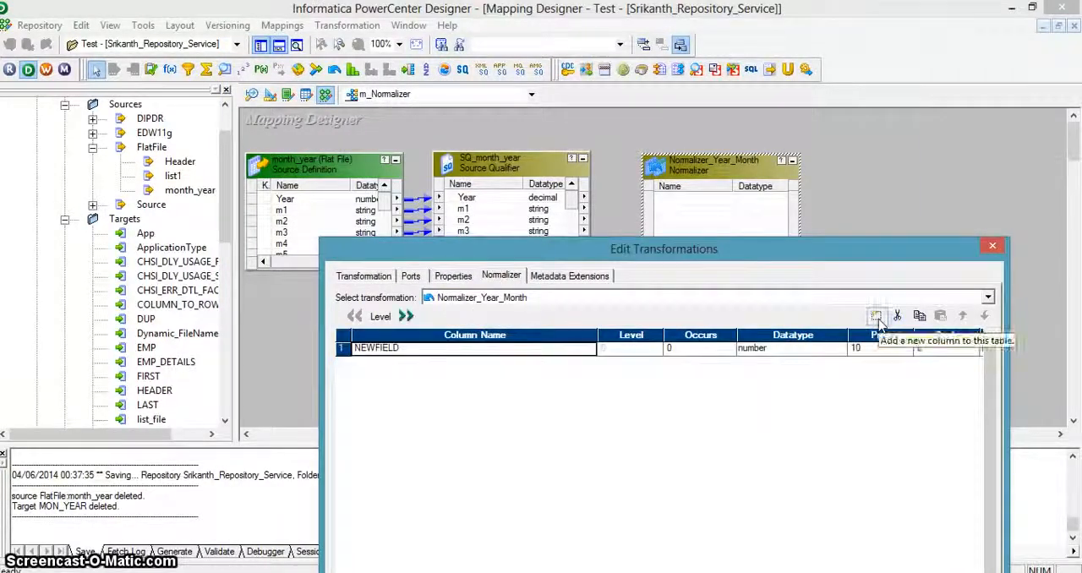
pyautogui.click(375, 346)
pyautogui.write('Year')
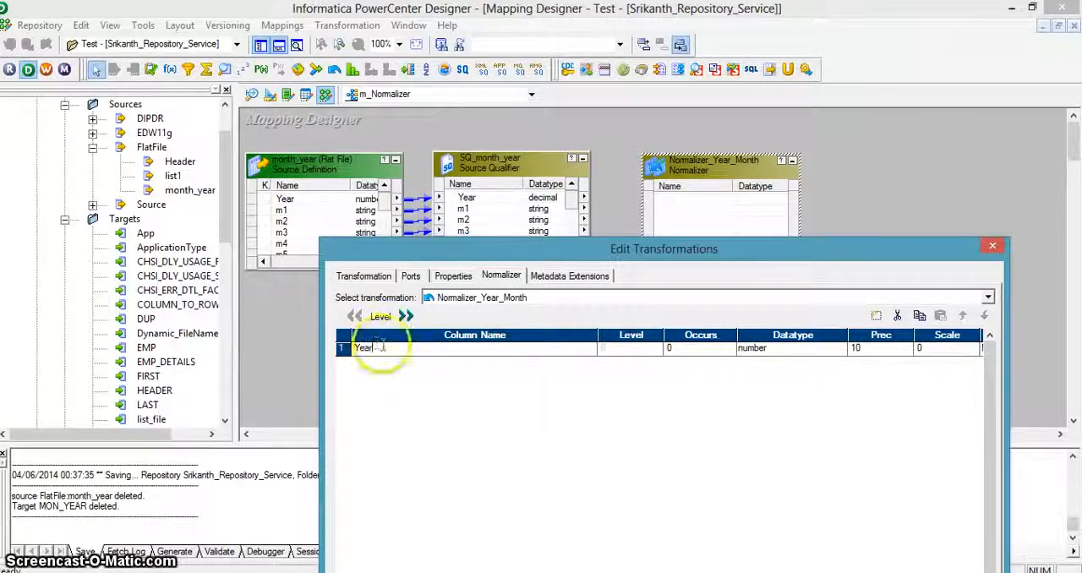
pyautogui.click(545, 439)
pyautogui.click(749, 349)
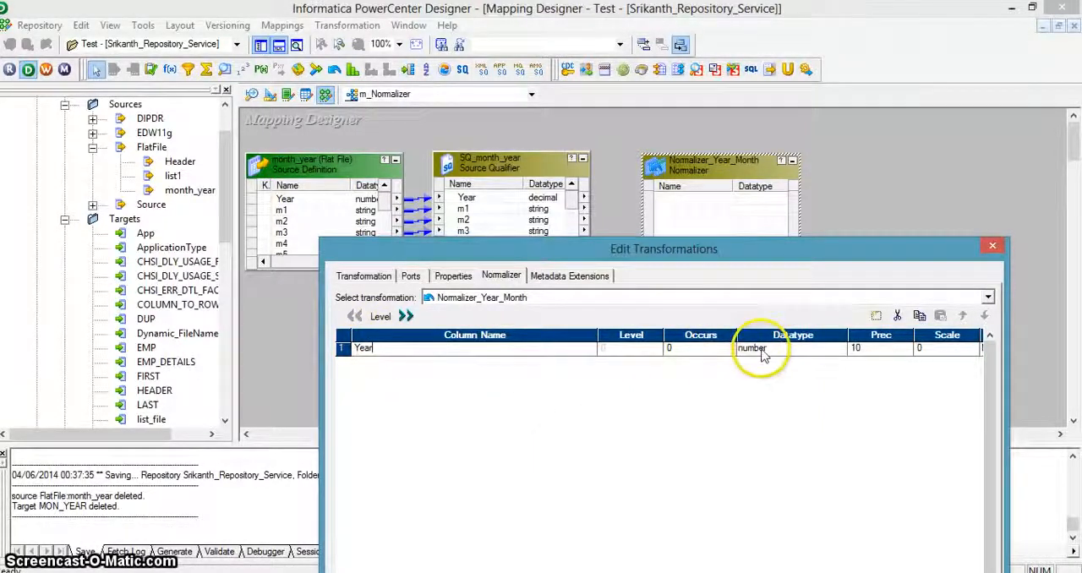
# Step: Add a Months column to the Normalizer and set Occurs to 1 for Year and 12 for Months
pyautogui.click(876, 316)
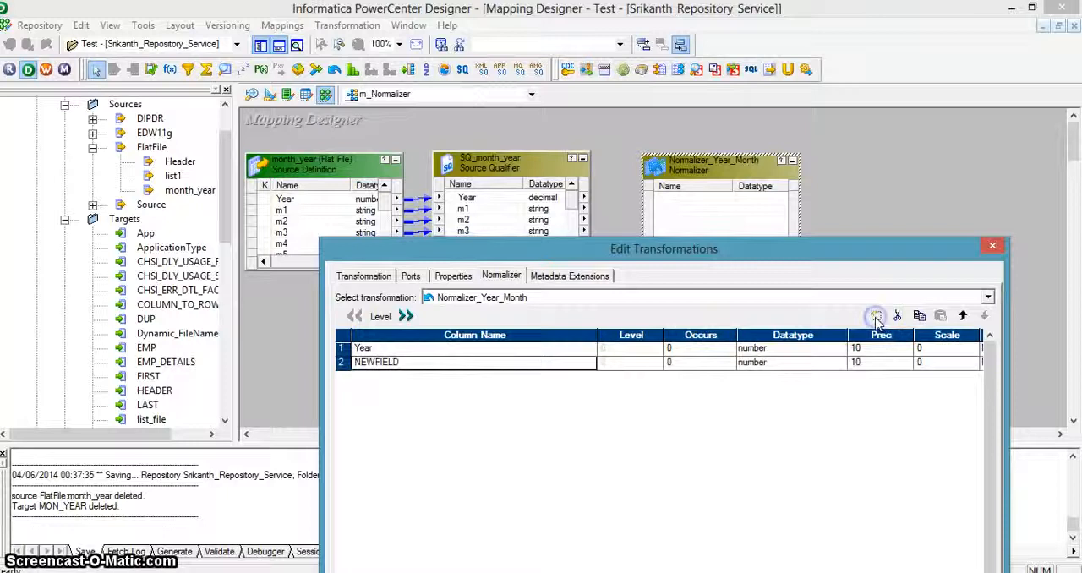
pyautogui.click(362, 362)
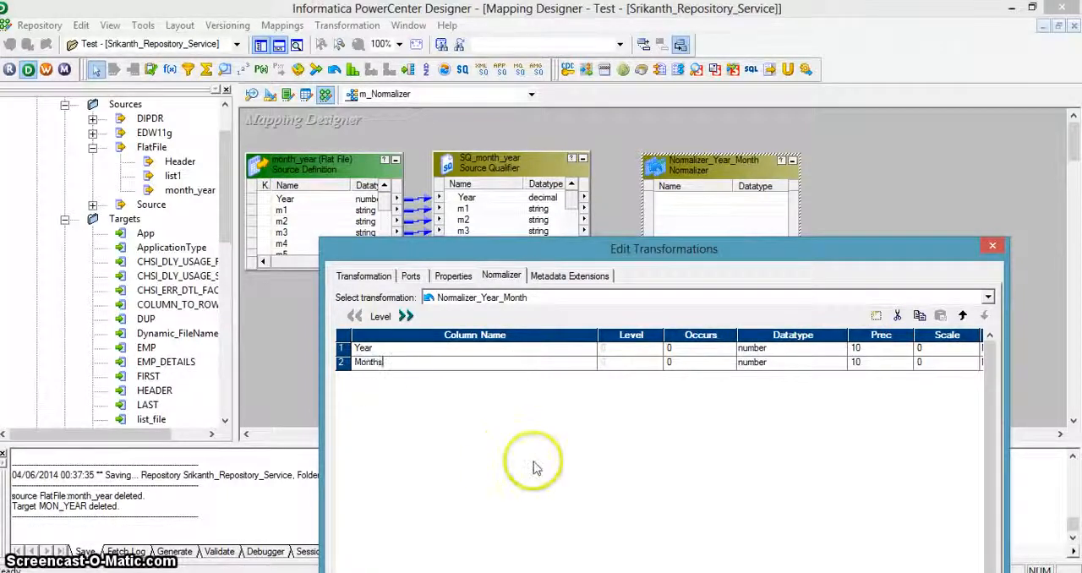
pyautogui.click(683, 350)
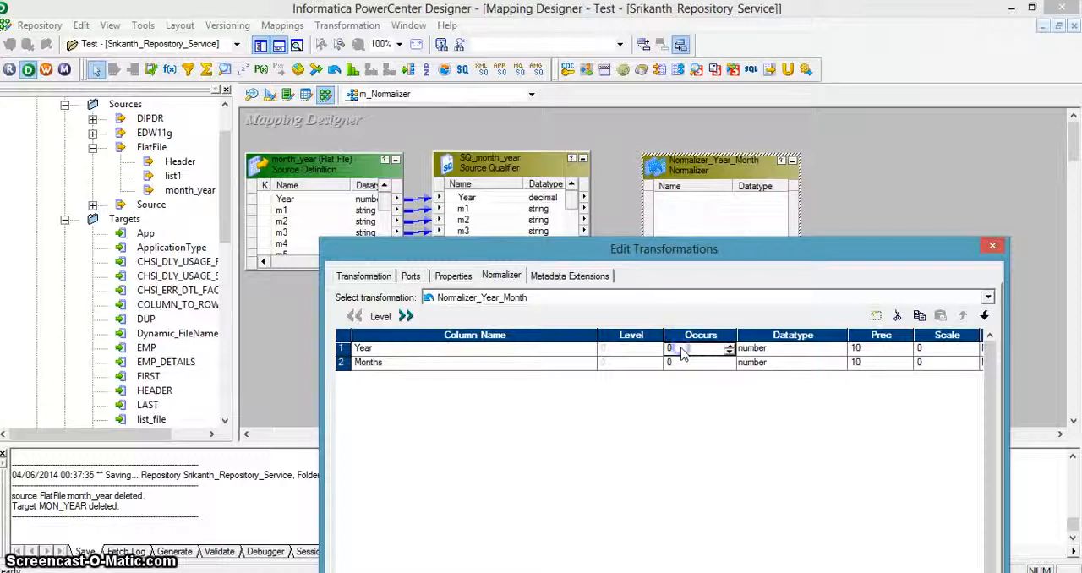
pyautogui.click(668, 362)
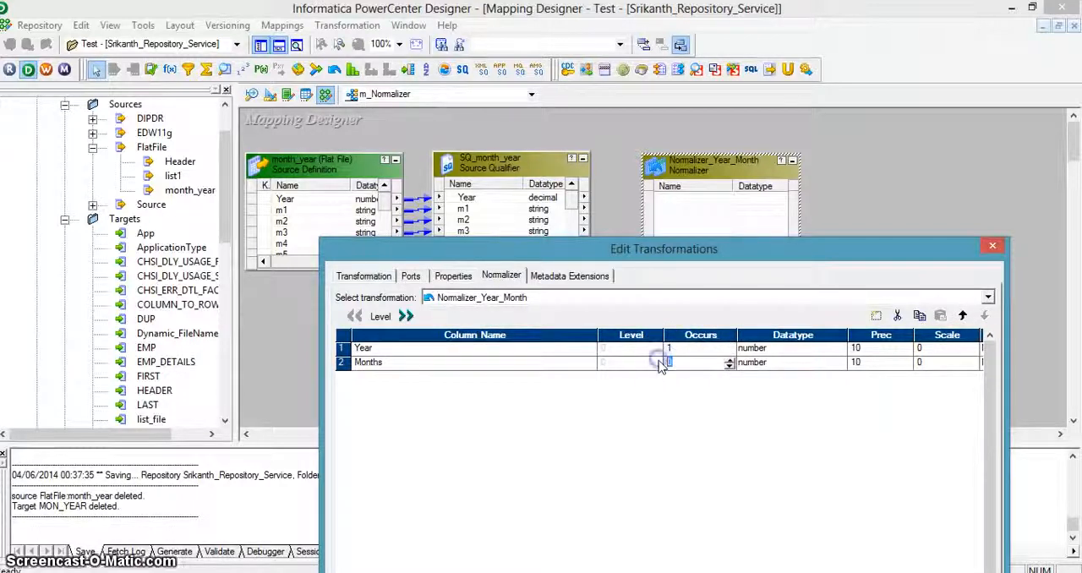
pyautogui.write('12')
pyautogui.click(765, 468)
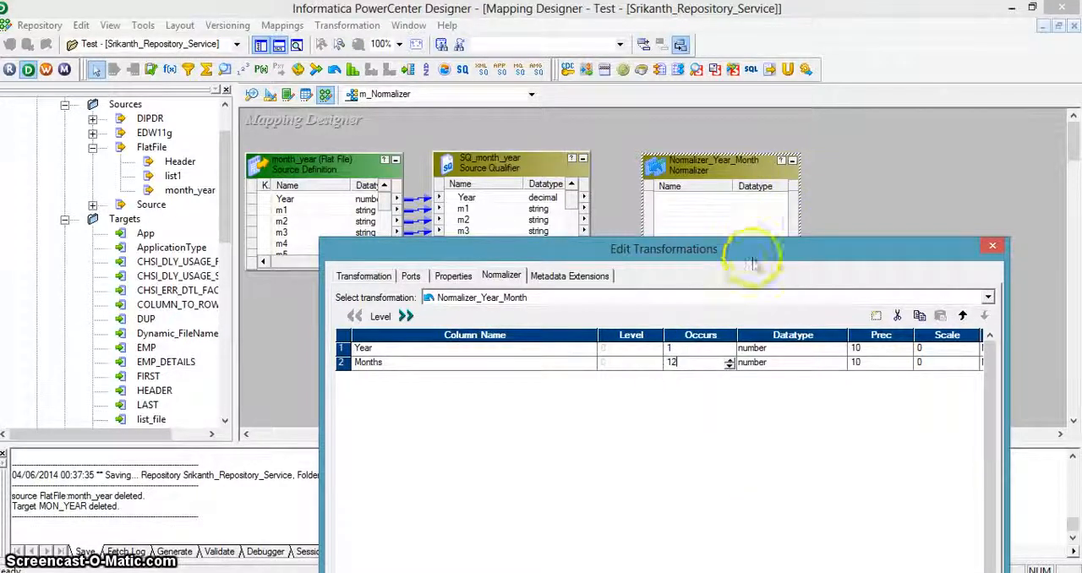
pyautogui.moveTo(753, 252); pyautogui.dragTo(715, 87)
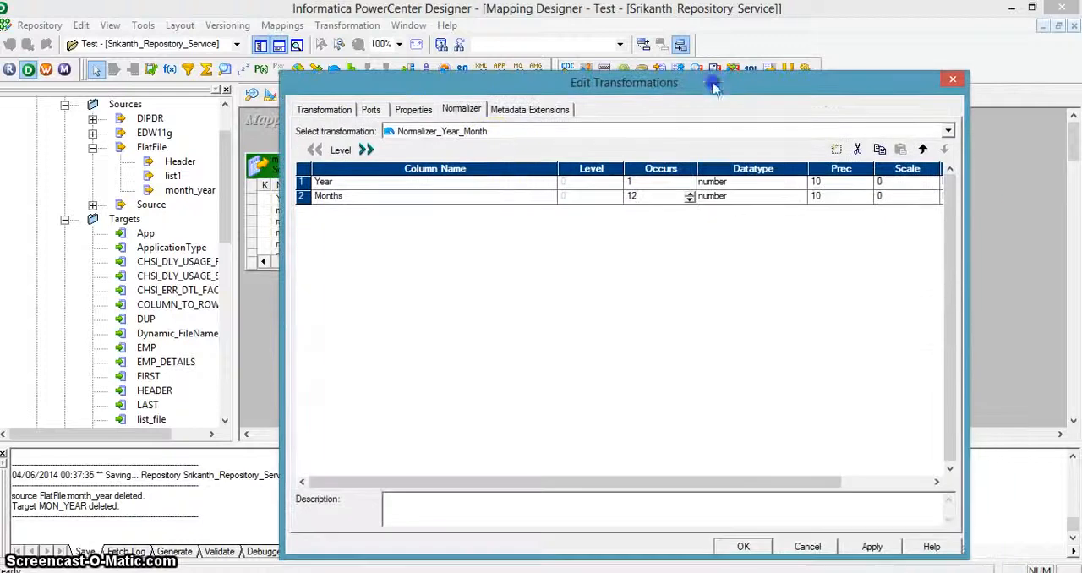
# Step: Review the input and output ports of Normalizer_Year_Month and accept the transformation's settings
pyautogui.click(379, 110)
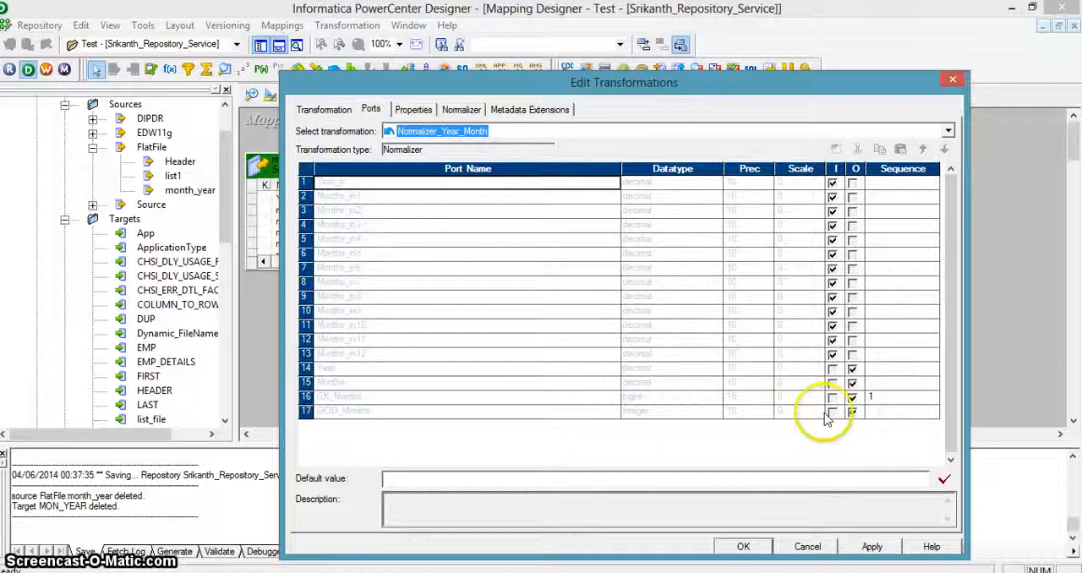
pyautogui.click(890, 404)
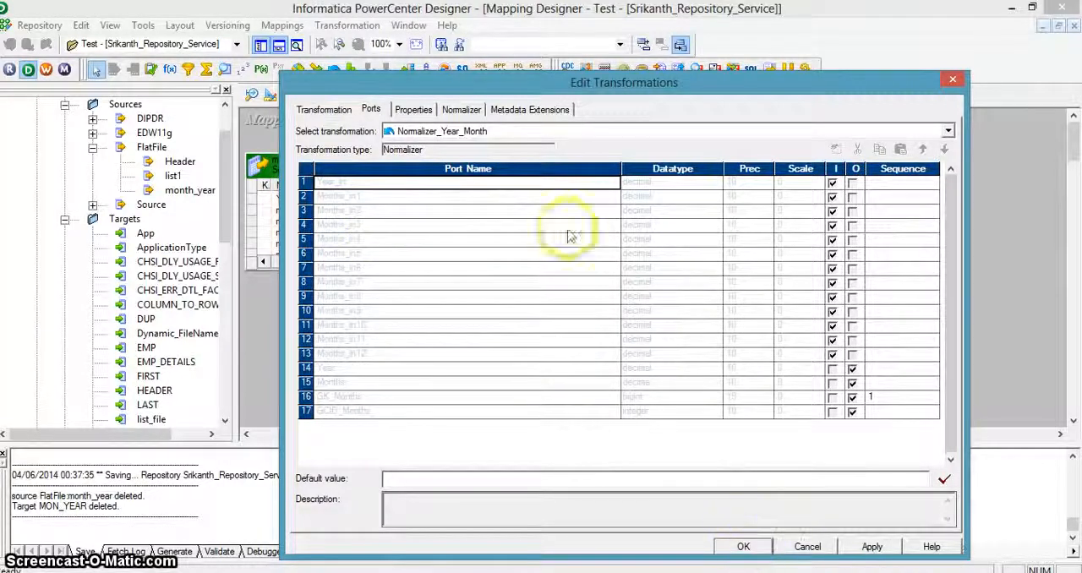
pyautogui.click(462, 109)
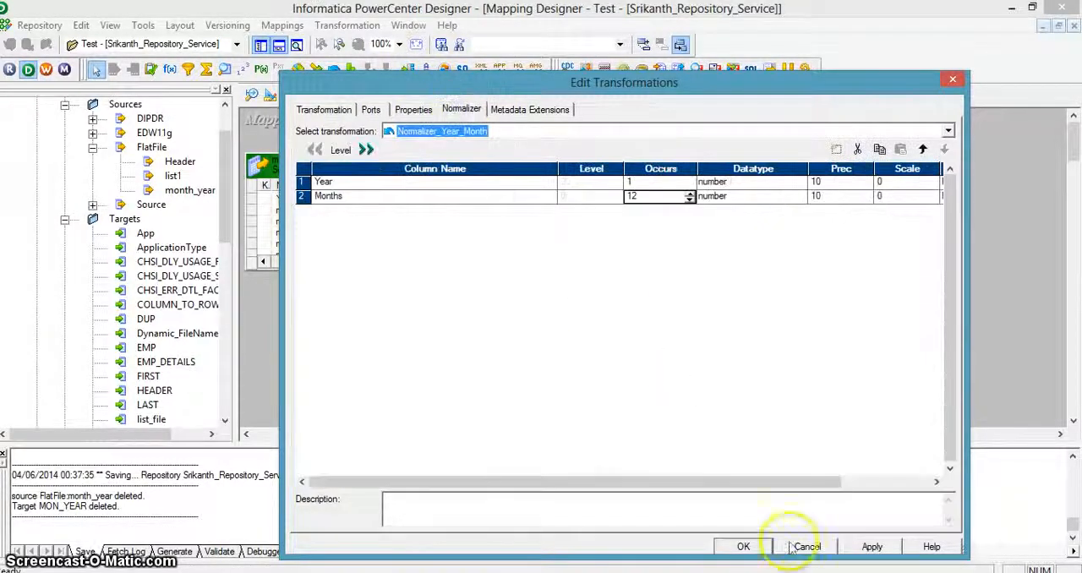
pyautogui.click(744, 547)
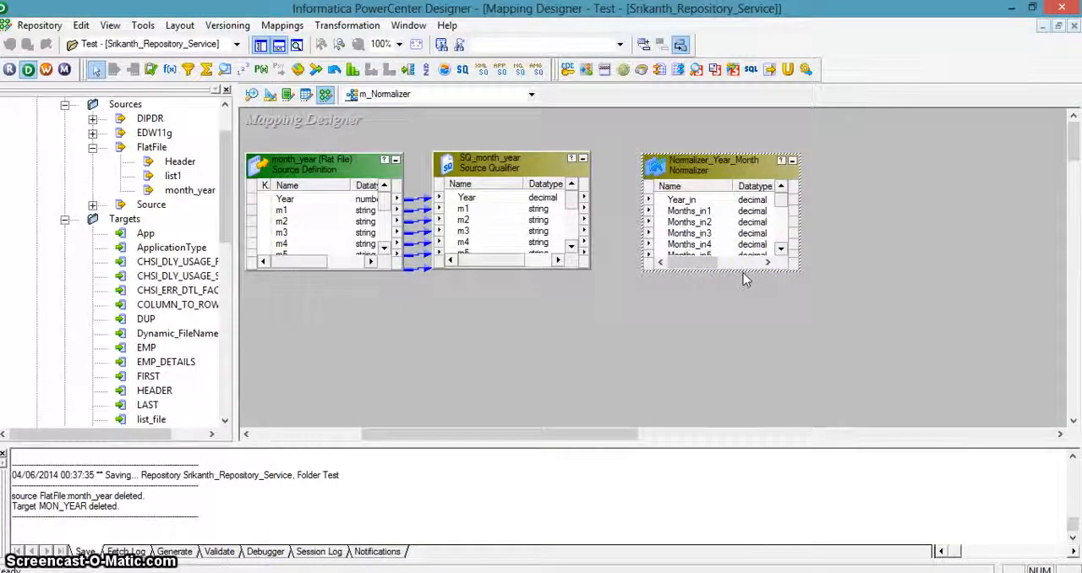
# Step: Enlarge the source qualifier and Normalizer, and link Year and m1 to m12 to Year_in and Months_in1 to Months_in12
pyautogui.moveTo(742, 271); pyautogui.dragTo(747, 403)
pyautogui.moveTo(519, 267); pyautogui.dragTo(522, 400)
pyautogui.click(505, 198)
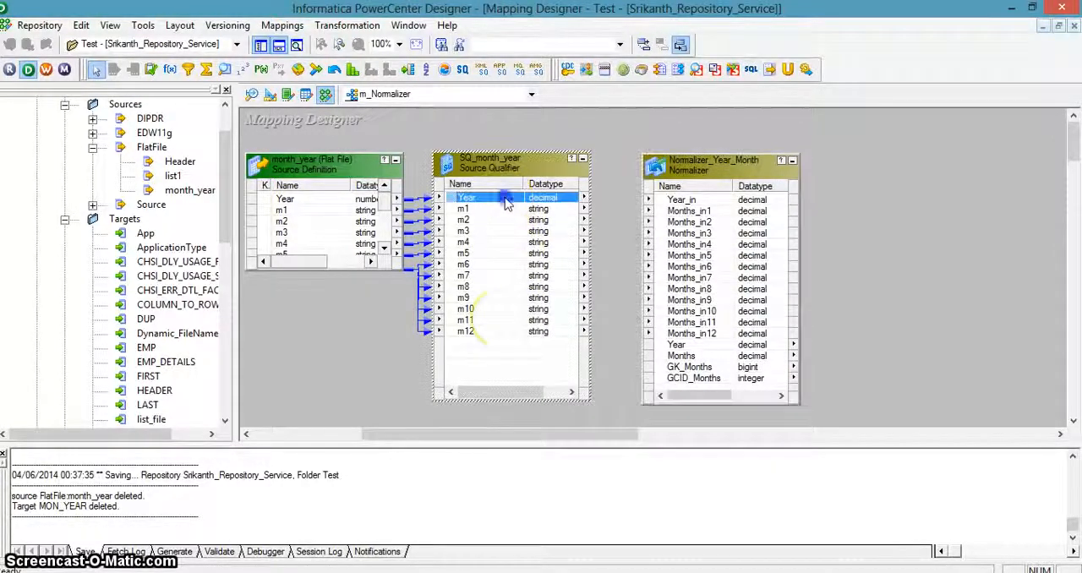
pyautogui.keyDown('shift'); pyautogui.click(497, 334); pyautogui.keyUp('shift')
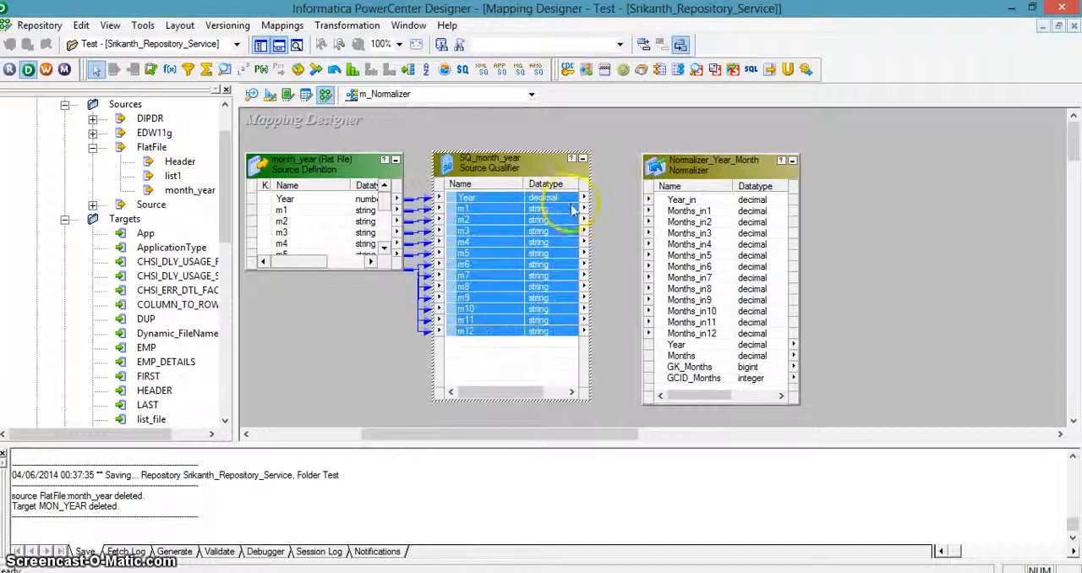
pyautogui.moveTo(569, 208); pyautogui.dragTo(660, 199)
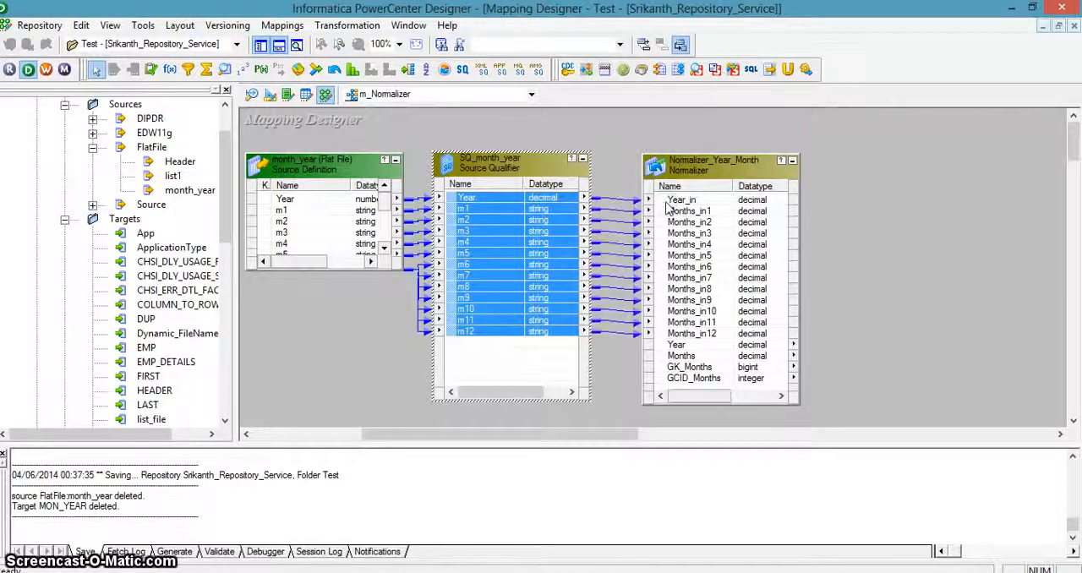
pyautogui.click(908, 332)
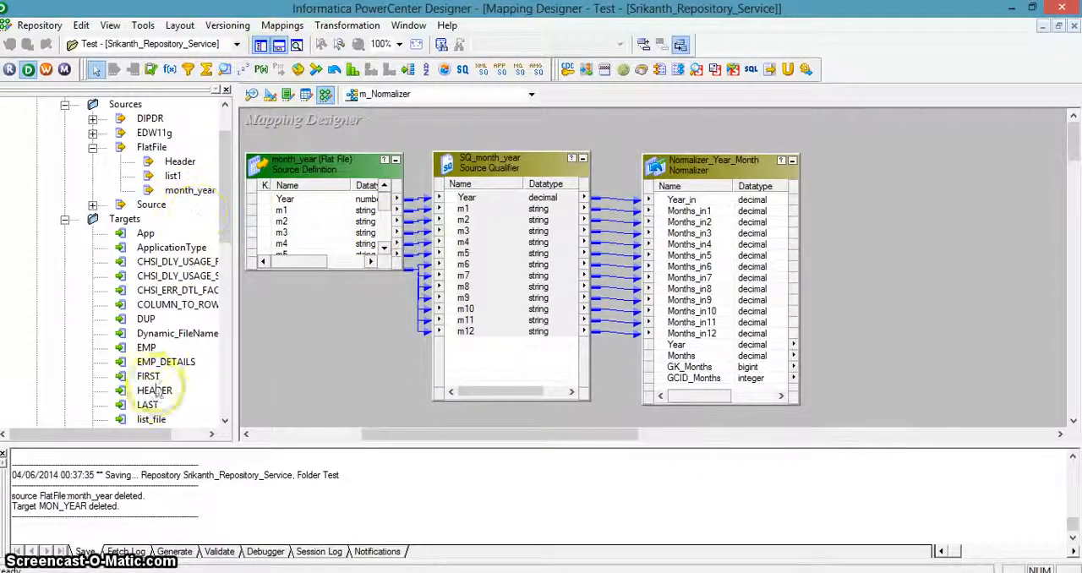
# Step: Add the MON_YEAR target definition to the mapping beside the Normalizer_Year_Month transformation
pyautogui.moveTo(229, 162); pyautogui.dragTo(227, 292)
pyautogui.click(173, 206)
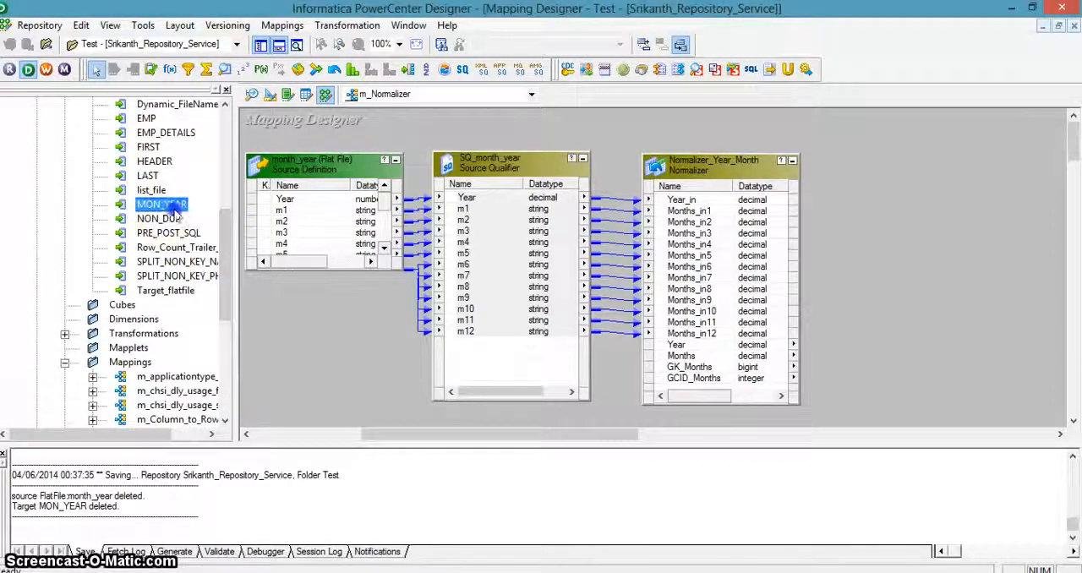
pyautogui.moveTo(593, 175); pyautogui.dragTo(875, 165)
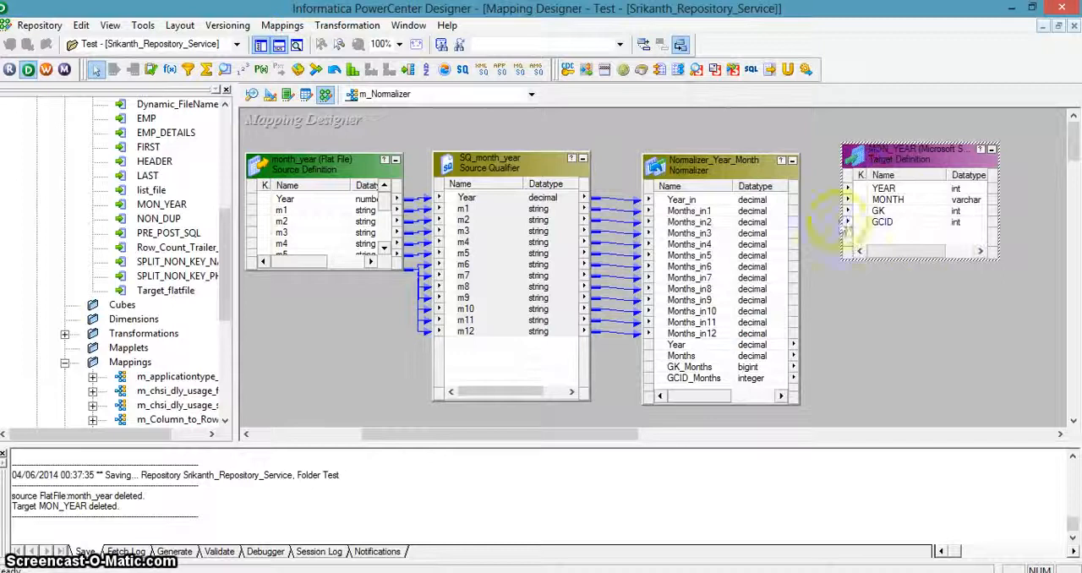
# Step: Link Year, Months, GK_Months and GCID_Months to the MON_YEAR ports YEAR, MONTH, GK and GCID, and save the mapping
pyautogui.click(716, 346)
pyautogui.keyDown('shift'); pyautogui.click(714, 381); pyautogui.keyUp('shift')
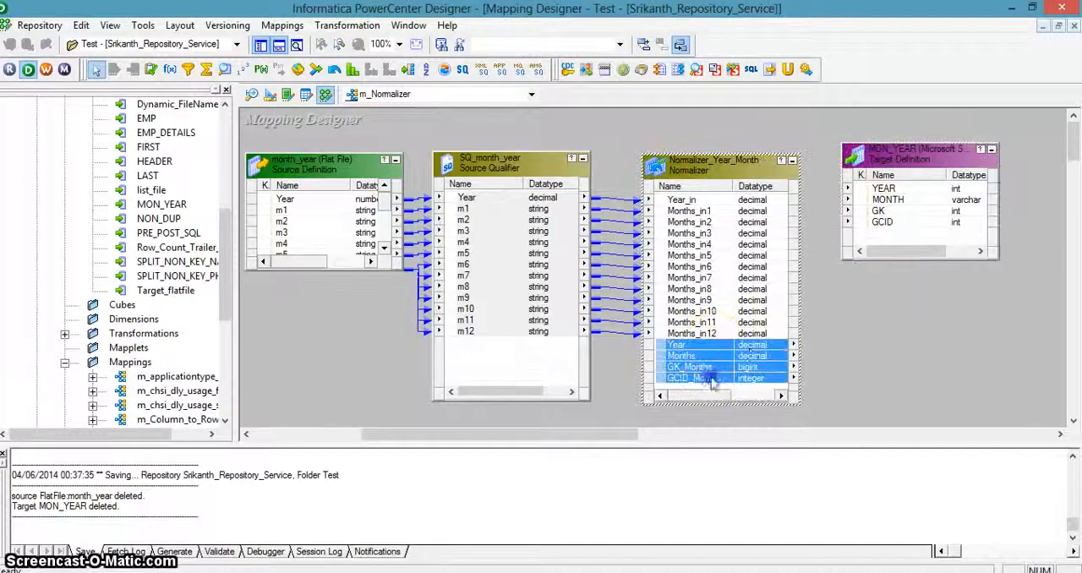
pyautogui.moveTo(755, 352); pyautogui.dragTo(901, 194)
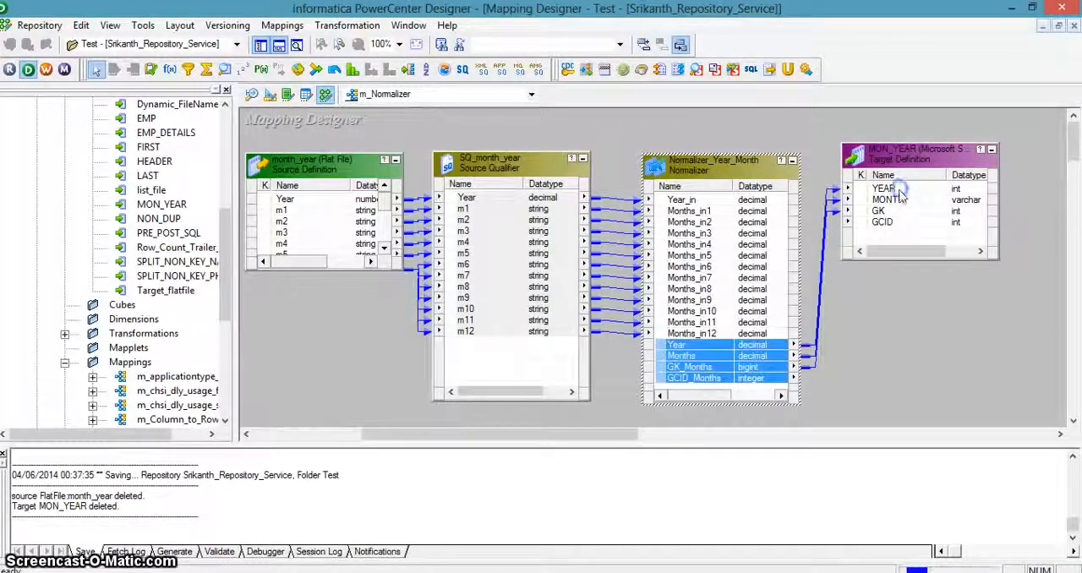
pyautogui.hotkey('ctrl', 's')
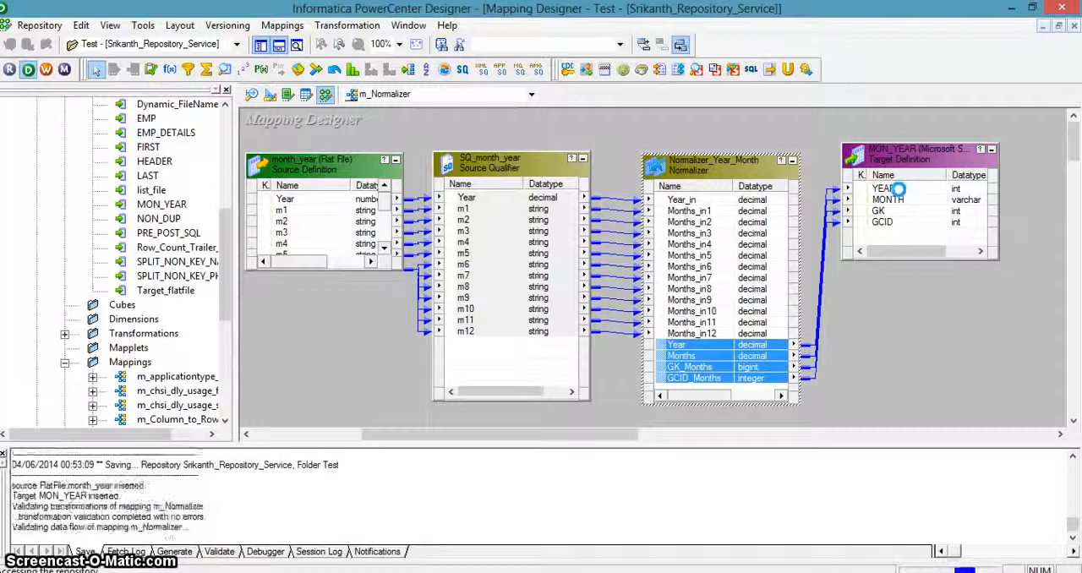
# Step: Start generating a workflow from the m_Normalizer mapping in the repository's Mappings folder
pyautogui.moveTo(226, 273); pyautogui.dragTo(225, 331)
pyautogui.rightClick(180, 348)
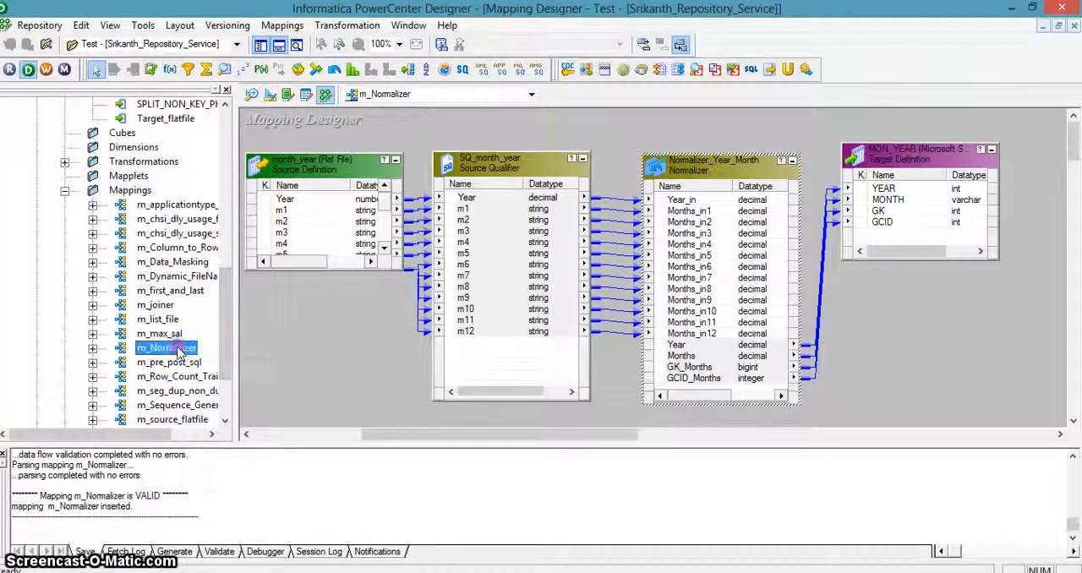
pyautogui.click(239, 490)
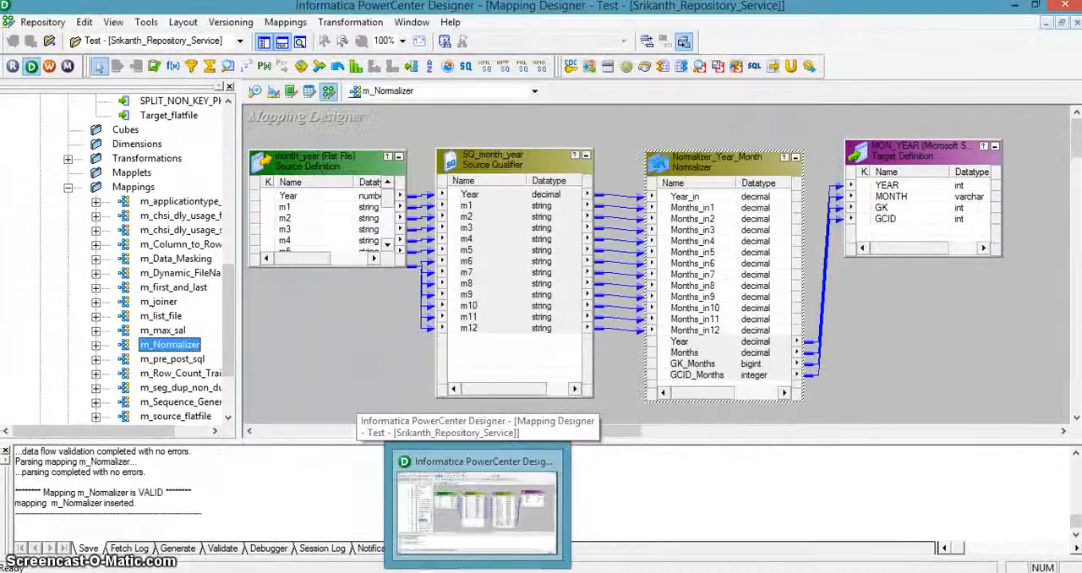
# Step: Set the datatype of the Months column in Normalizer_Year_Month to string and save the mapping
pyautogui.click(479, 572)
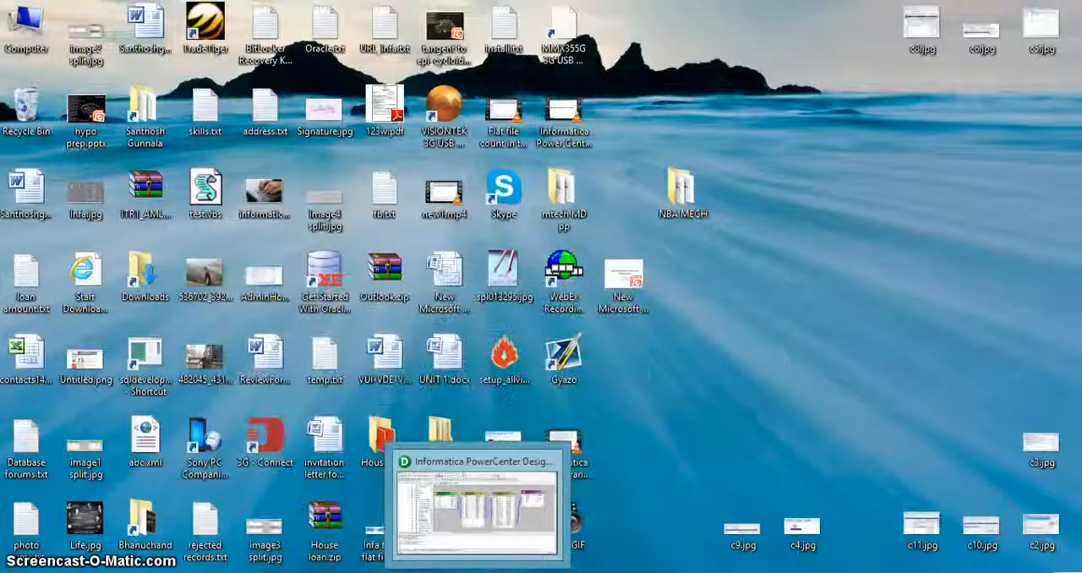
pyautogui.click(478, 572)
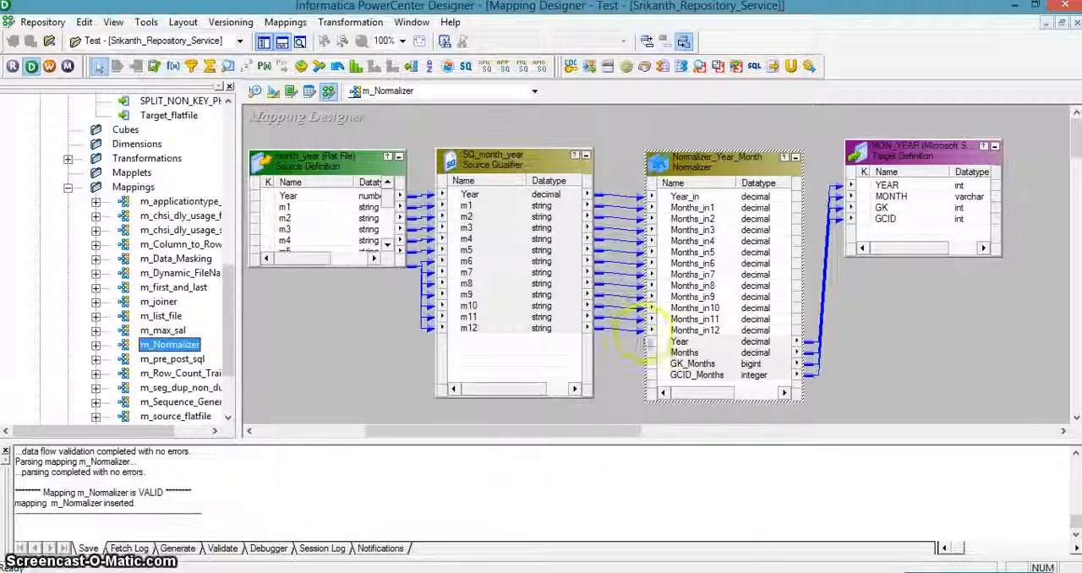
pyautogui.click(721, 169)
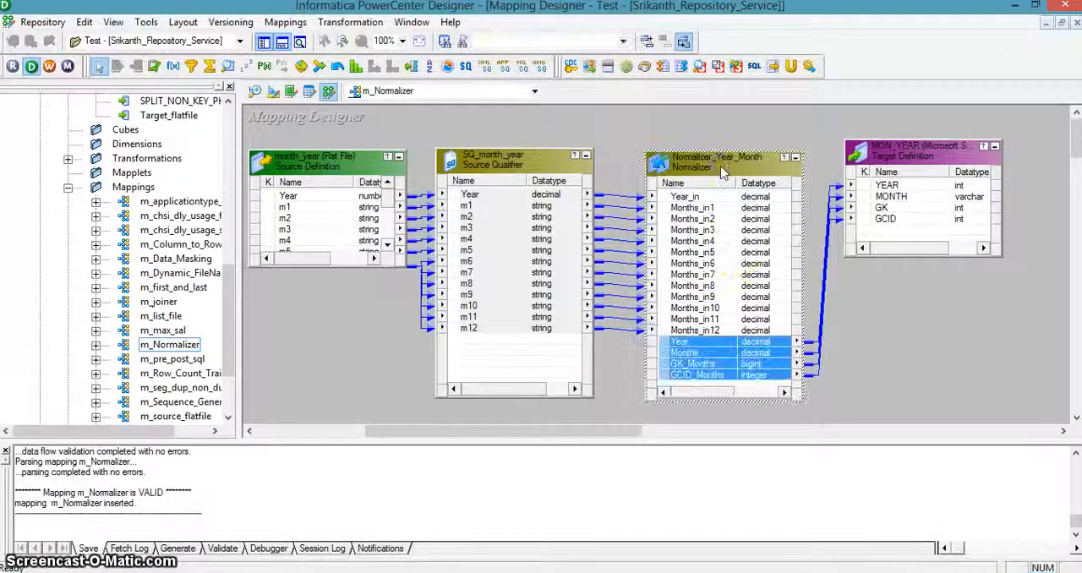
pyautogui.doubleClick(721, 169)
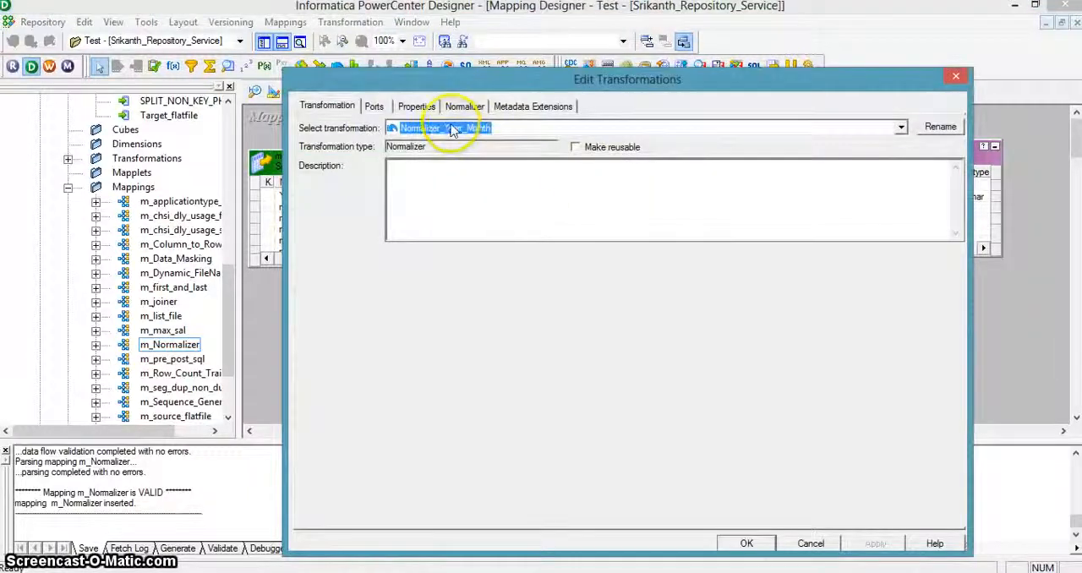
pyautogui.click(416, 106)
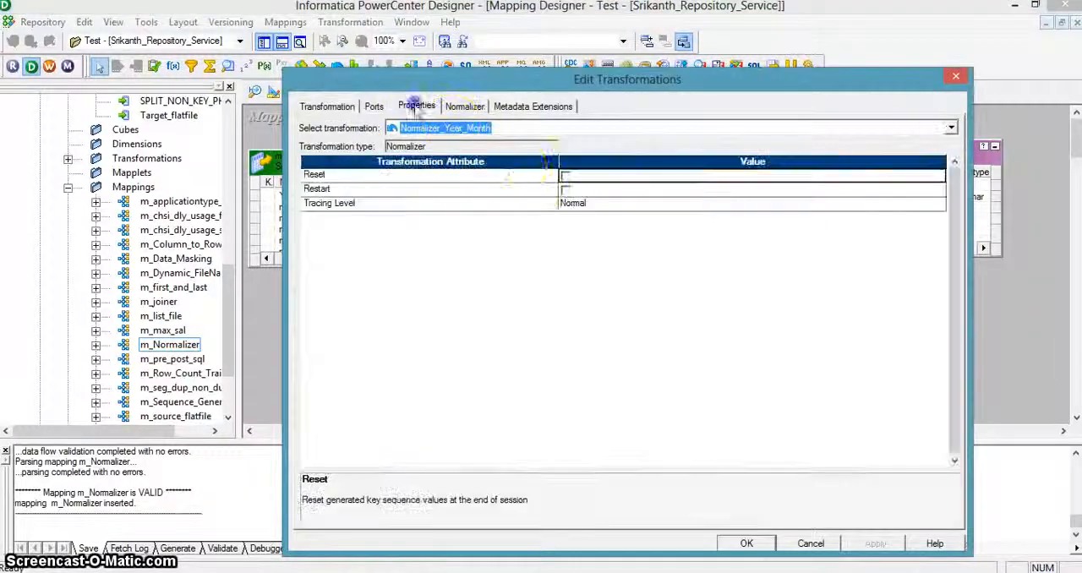
pyautogui.click(464, 106)
pyautogui.click(763, 195)
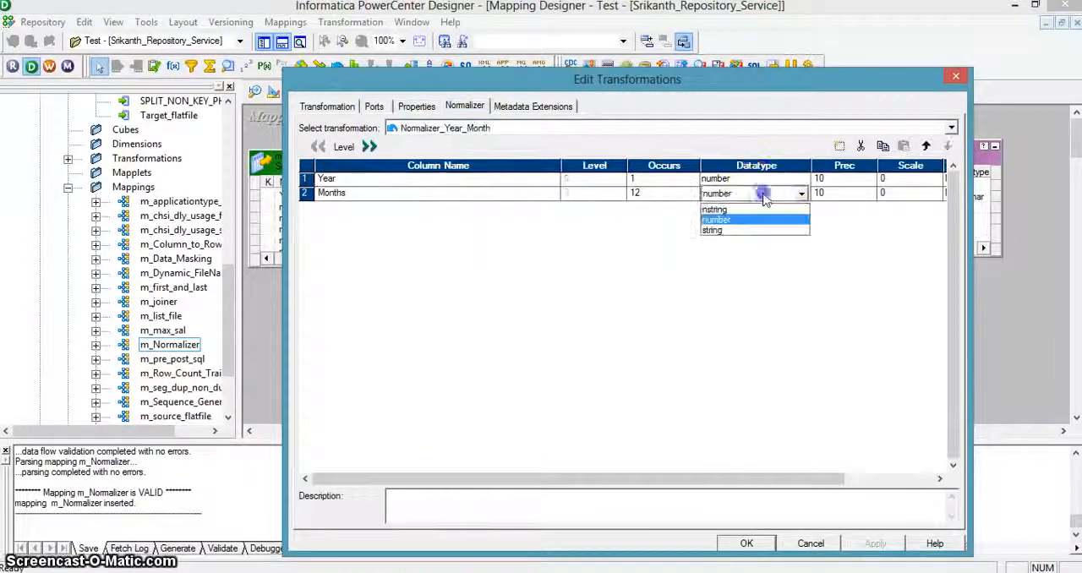
pyautogui.click(741, 230)
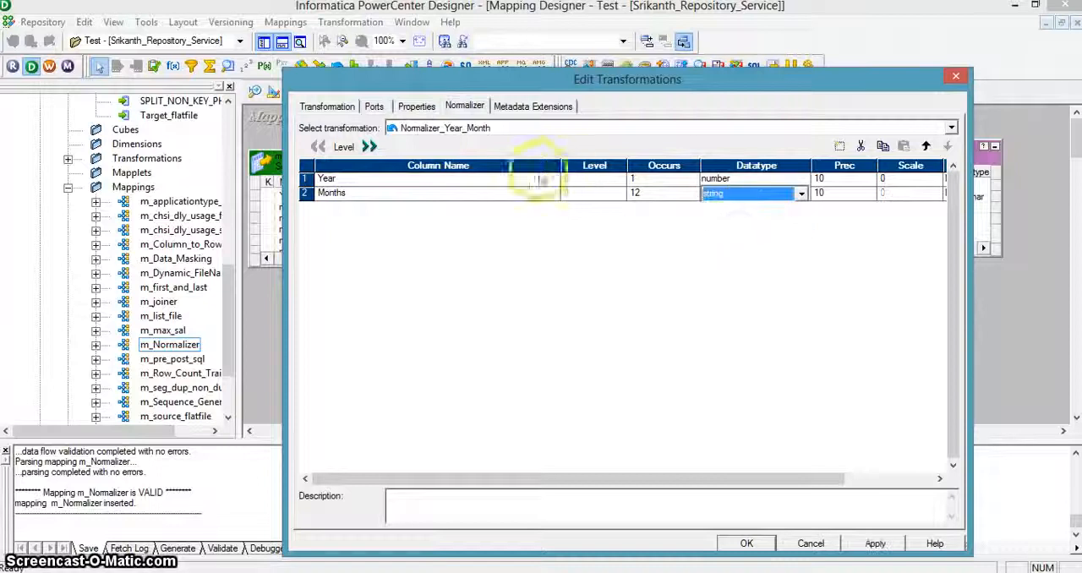
pyautogui.click(374, 106)
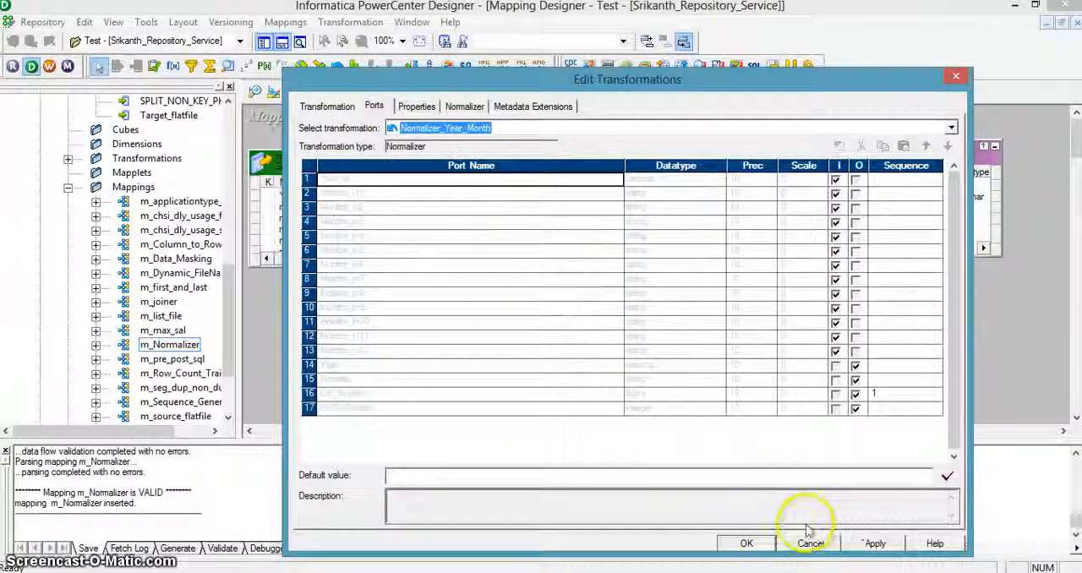
pyautogui.click(748, 543)
pyautogui.click(884, 356)
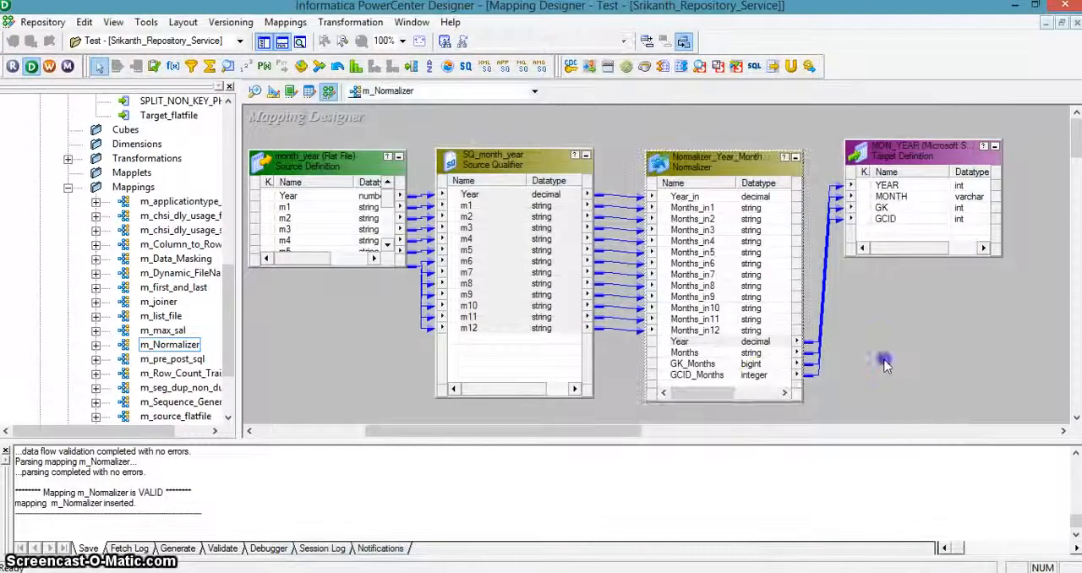
pyautogui.hotkey('ctrl', 's')
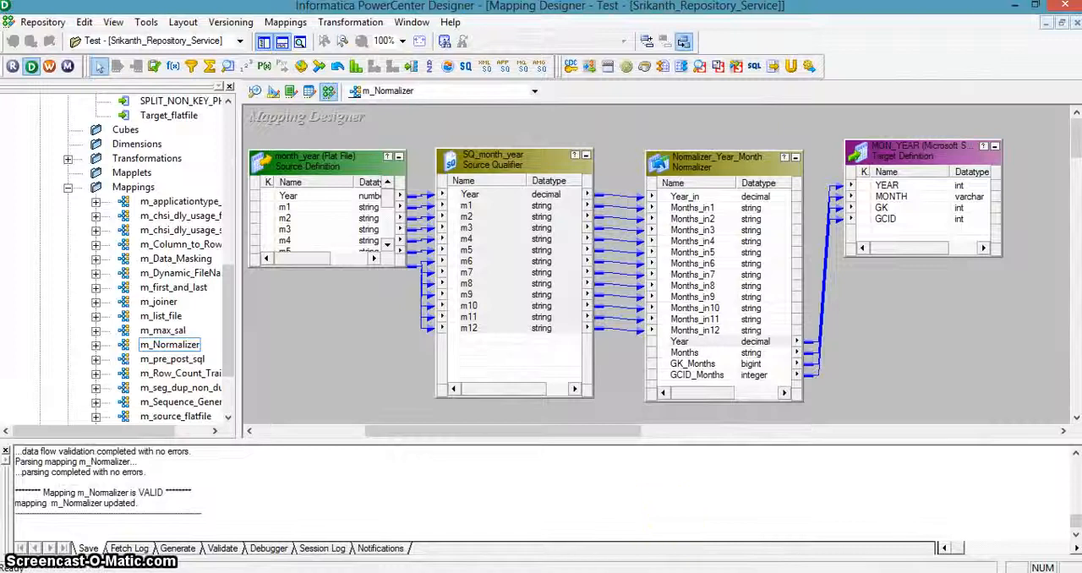
# Step: Switch to Workflow Manager, refresh the mapping of the s_m_Normalizer session and save the workflow
pyautogui.hotkey('alt', 'Tab')
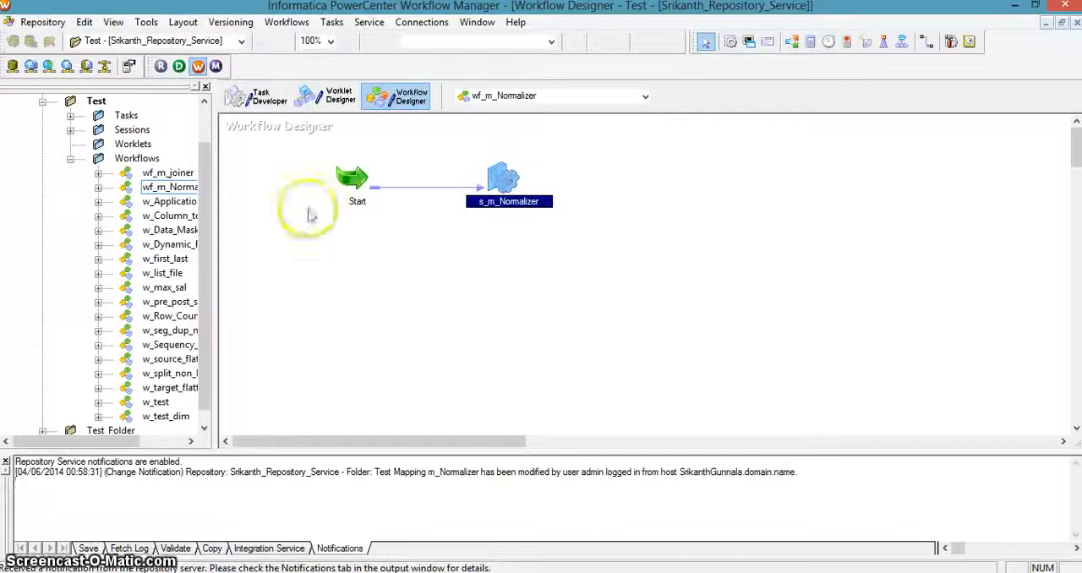
pyautogui.rightClick(498, 183)
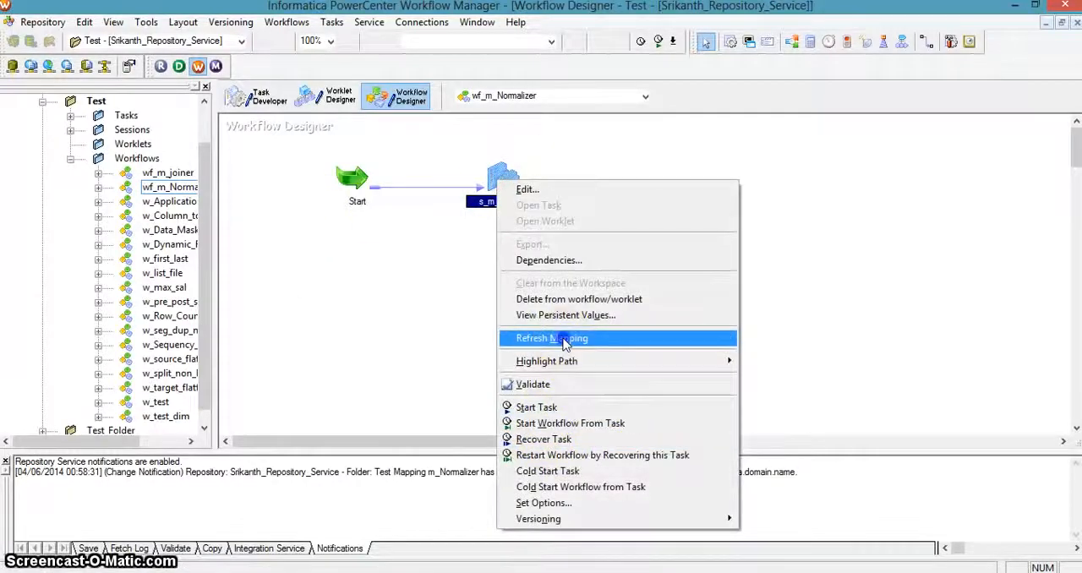
pyautogui.click(565, 339)
pyautogui.hotkey('ctrl', 's')
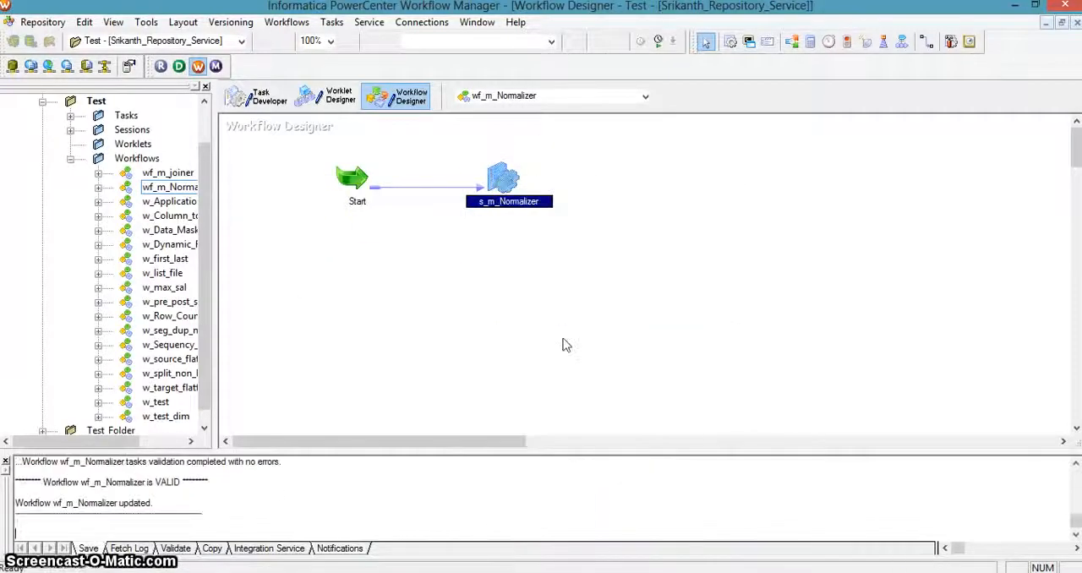
# Step: Start the wf_m_Normalizer workflow
pyautogui.rightClick(505, 197)
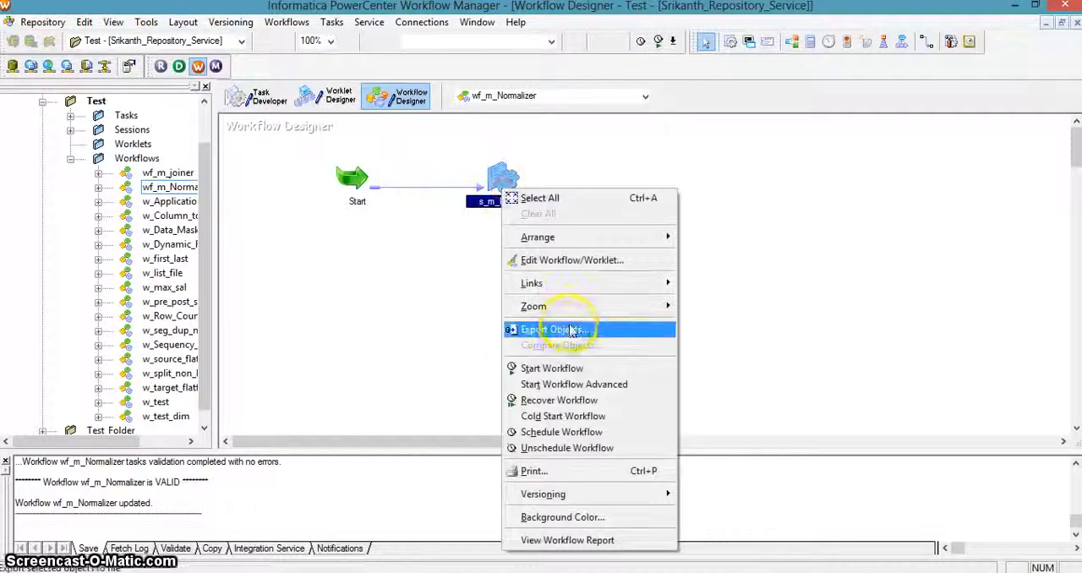
pyautogui.click(560, 368)
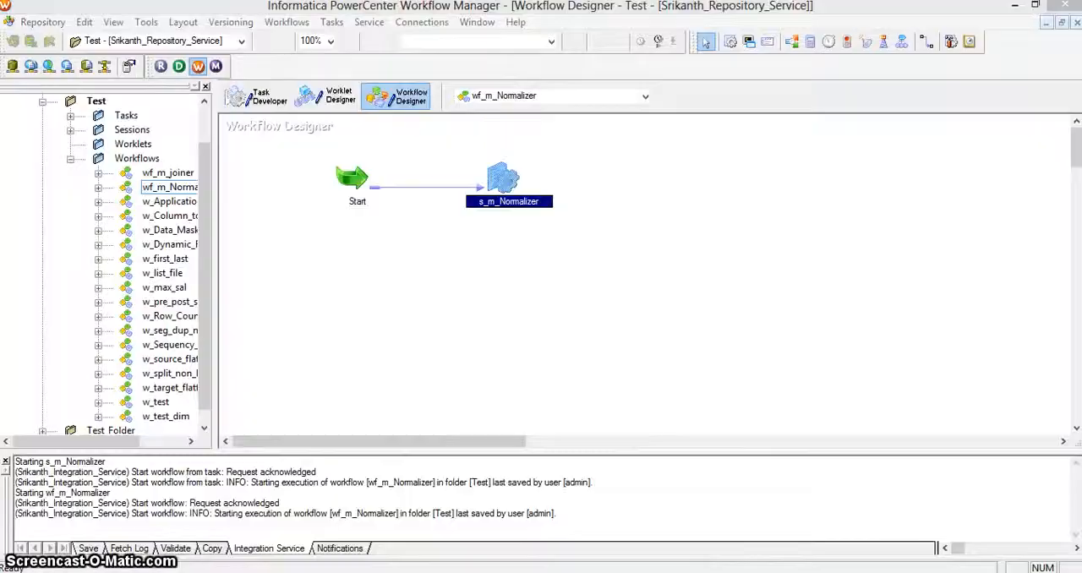
# Step: Switch to SQL Server Management Studio and rerun the SELECT * FROM MON_YEAR query to check the loaded rows
pyautogui.hotkey('alt', 'Tab')
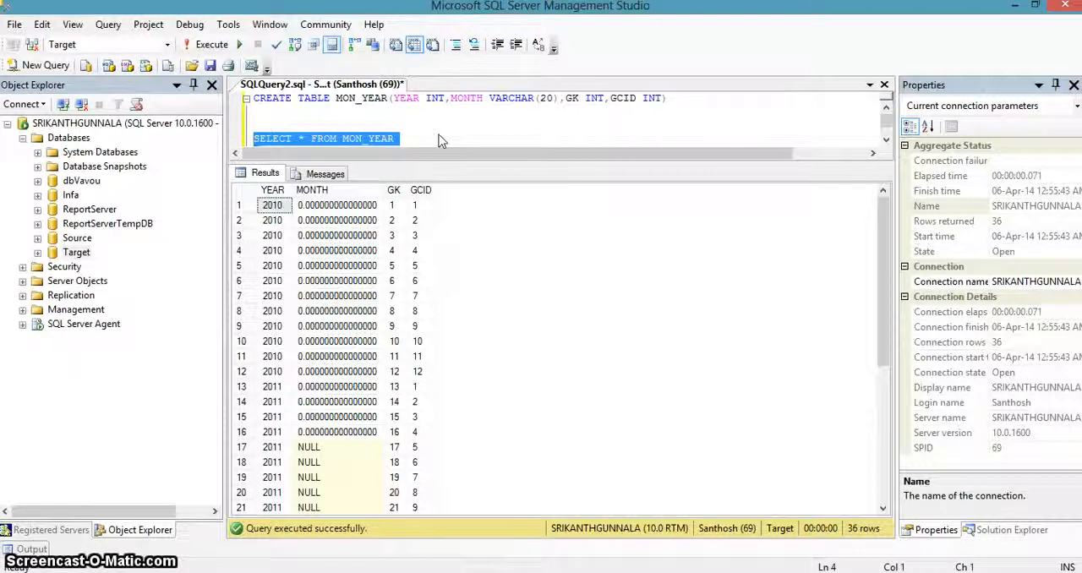
pyautogui.click(338, 206)
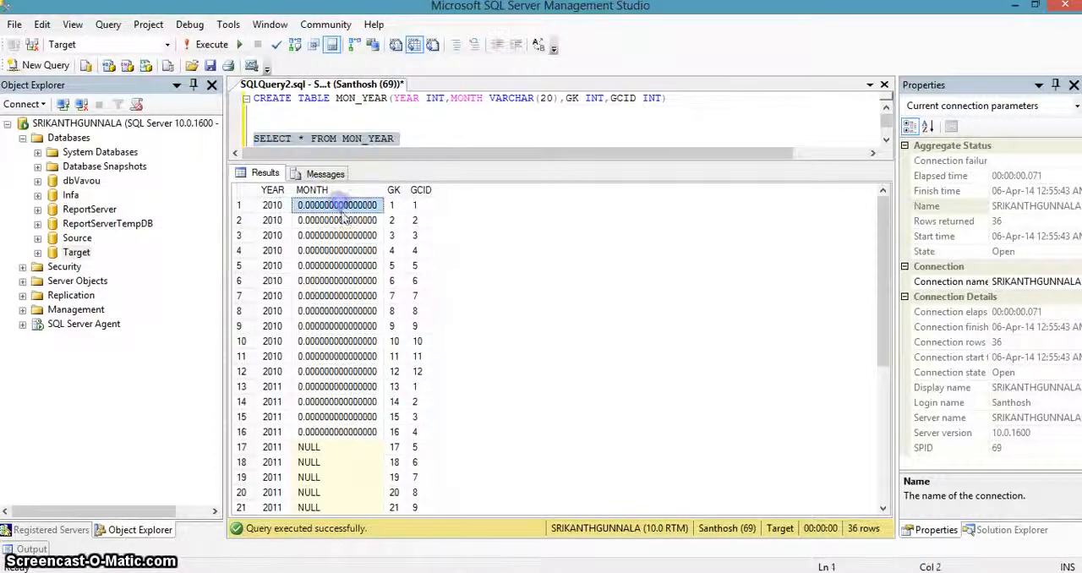
pyautogui.click(451, 135)
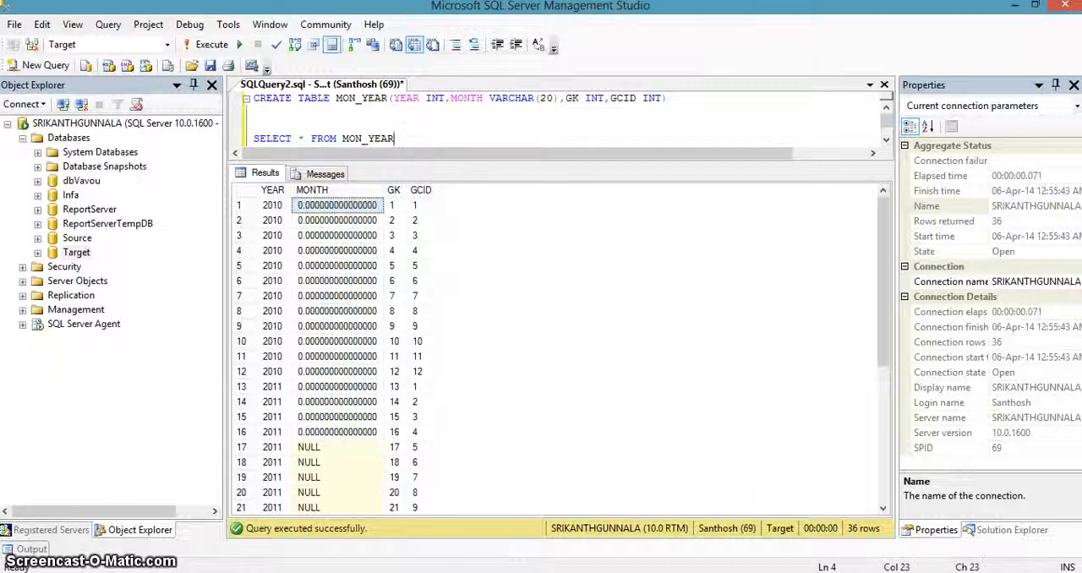
pyautogui.click(747, 572)
pyautogui.click(771, 572)
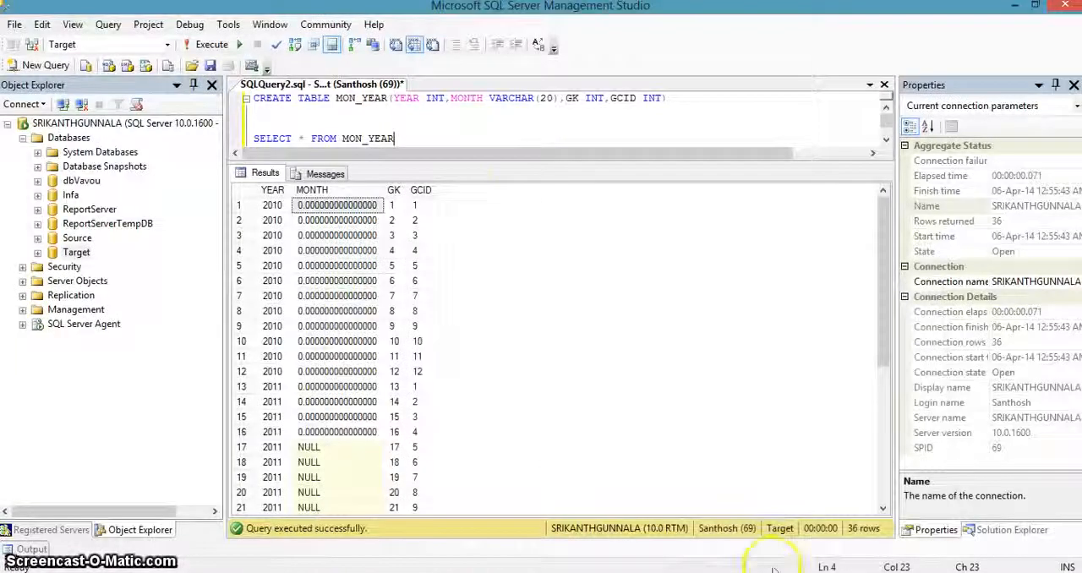
pyautogui.hotkey('shift', 'Home')
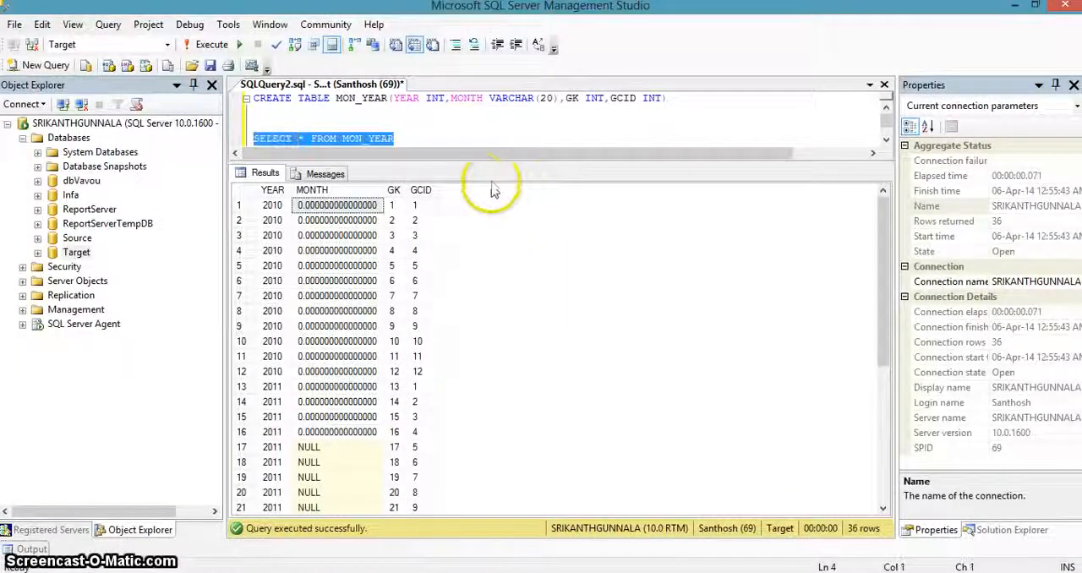
pyautogui.click(209, 44)
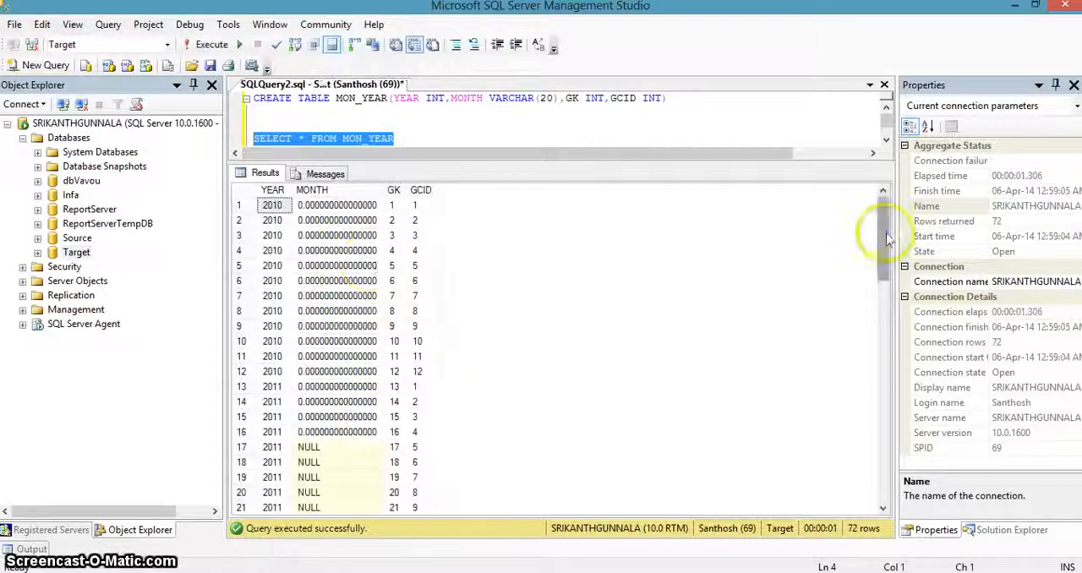
# Step: Select rows 37 to 72 across the YEAR, MONTH, GK and GCID columns of the MON_YEAR query results to review the newly loaded data
pyautogui.moveTo(886, 240); pyautogui.dragTo(891, 387)
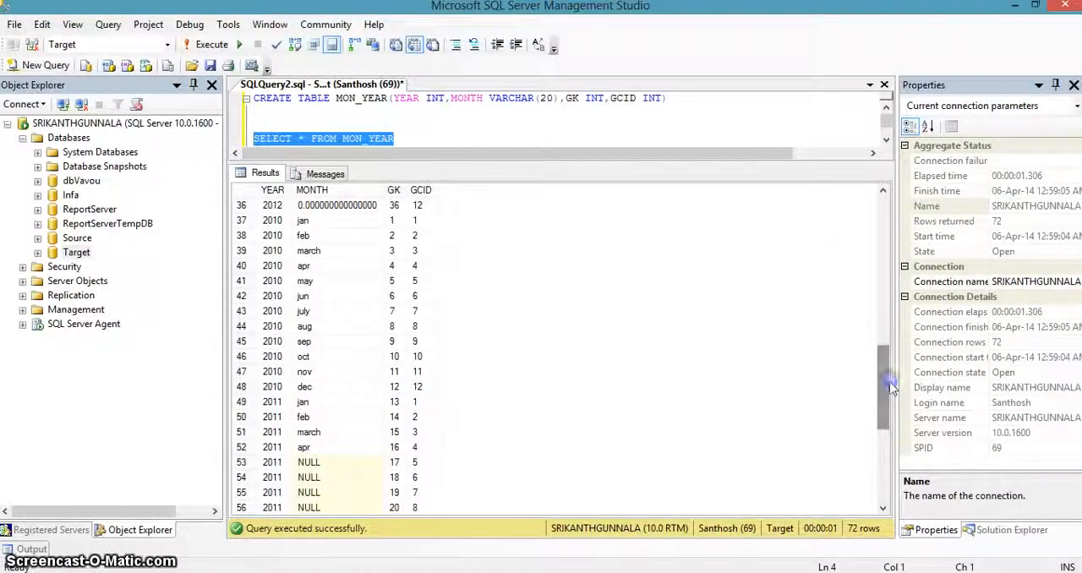
pyautogui.click(272, 222)
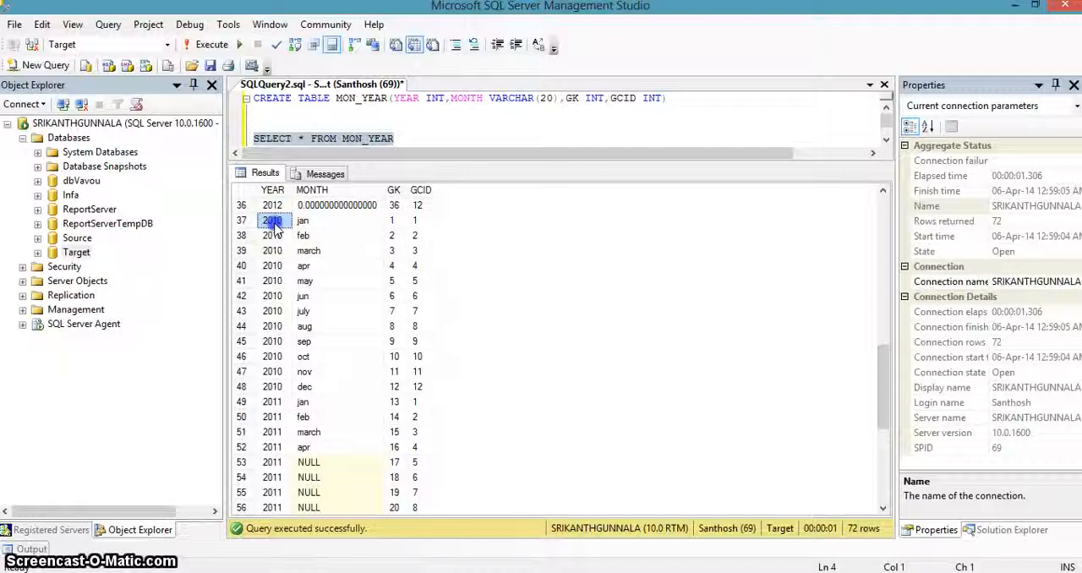
pyautogui.hotkey('shift', 'End')
pyautogui.hotkey('shift', 'Down')
pyautogui.hotkey('shift', 'Down')
pyautogui.hotkey('shift', 'Down')
pyautogui.hotkey('shift', 'Down')
pyautogui.hotkey('shift', 'Down')
pyautogui.hotkey('shift', 'Down')
pyautogui.hotkey('shift', 'Down')
pyautogui.hotkey('shift', 'Down')
pyautogui.hotkey('shift', 'Down')
pyautogui.hotkey('shift', 'Down')
pyautogui.hotkey('shift', 'Down')
pyautogui.hotkey('shift', 'Down')
pyautogui.hotkey('shift', 'Down')
pyautogui.hotkey('shift', 'Down')
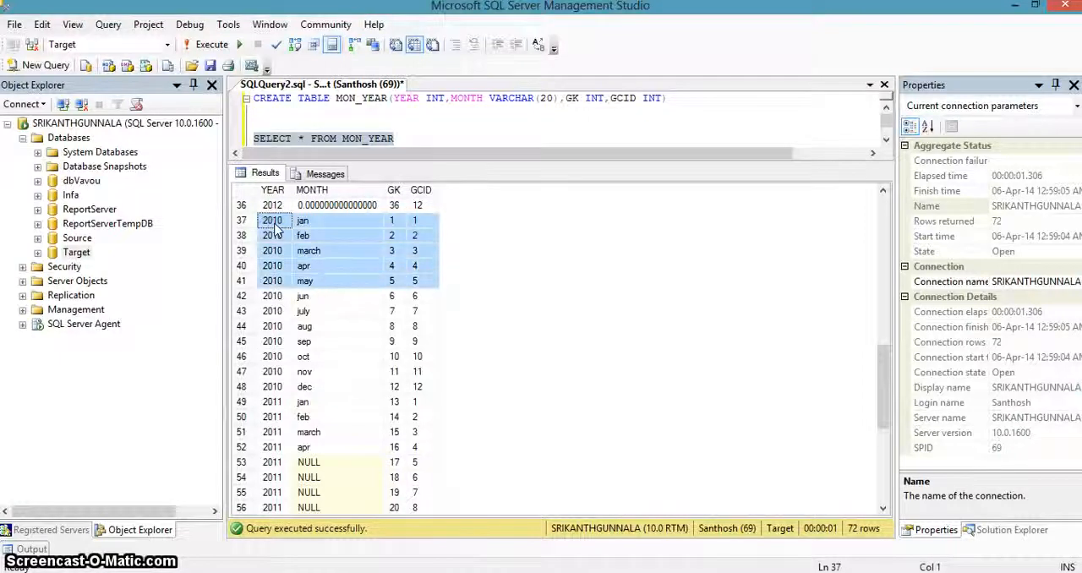
pyautogui.hotkey('shift', 'Up')
pyautogui.hotkey('shift', 'Up')
pyautogui.hotkey('shift', 'Up')
pyautogui.hotkey('shift', 'Up')
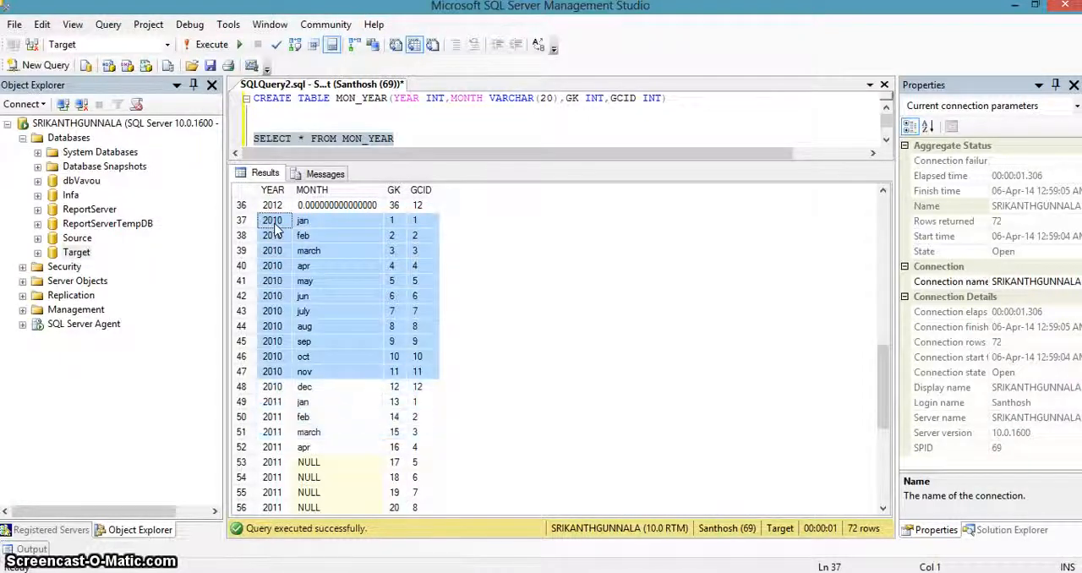
pyautogui.hotkey('shift', 'Down')
pyautogui.hotkey('shift', 'Down')
pyautogui.hotkey('shift', 'Down')
pyautogui.hotkey('shift', 'Down')
pyautogui.hotkey('shift', 'Down')
pyautogui.hotkey('shift', 'Down')
pyautogui.hotkey('shift', 'Down')
pyautogui.hotkey('shift', 'Down')
pyautogui.hotkey('shift', 'Down')
pyautogui.hotkey('shift', 'Down')
pyautogui.hotkey('shift', 'Down')
pyautogui.hotkey('shift', 'Down')
pyautogui.hotkey('shift', 'Down')
pyautogui.hotkey('shift', 'Down')
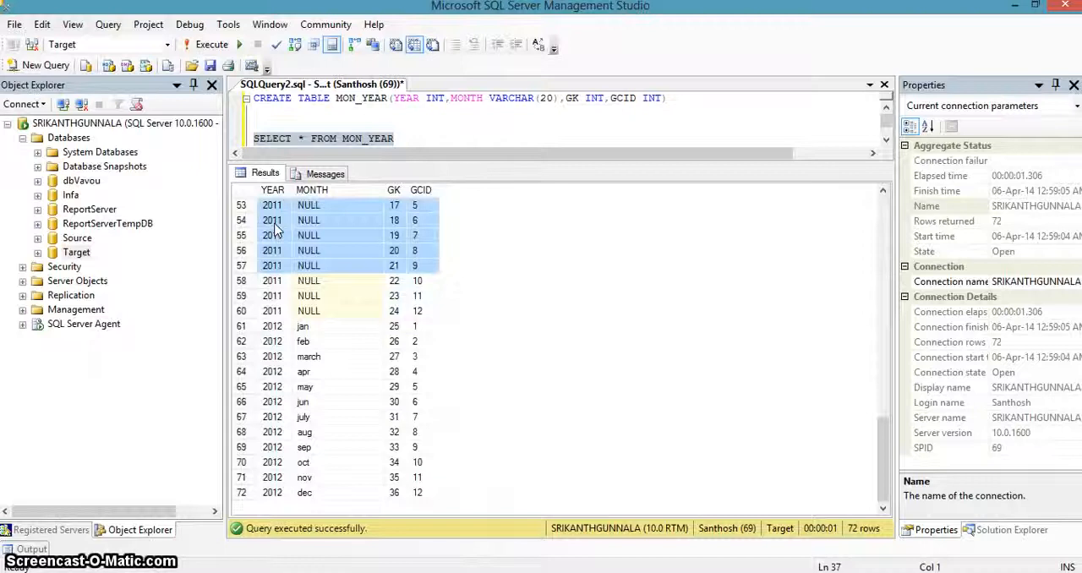
pyautogui.hotkey('shift', 'Down')
pyautogui.hotkey('shift', 'Down')
pyautogui.hotkey('shift', 'Down')
pyautogui.hotkey('shift', 'Down')
pyautogui.hotkey('shift', 'Down')
pyautogui.hotkey('shift', 'Down')
pyautogui.hotkey('shift', 'Down')
pyautogui.hotkey('shift', 'Down')
pyautogui.hotkey('shift', 'Down')
pyautogui.hotkey('shift', 'Down')
pyautogui.hotkey('shift', 'Down')
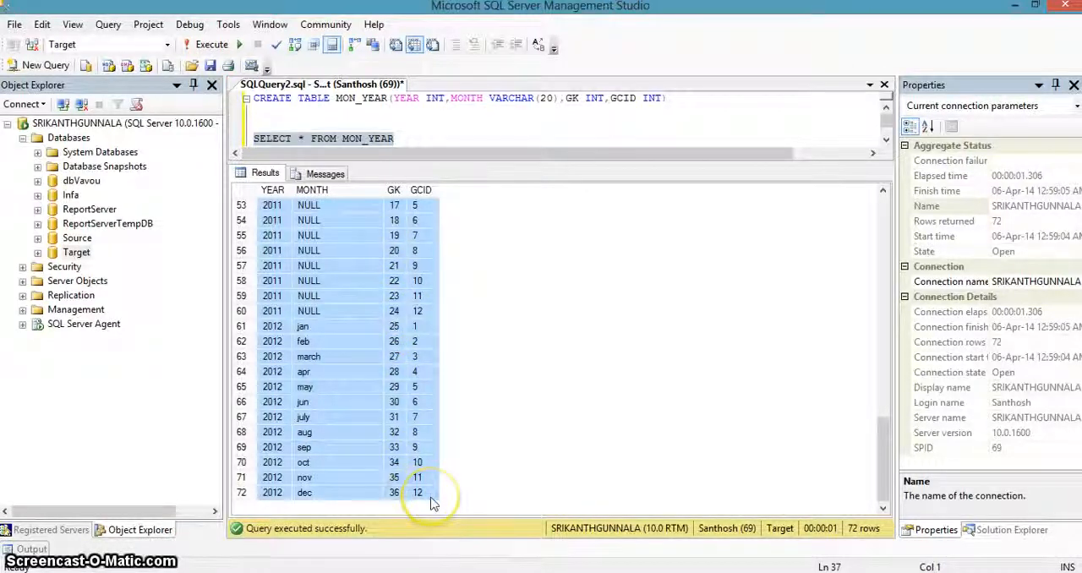
pyautogui.moveTo(881, 443); pyautogui.dragTo(881, 441)
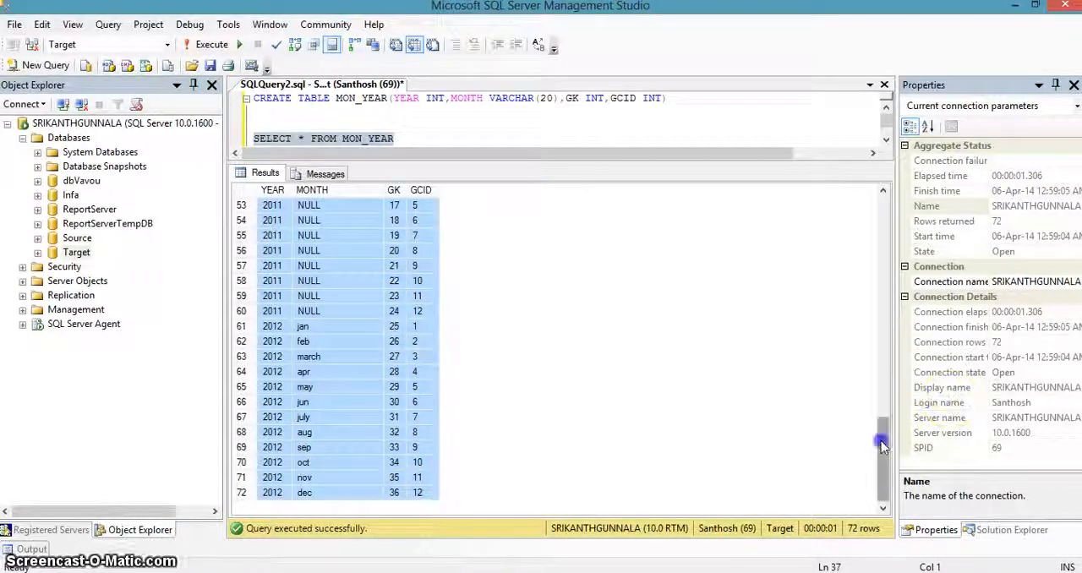
pyautogui.moveTo(885, 391); pyautogui.dragTo(899, 140)
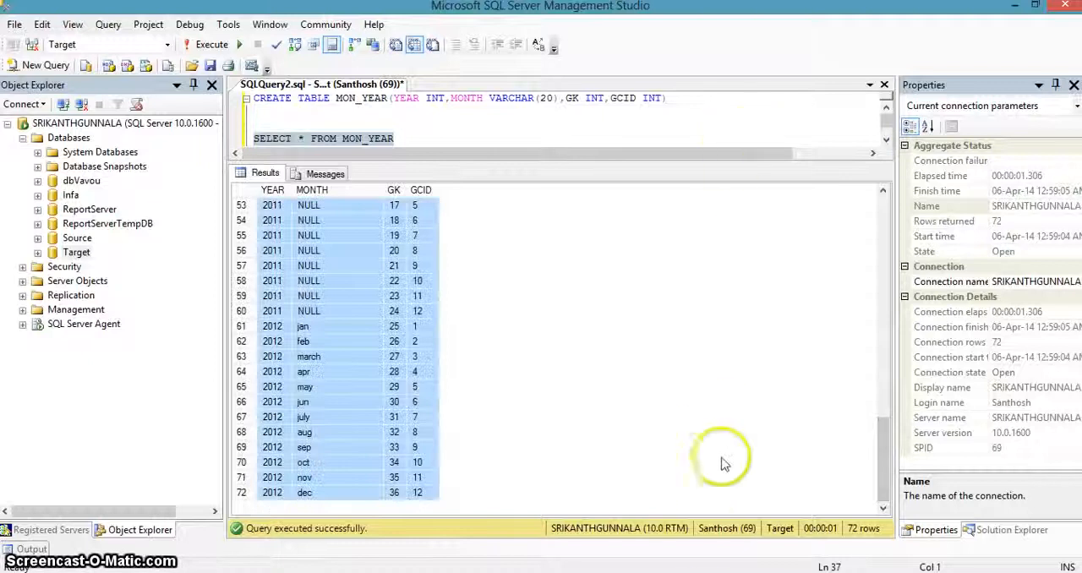